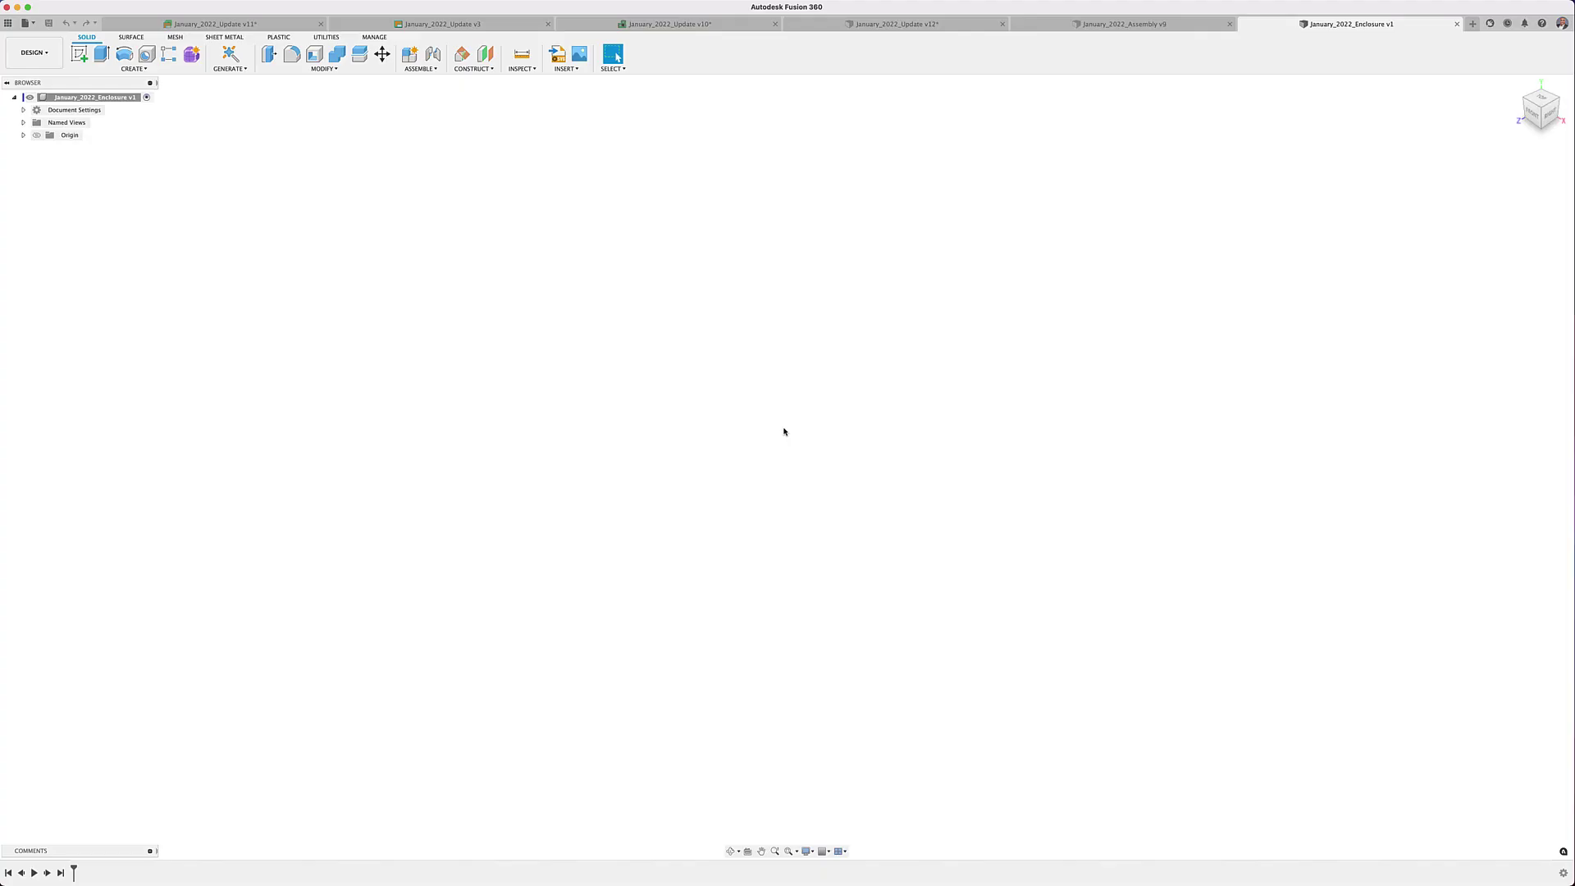
# On the front plane, sketch an 80 × 30 mm rectangle from the origin.
pyautogui.click(77, 56)
pyautogui.click(758, 467)
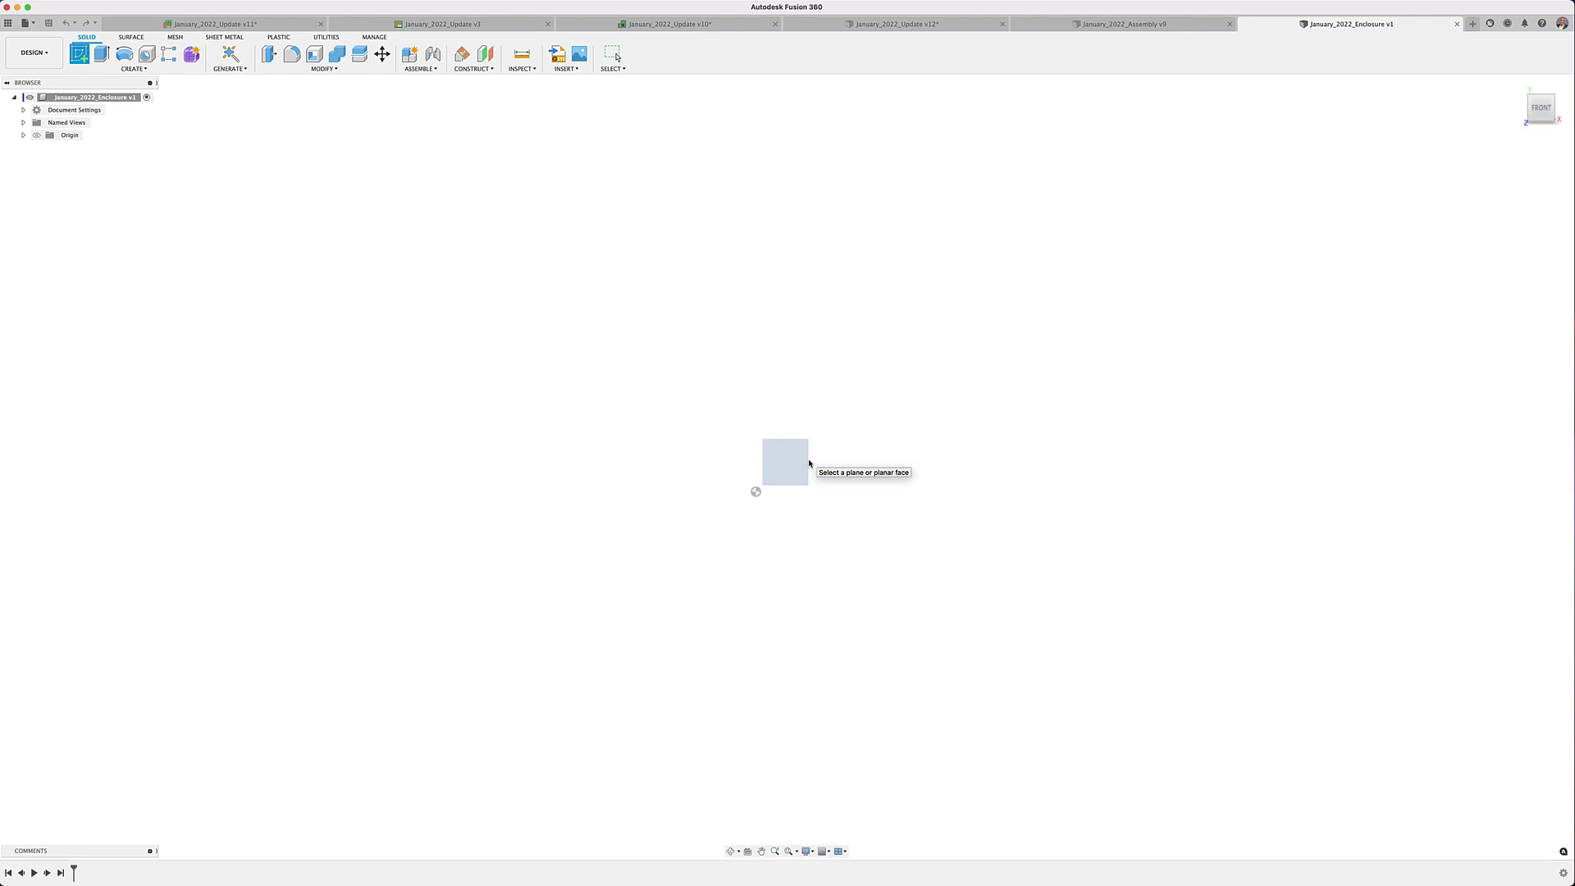
pyautogui.press('r')
pyautogui.click(755, 491)
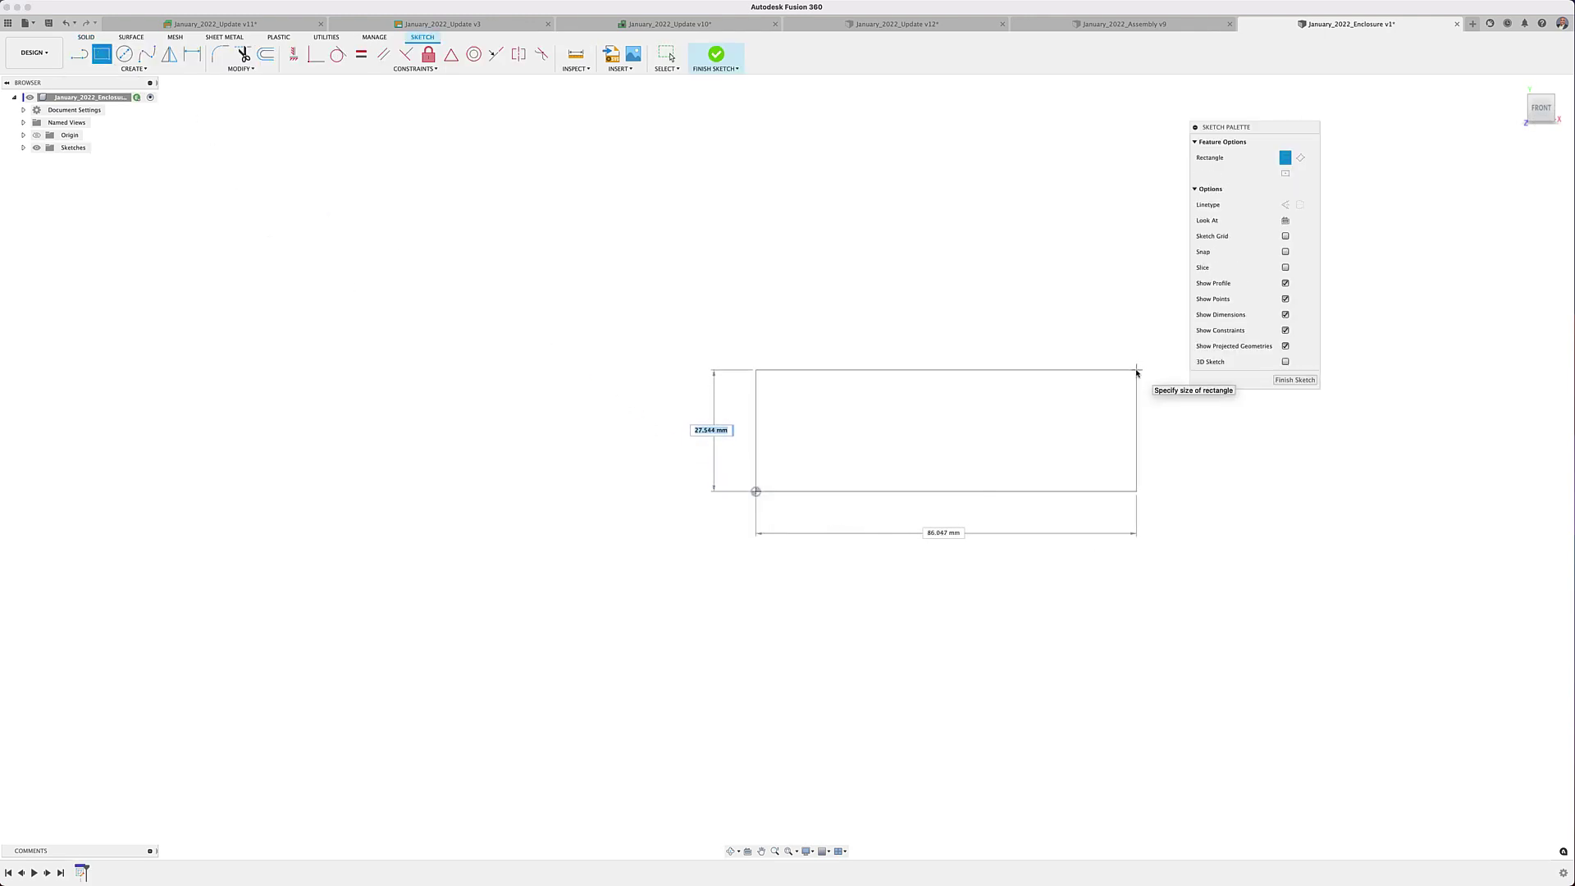
pyautogui.write('30')
pyautogui.press('Tab')
pyautogui.write('80')
pyautogui.press('Return')
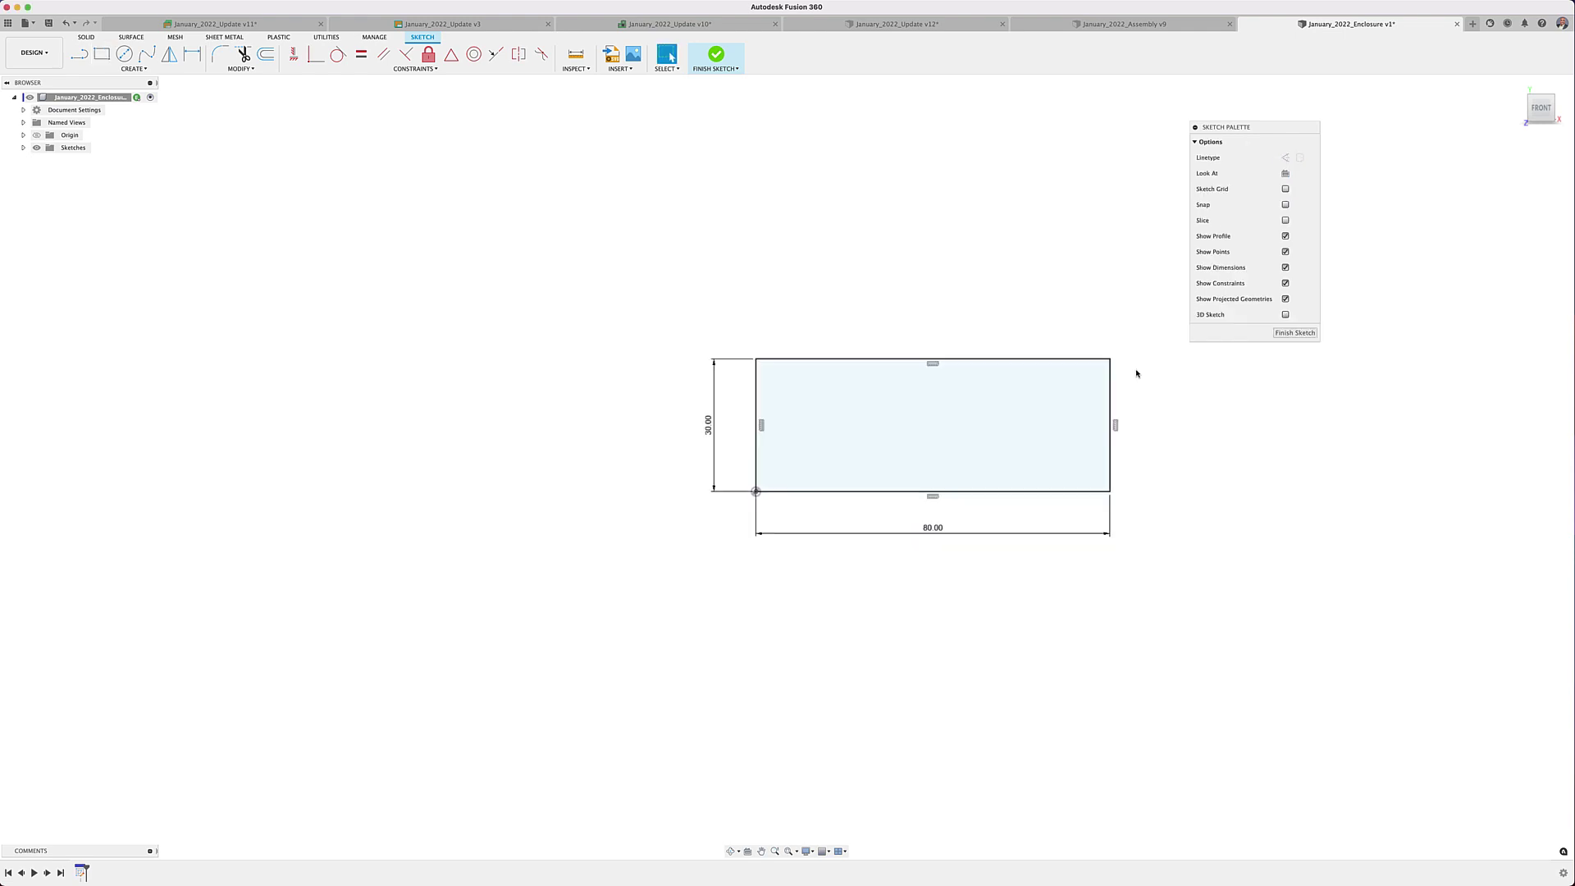
# Add a circle centred on the rectangle's top-edge midpoint.
pyautogui.click(124, 53)
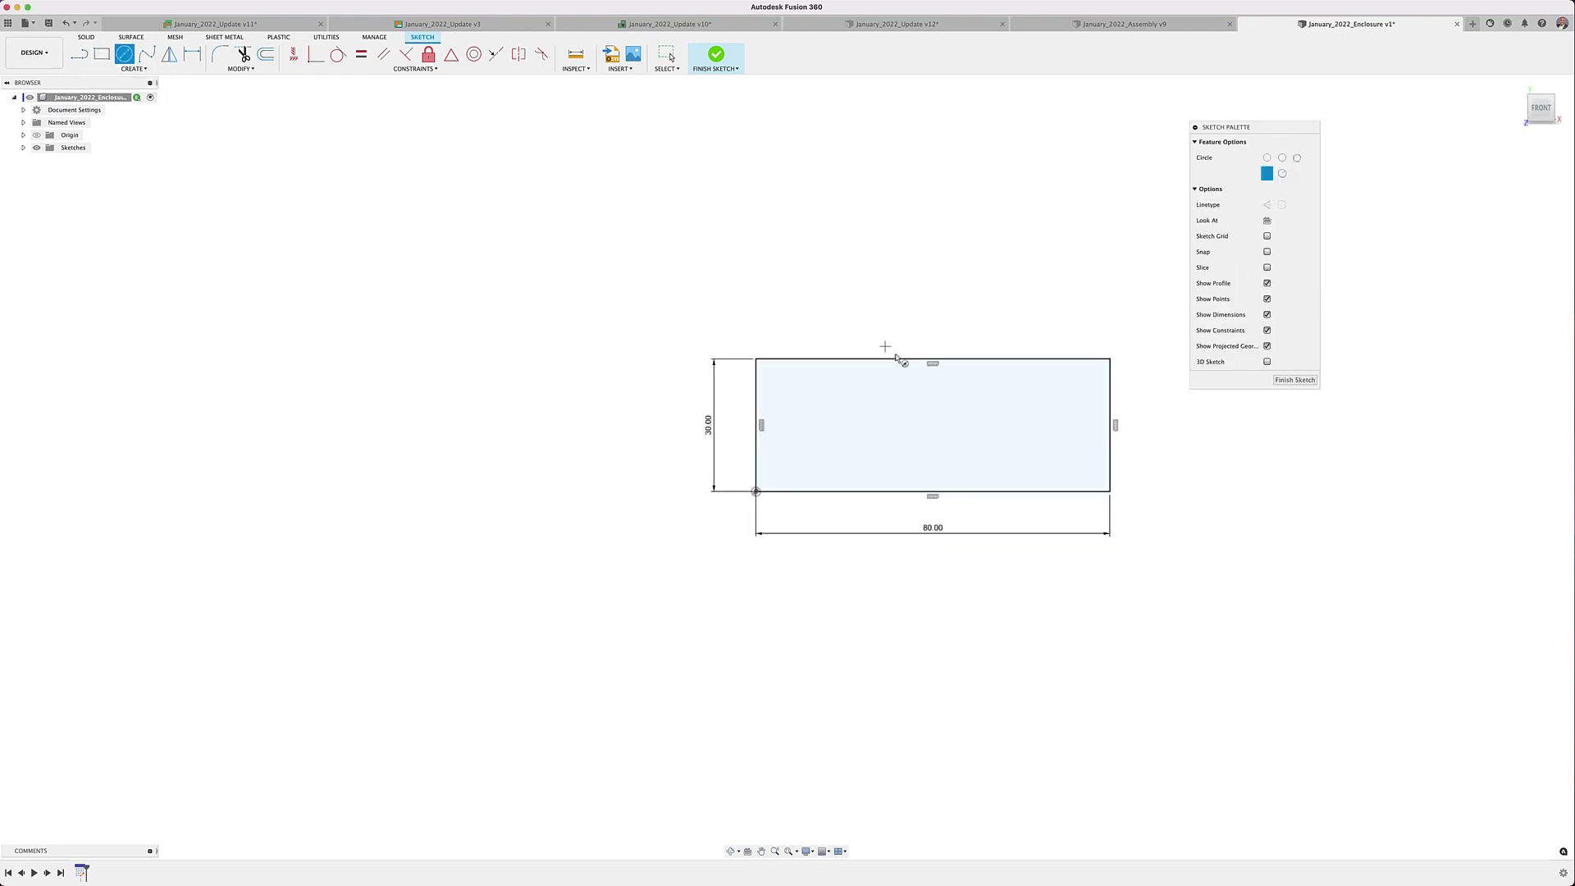
pyautogui.click(933, 358)
pyautogui.click(940, 389)
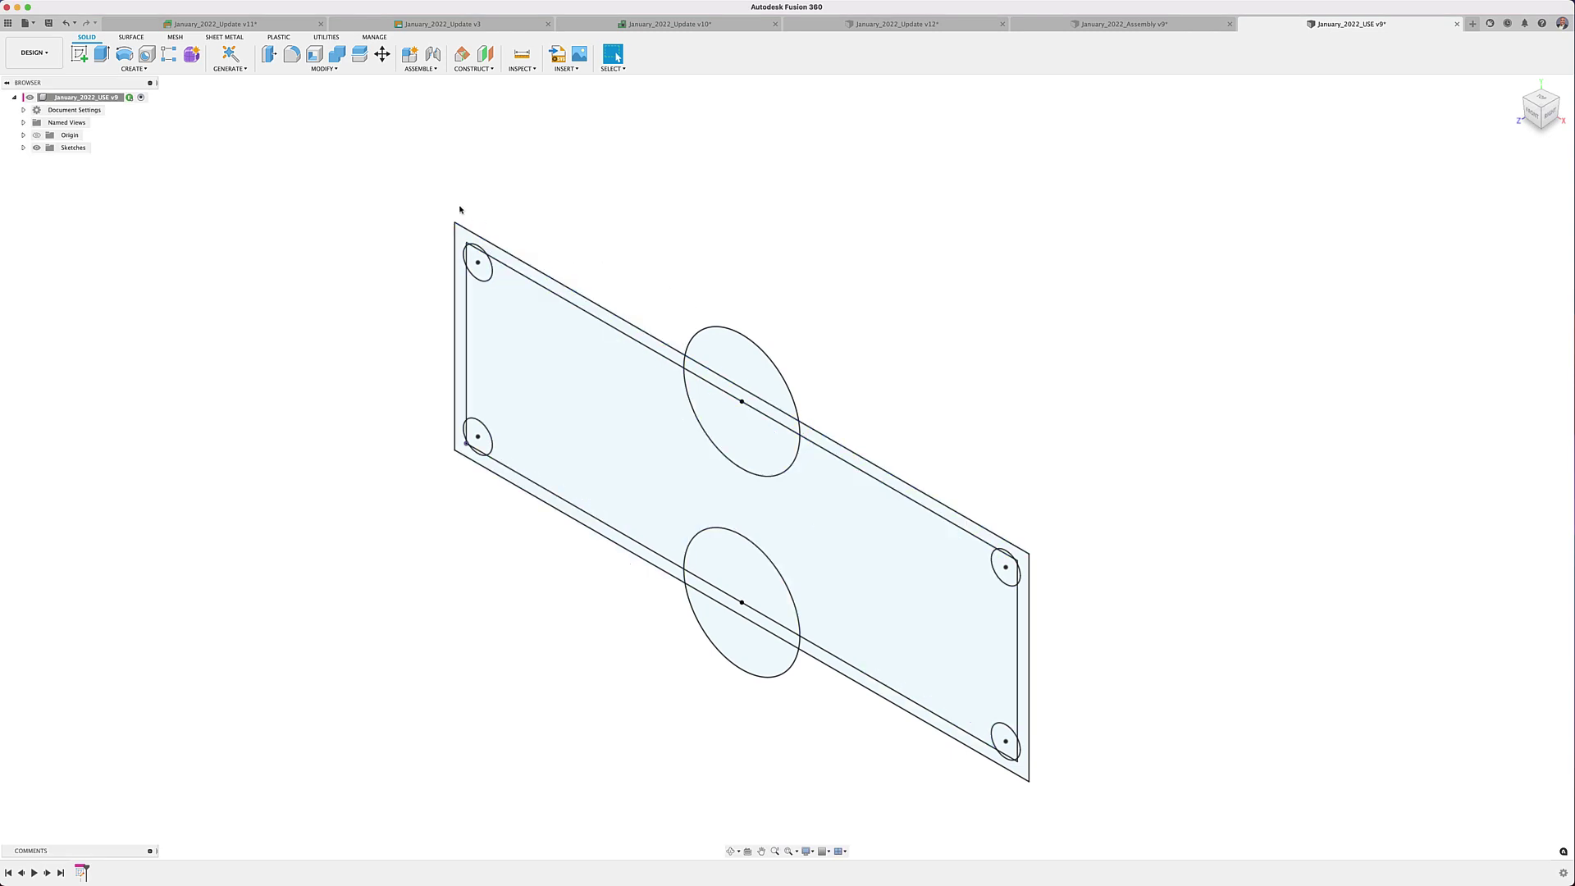
# Press-pull the outer frame profile 8 mm into an open tray with corner posts.
pyautogui.click(270, 57)
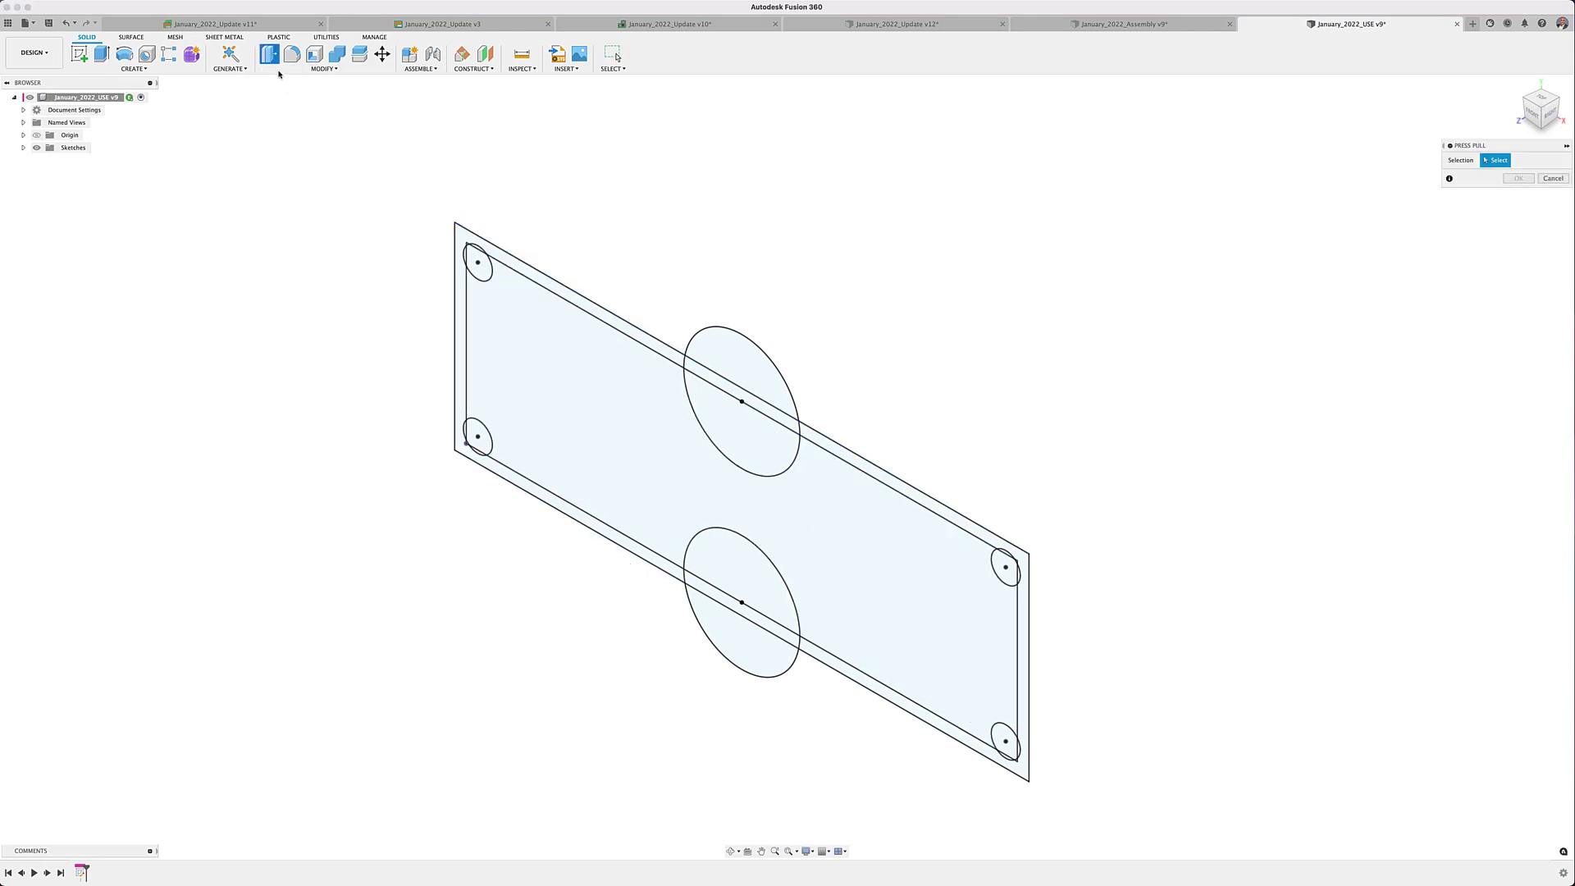
pyautogui.click(460, 328)
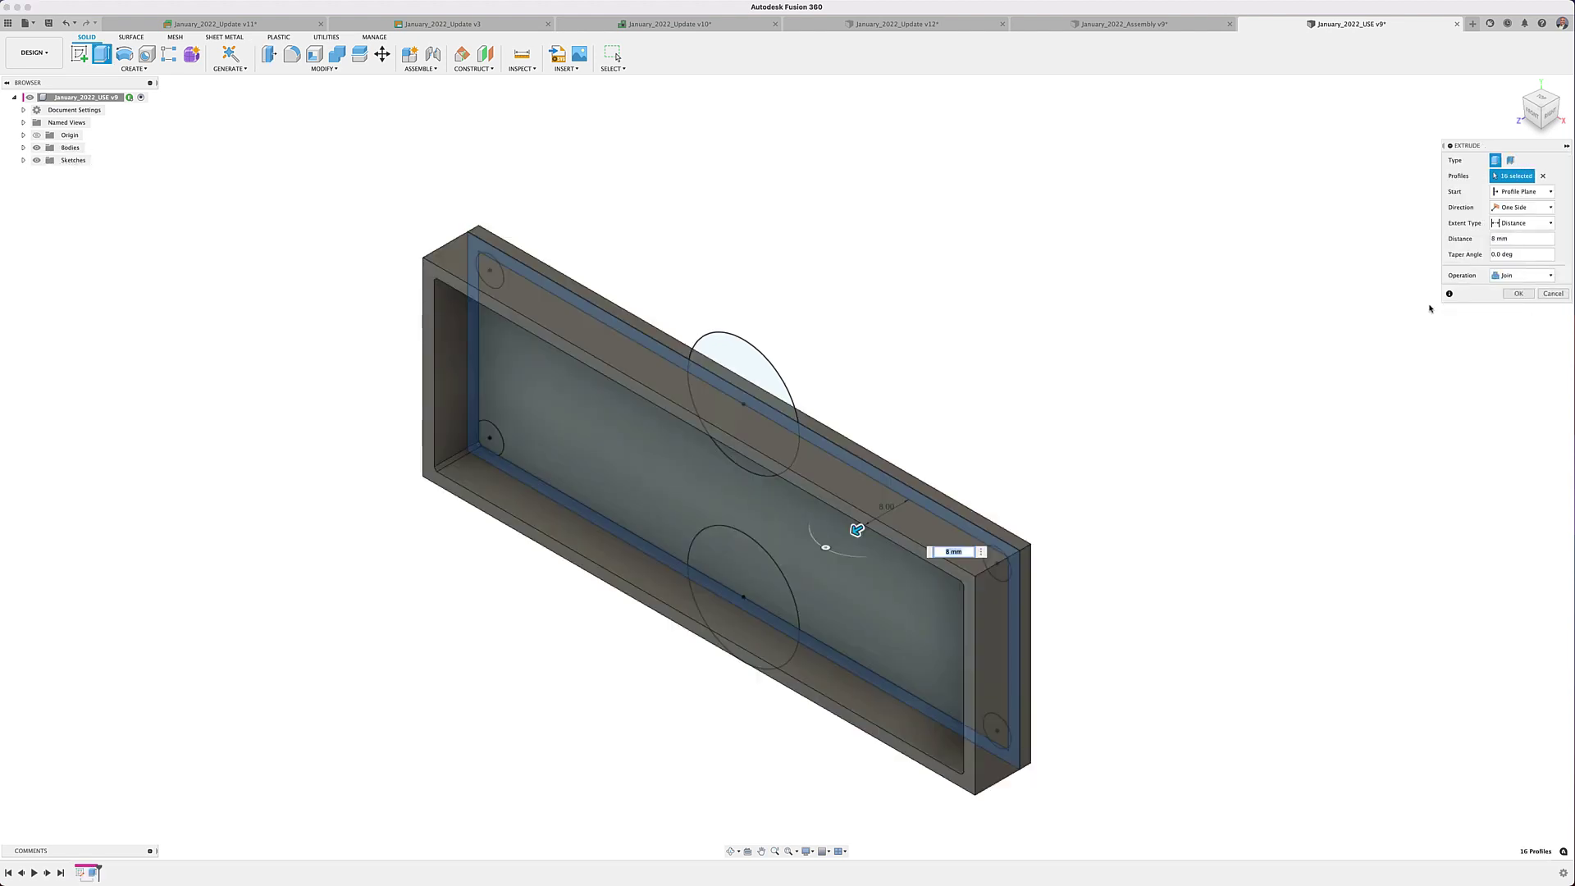
pyautogui.click(1509, 294)
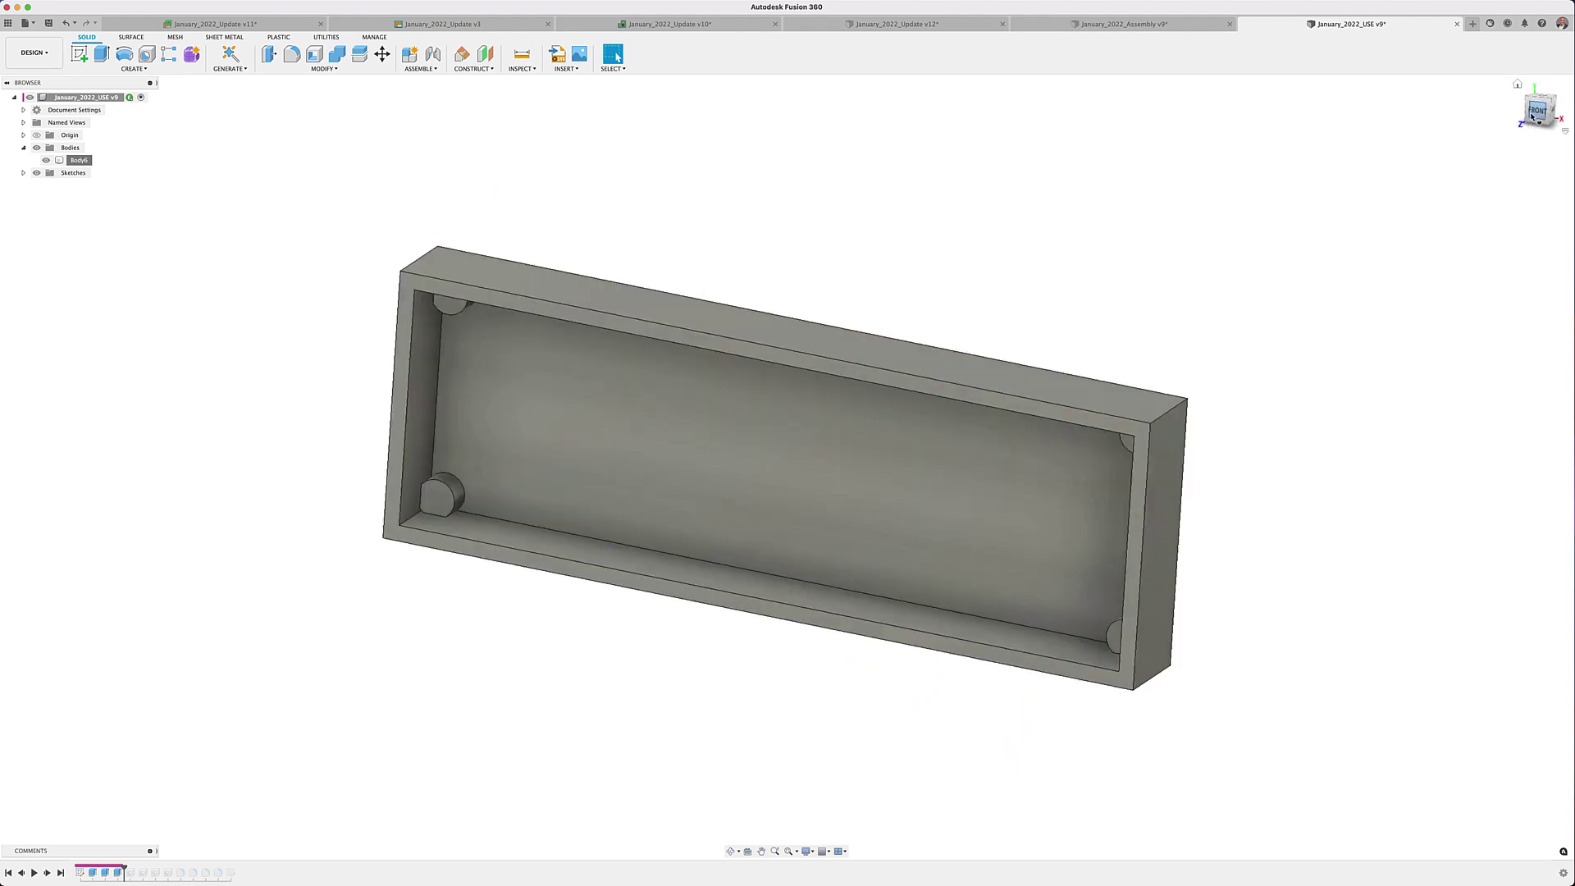
# Drill 2 mm holes into the top-left and bottom-left corner bosses.
pyautogui.click(146, 54)
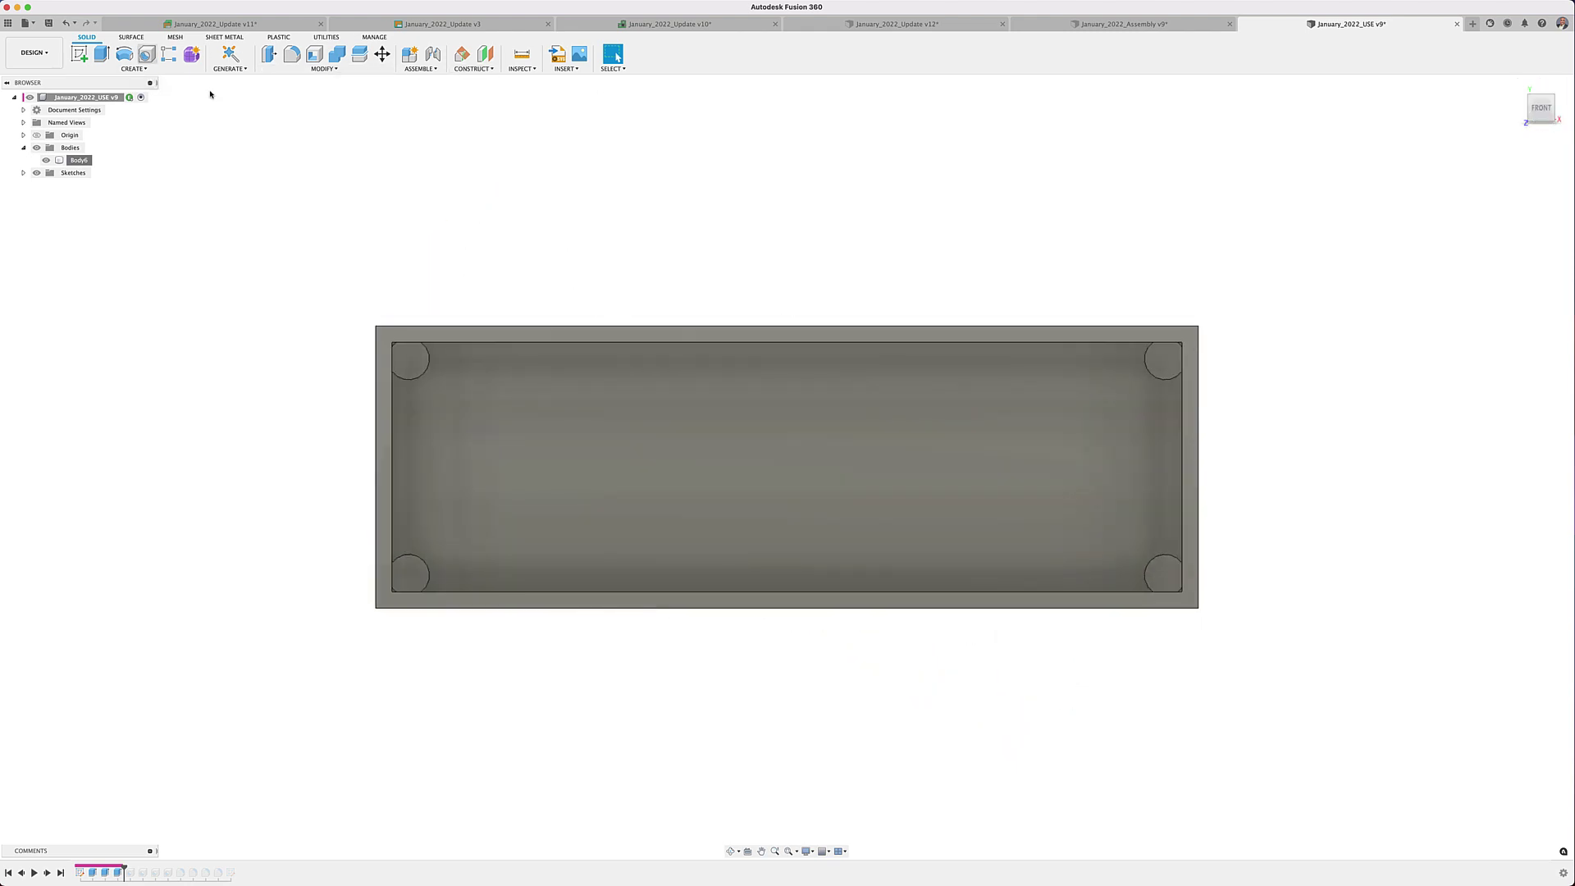
pyautogui.click(408, 368)
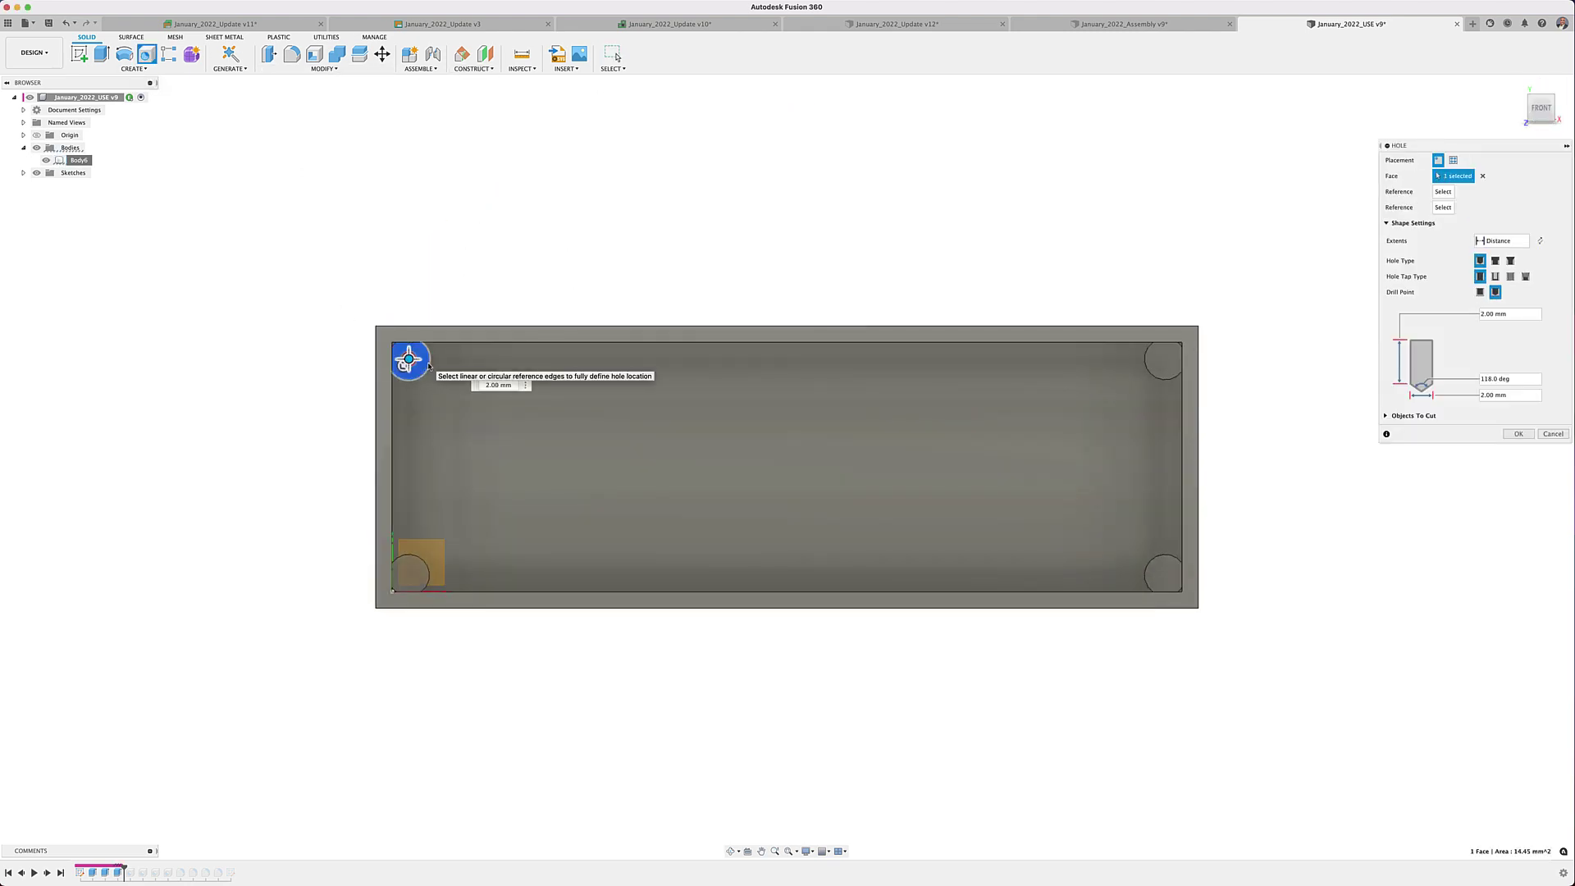
pyautogui.click(1518, 434)
pyautogui.rightClick(410, 574)
pyautogui.press('Escape')
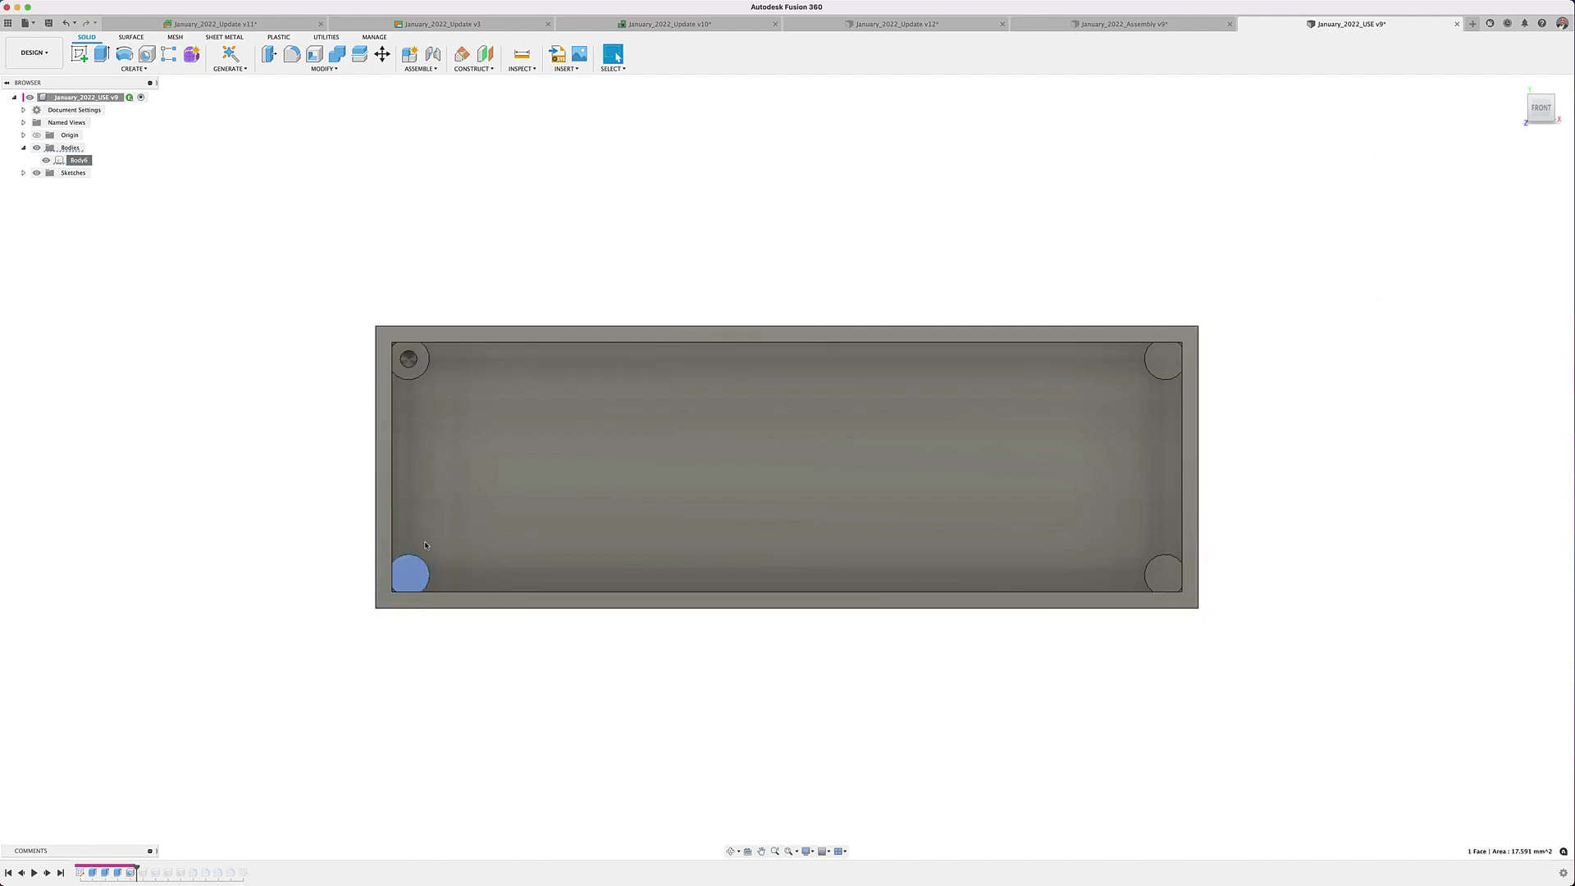
pyautogui.press('h')
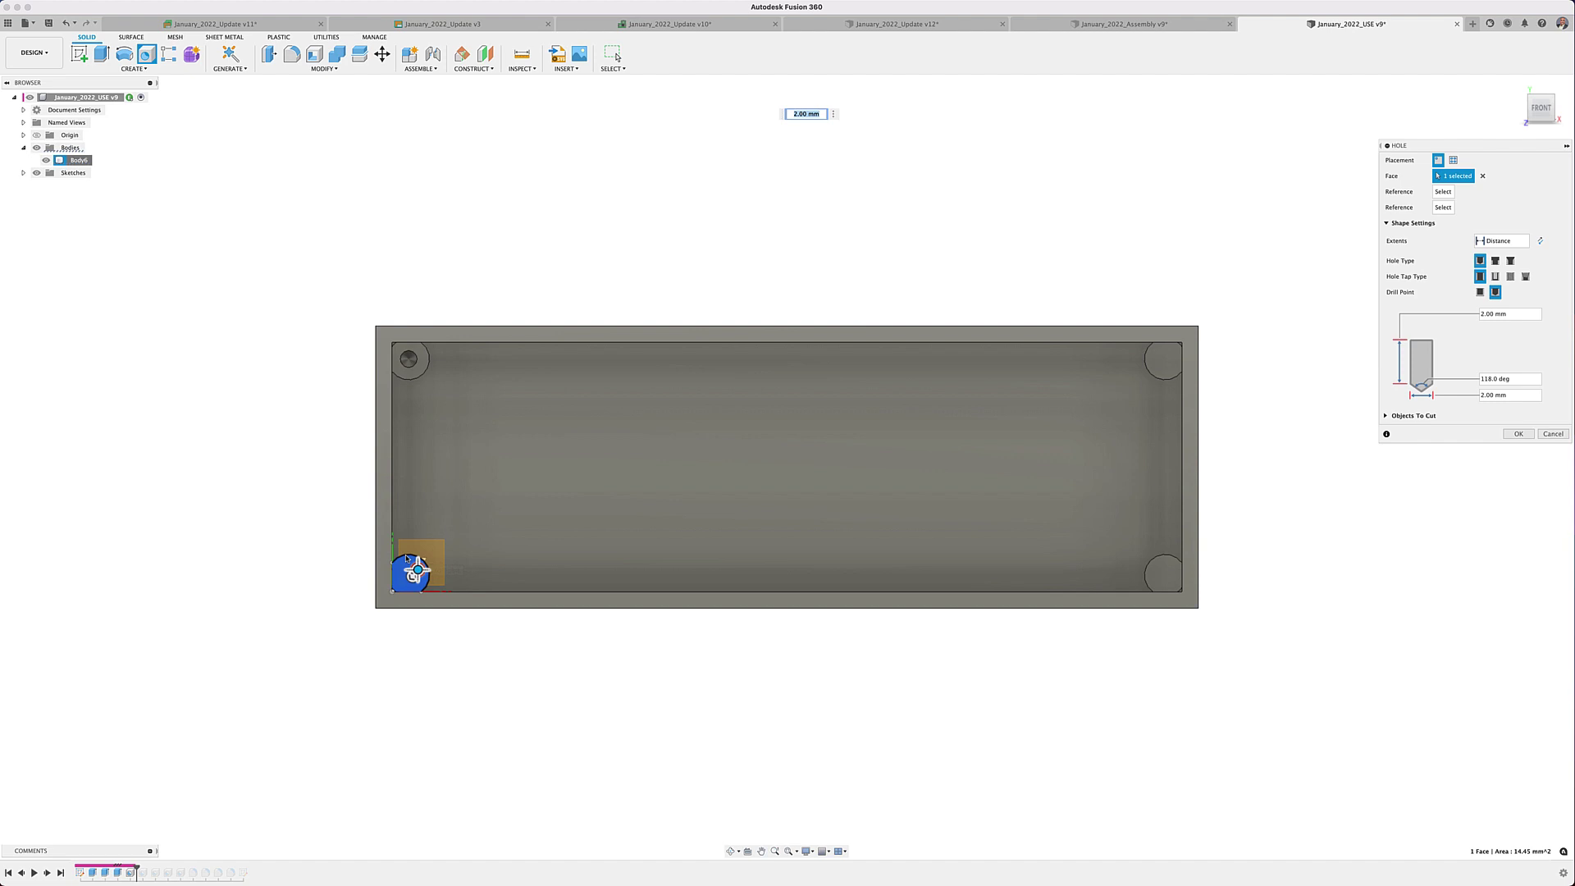
pyautogui.click(1518, 434)
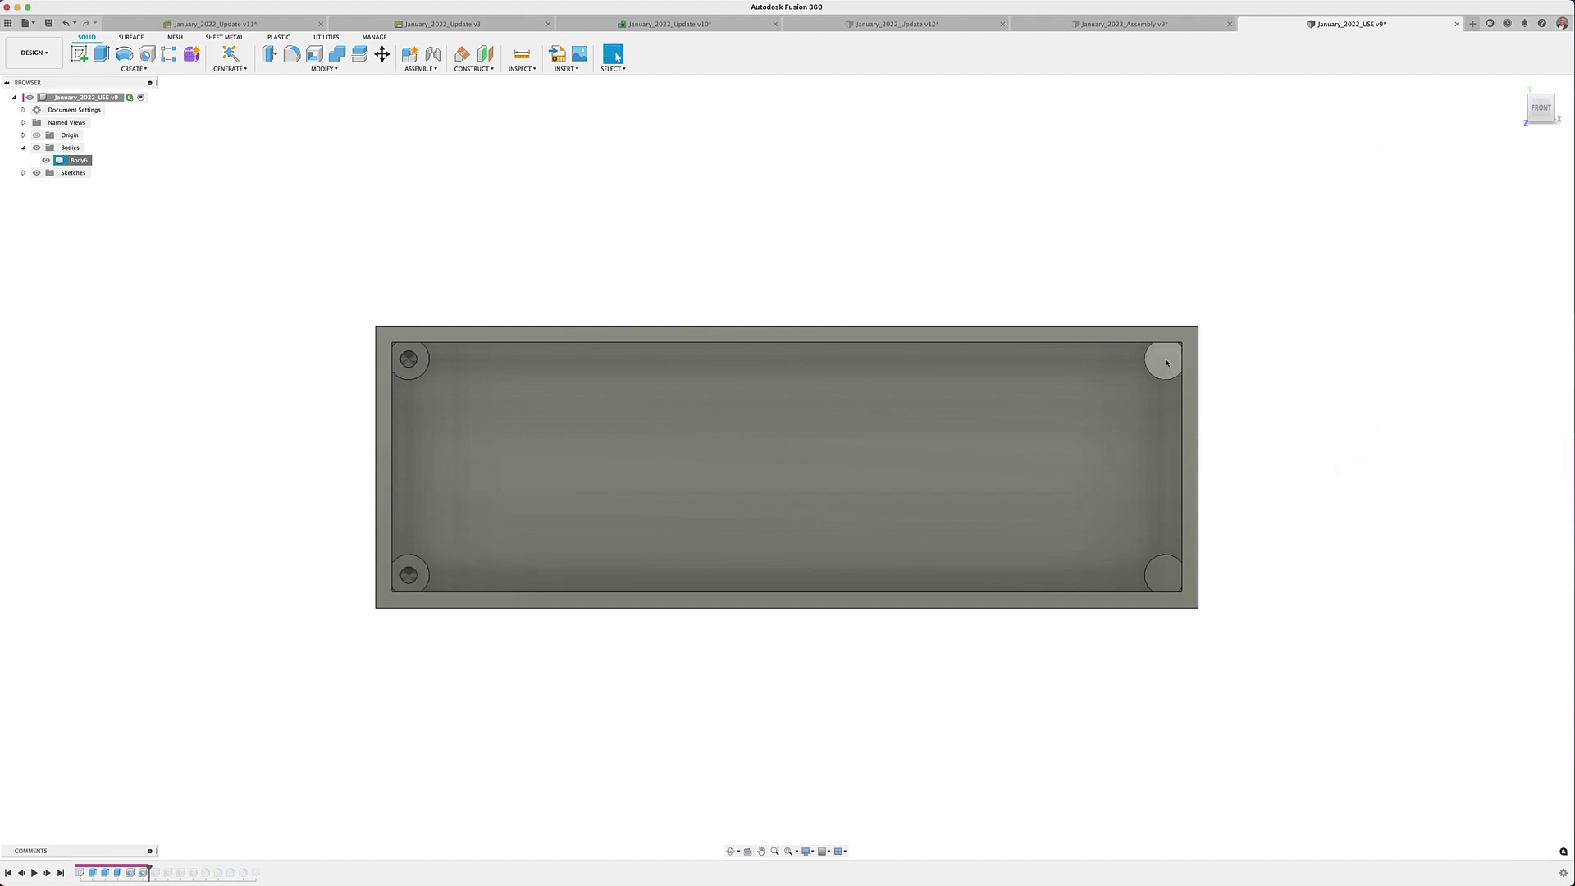
# Repeat the 2 mm hole on the top-right and bottom-right corner bosses.
pyautogui.rightClick(1165, 360)
pyautogui.click(1166, 327)
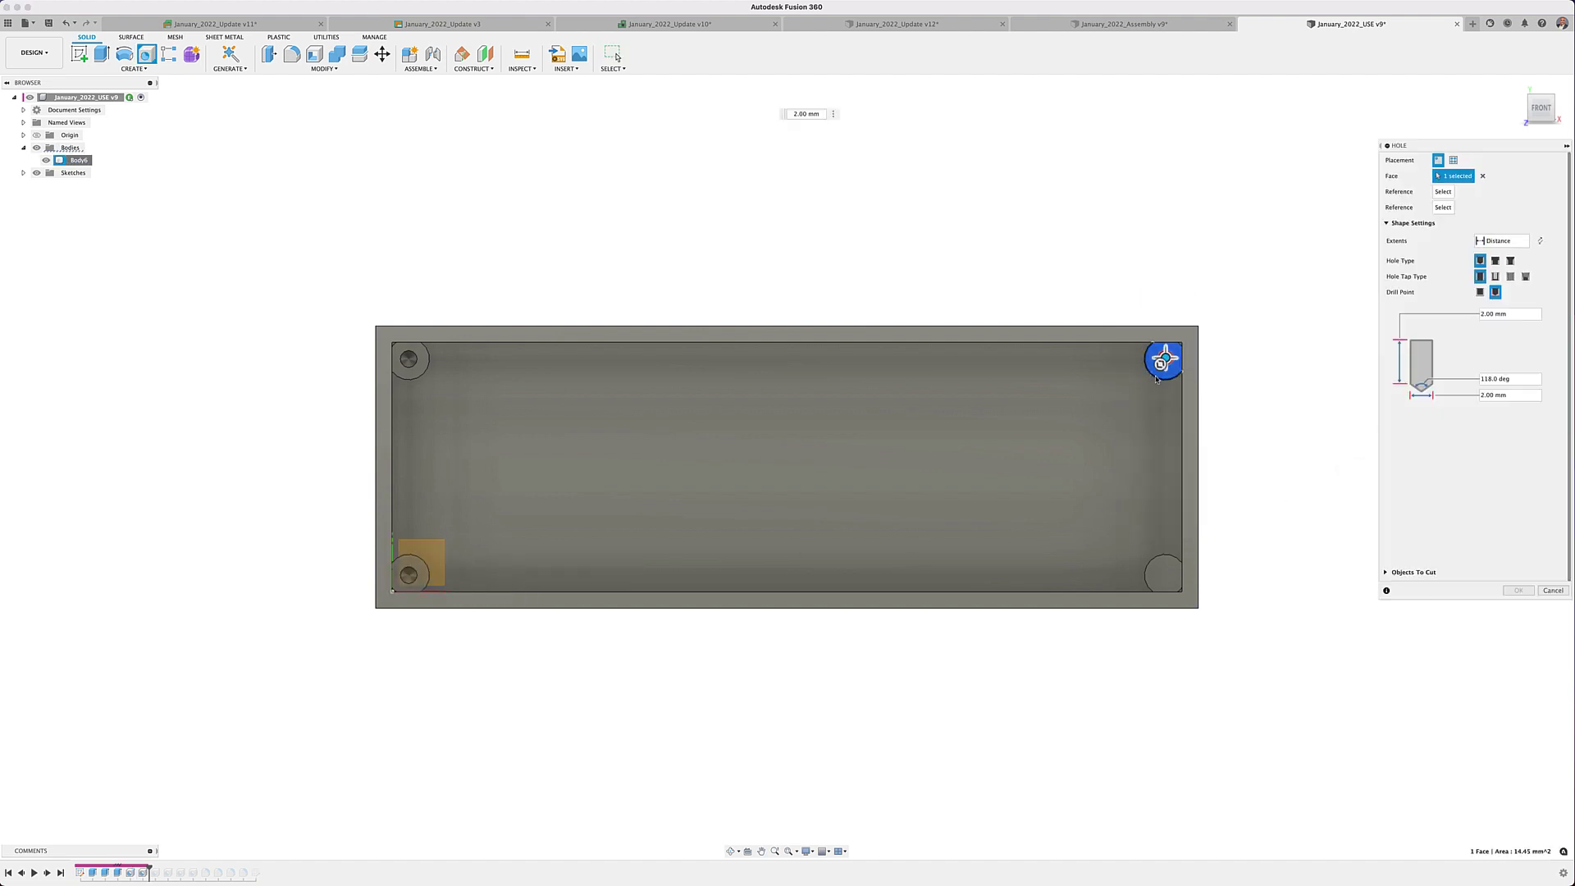
pyautogui.click(1518, 434)
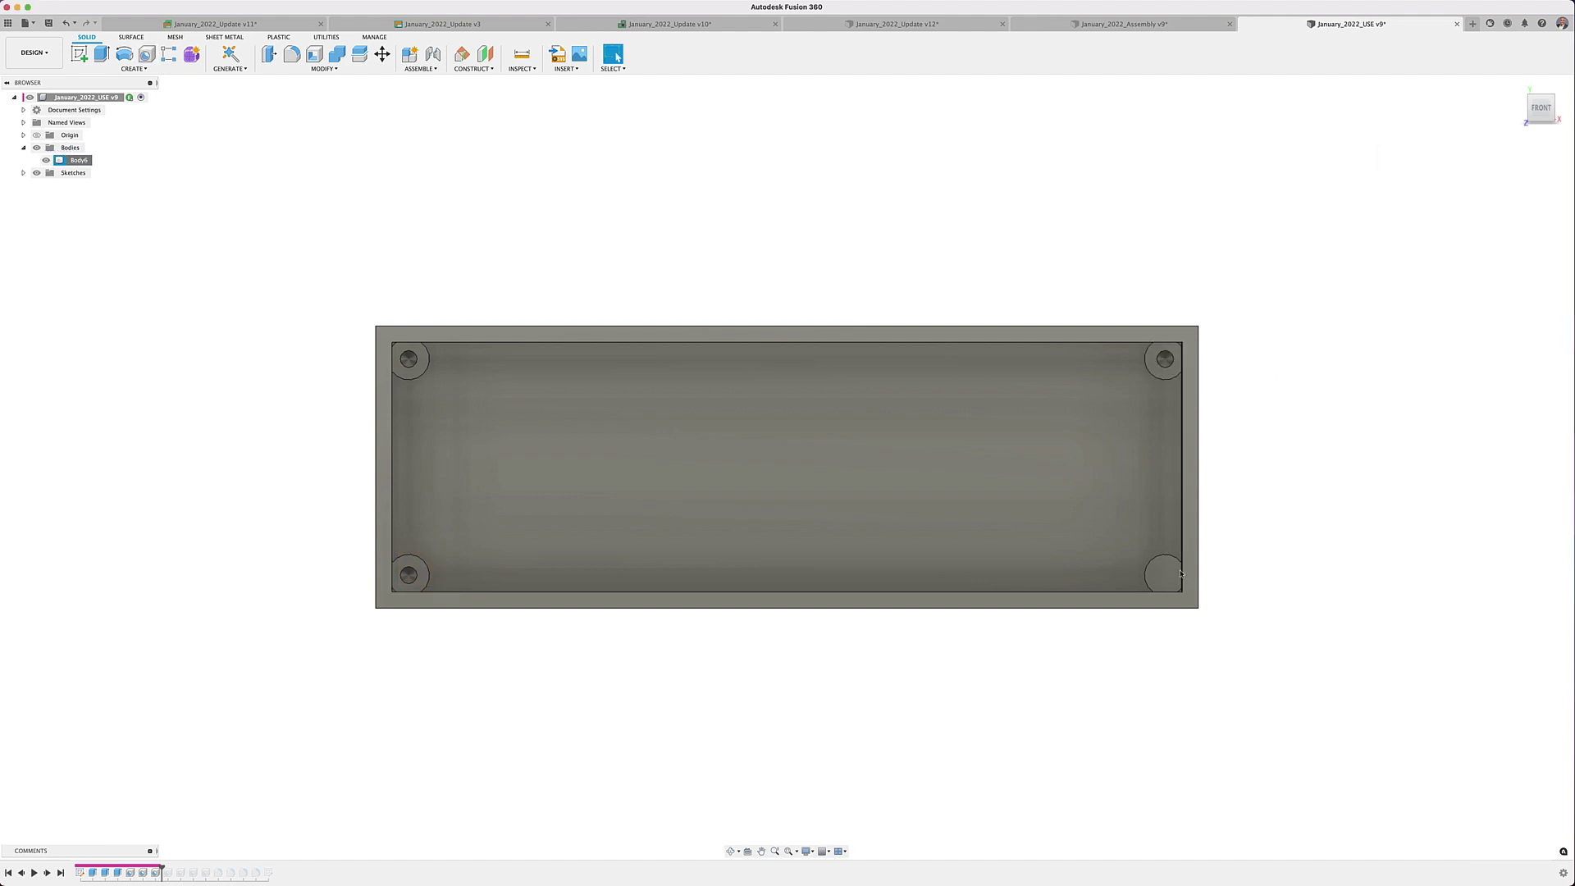
pyautogui.rightClick(1172, 574)
pyautogui.click(1172, 540)
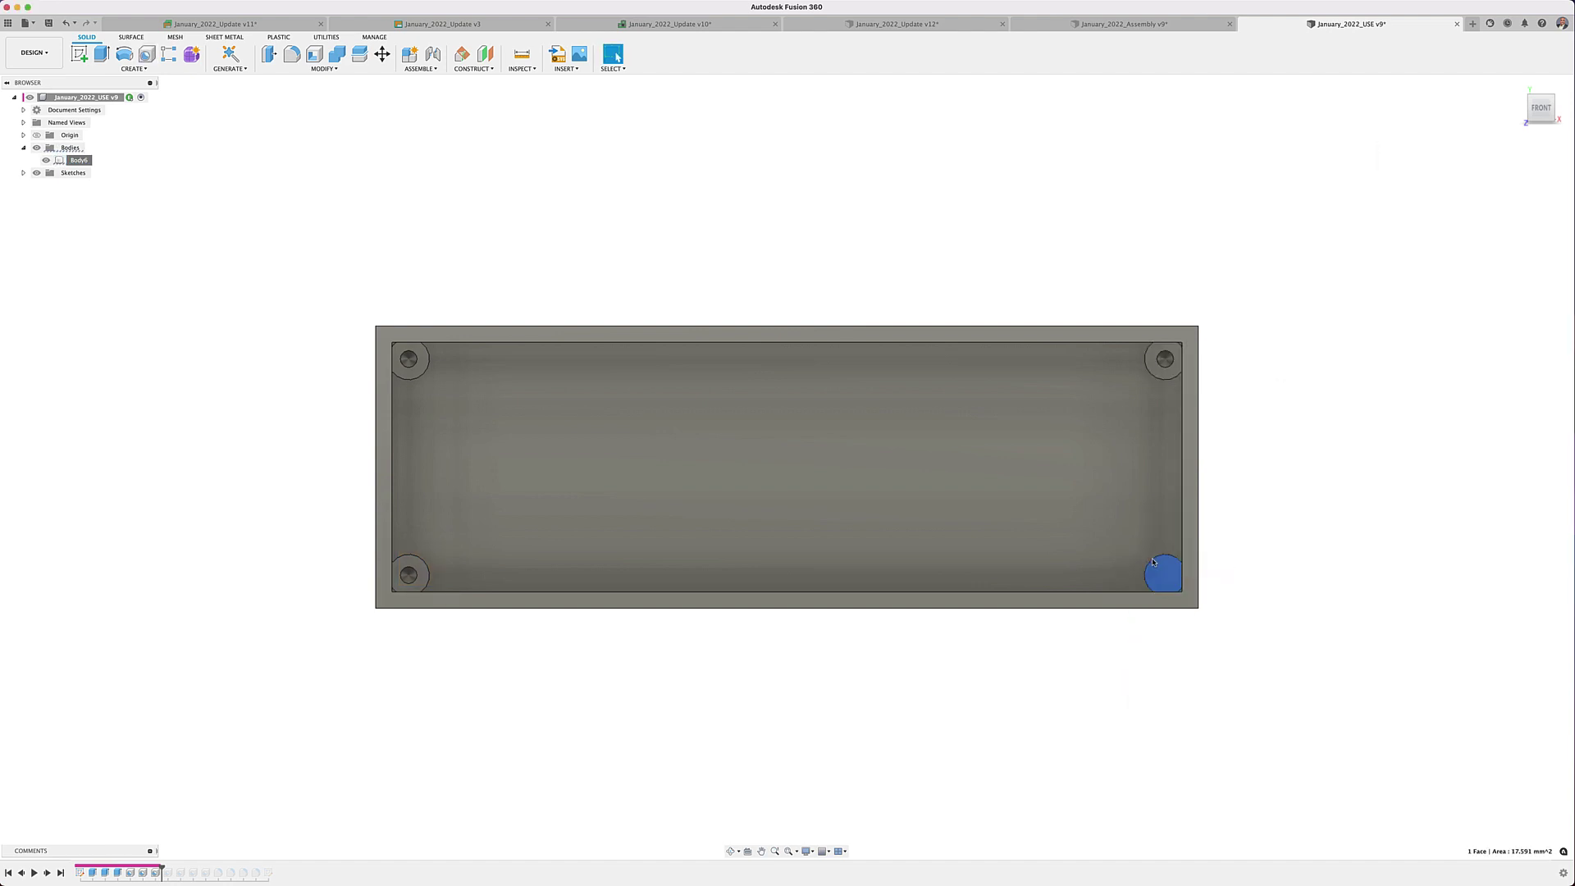
pyautogui.click(1518, 434)
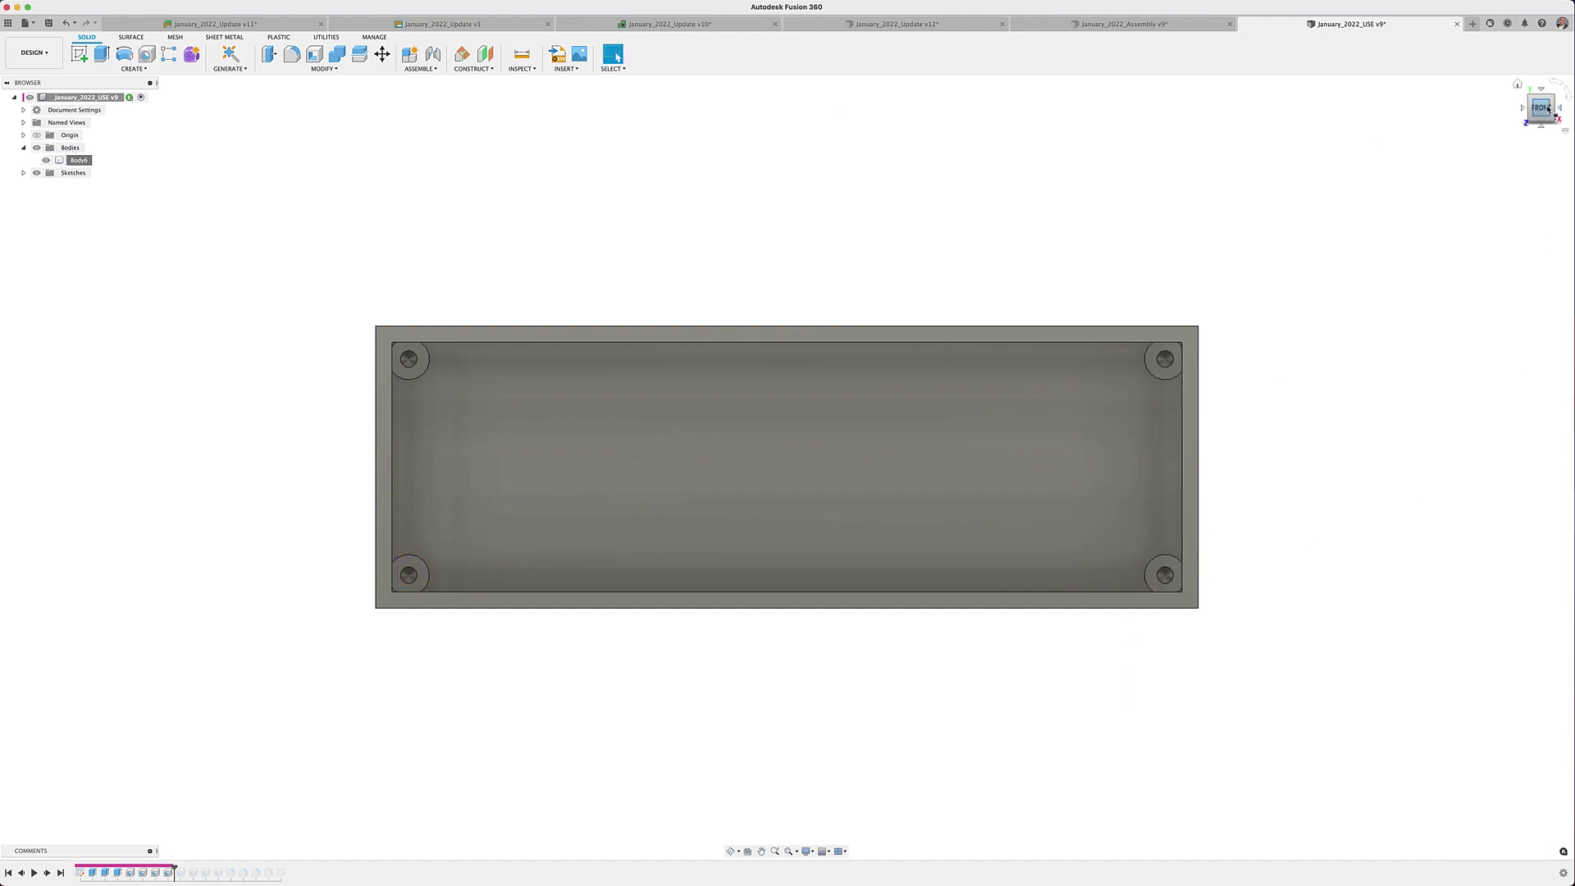
# Return to the home view and bring up the box body's Appearance settings.
pyautogui.click(1518, 86)
pyautogui.rightClick(79, 160)
pyautogui.click(92, 232)
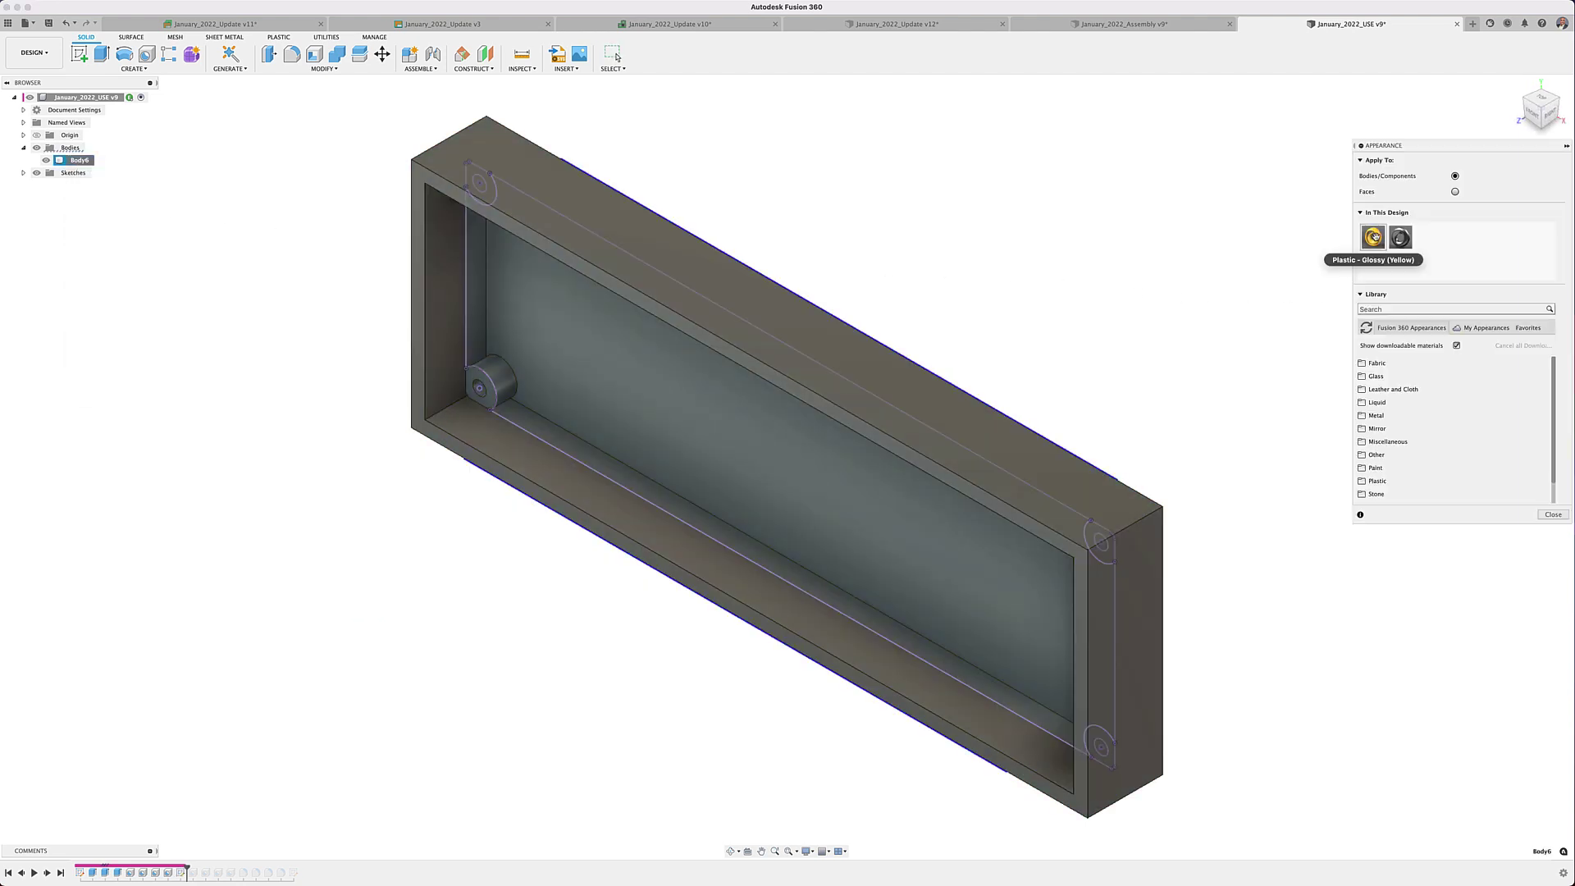
# Apply Plastic - Glossy (Yellow) to the tray body and close the Appearance dialog.
pyautogui.moveTo(1373, 237); pyautogui.dragTo(921, 431)
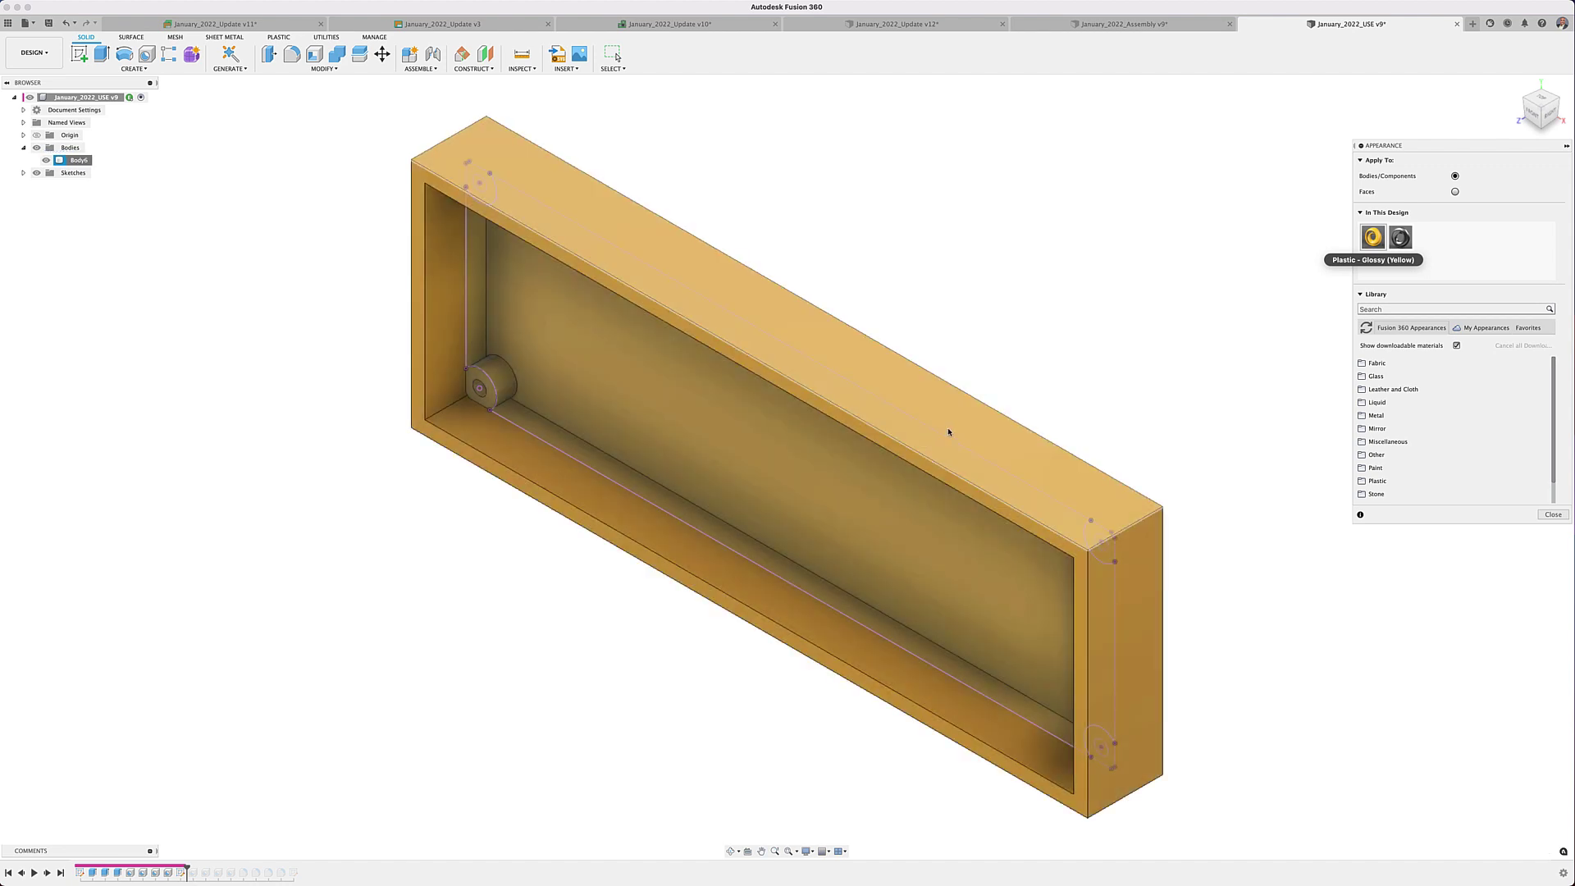
pyautogui.click(1551, 515)
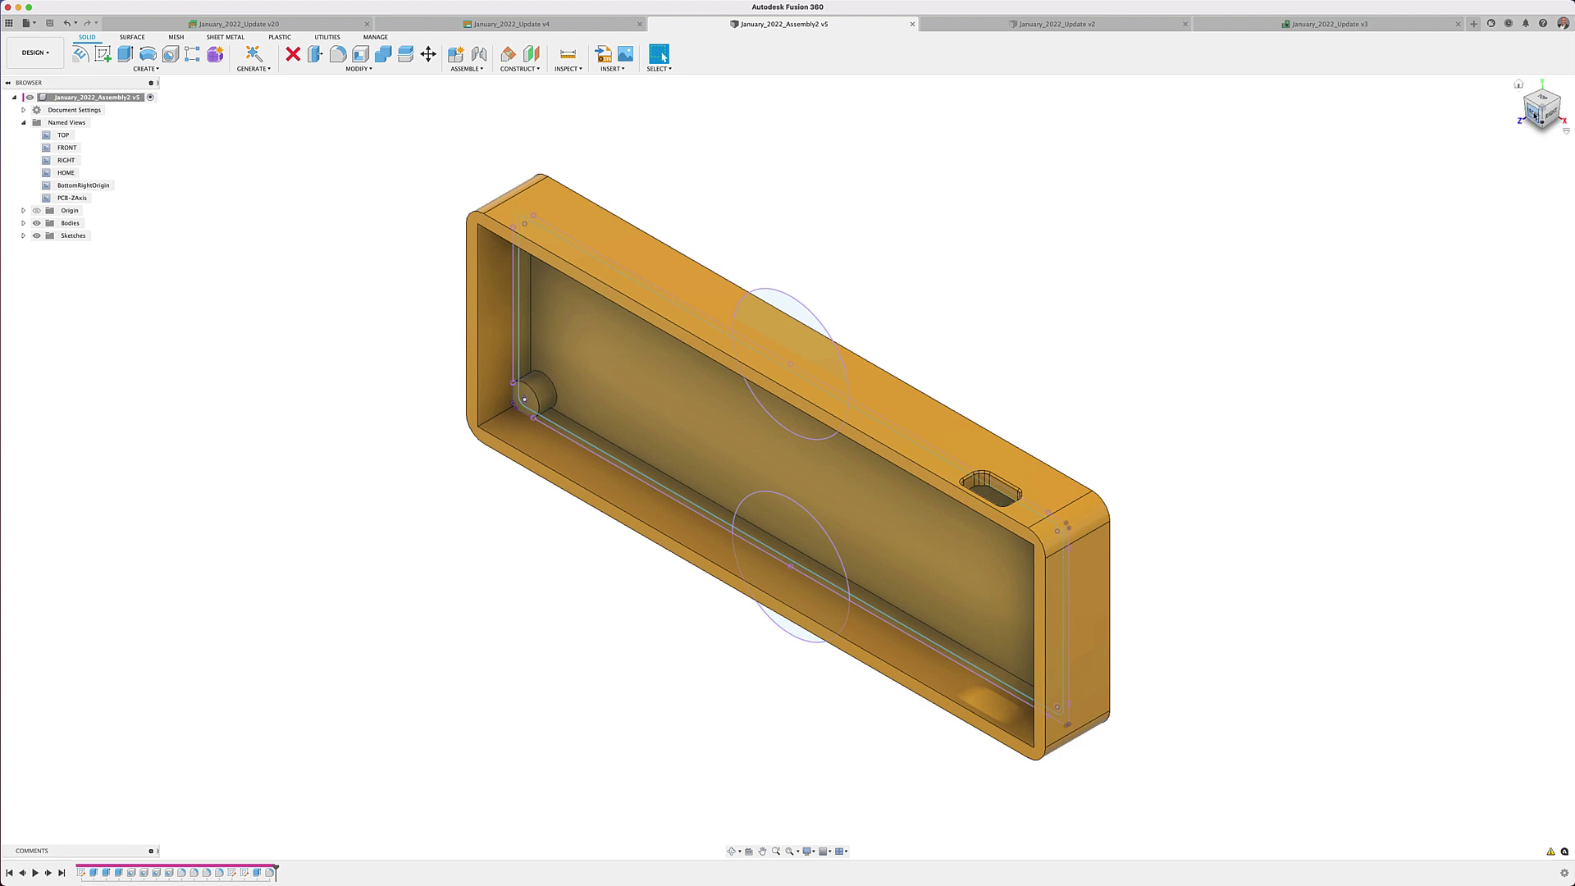
# View the yellow box from the front and show the Create PCB submenu.
pyautogui.click(1534, 115)
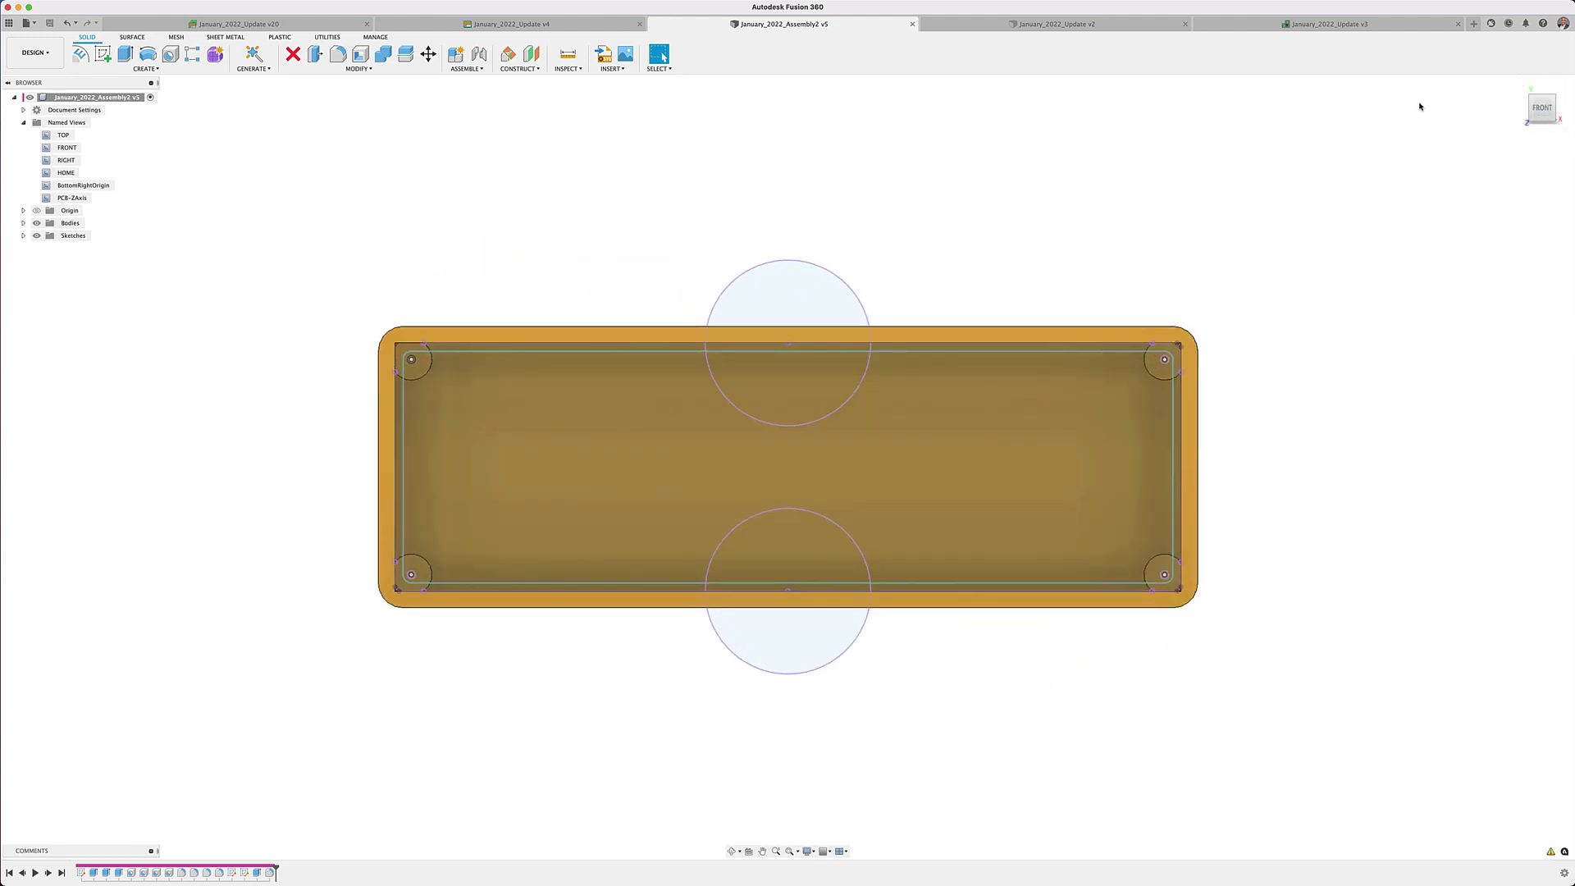
pyautogui.click(161, 69)
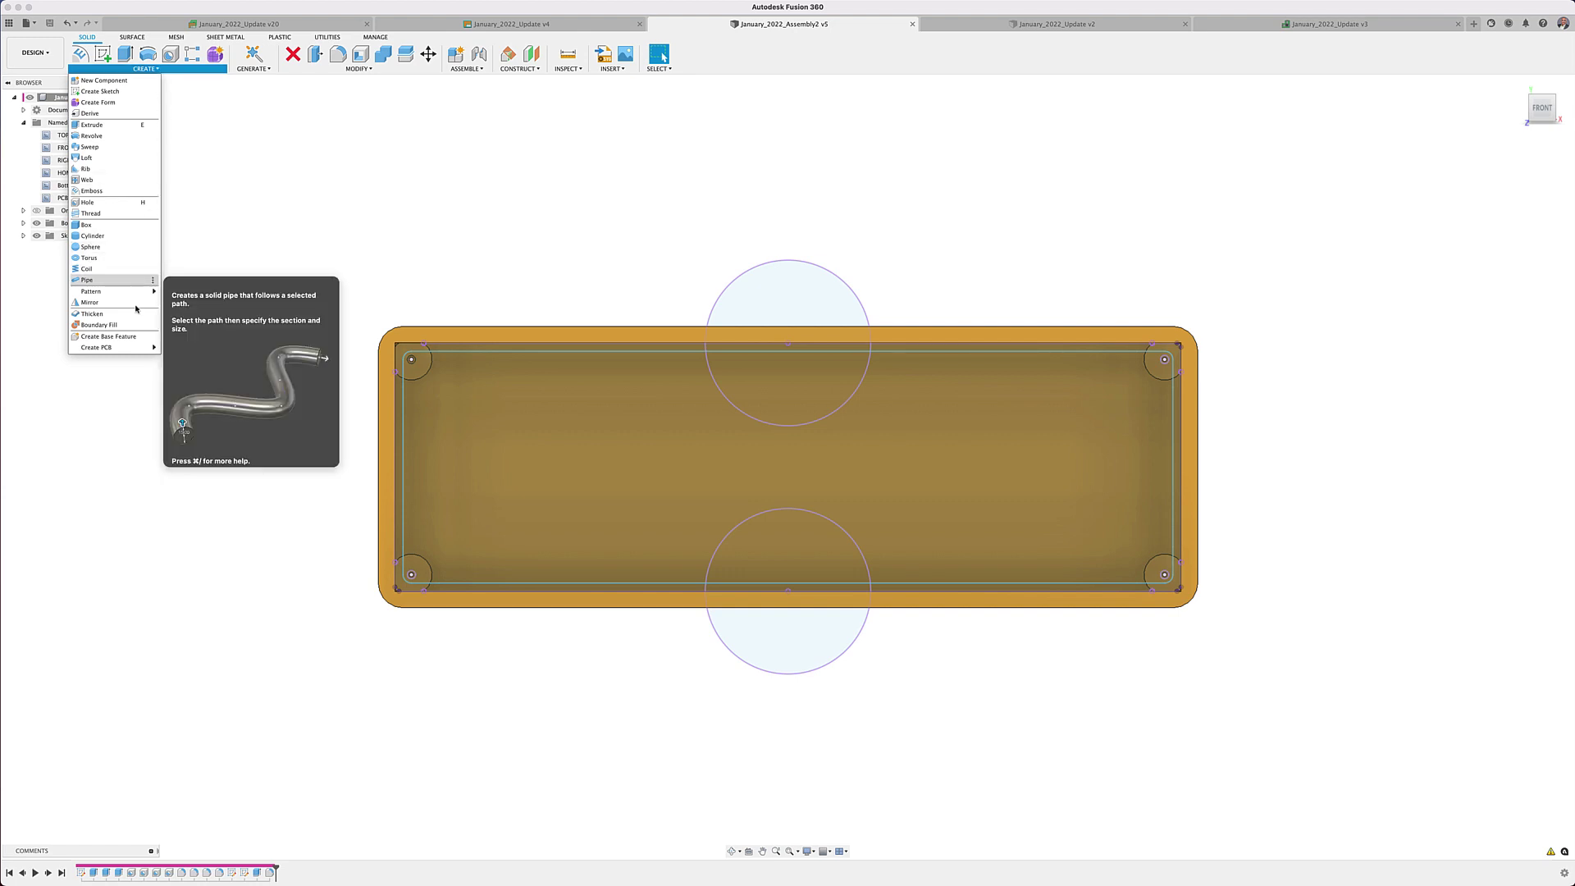
pyautogui.moveTo(141, 347)
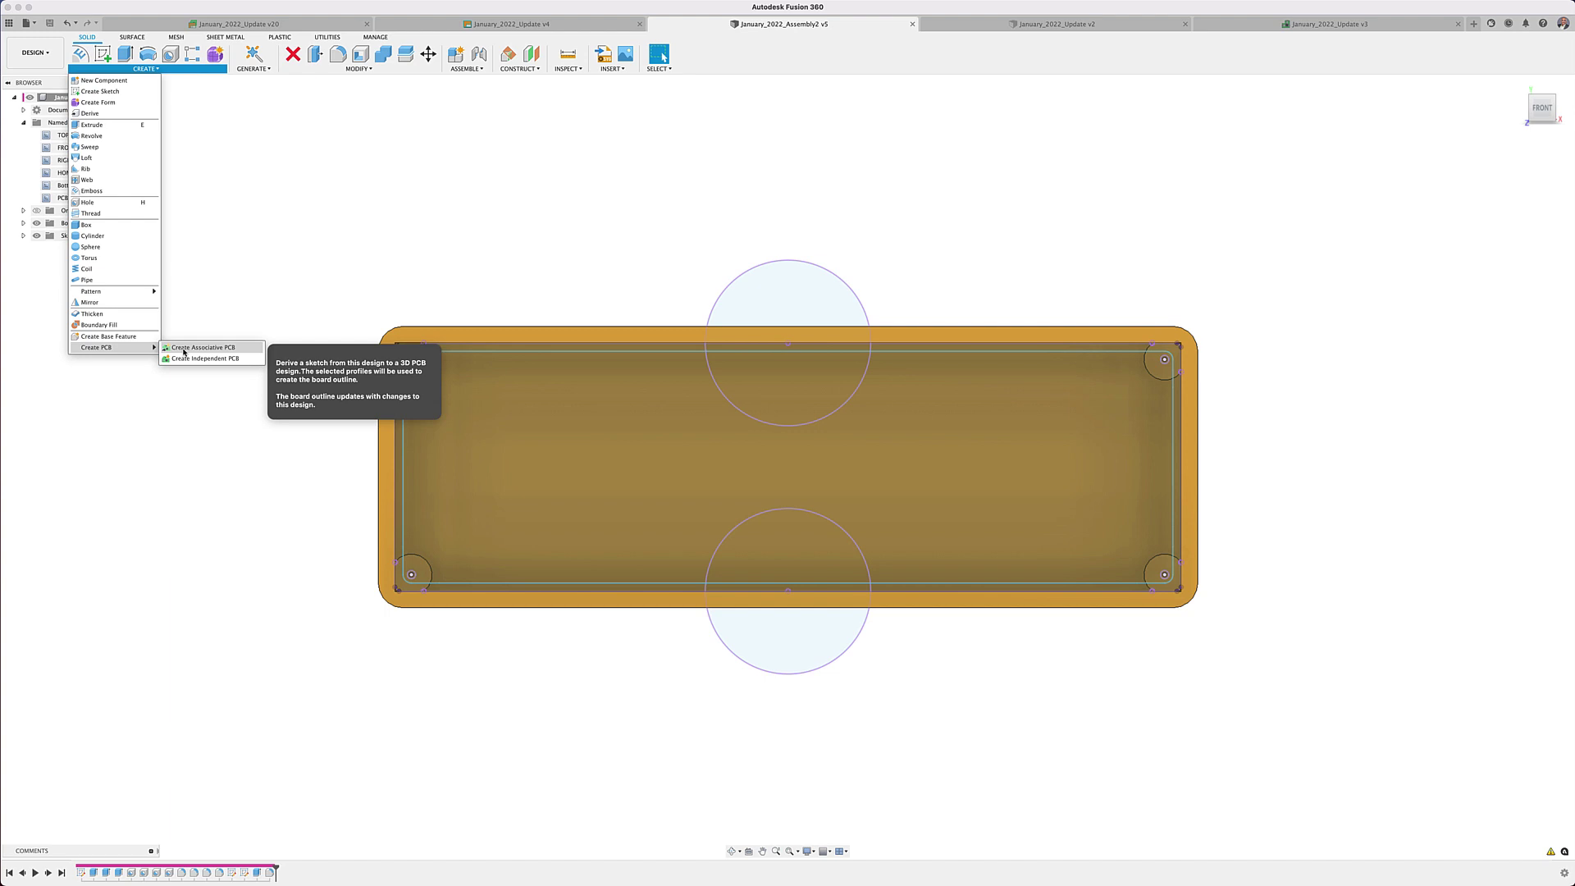
# Start an associative PCB from the box's inner profile plus the top and bottom semicircles.
pyautogui.click(183, 350)
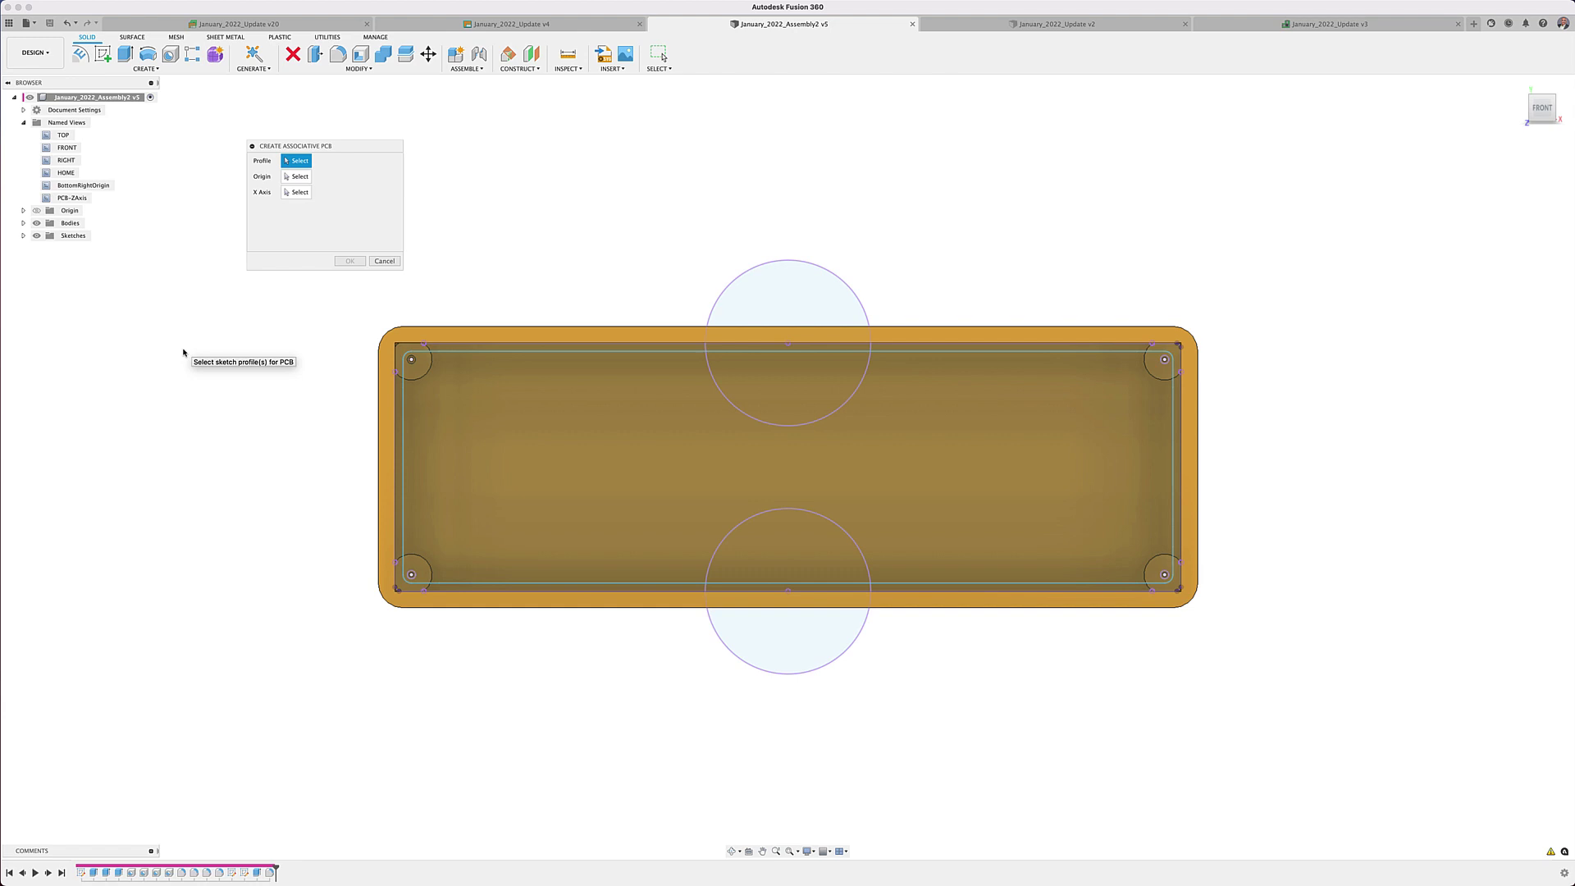
pyautogui.click(607, 444)
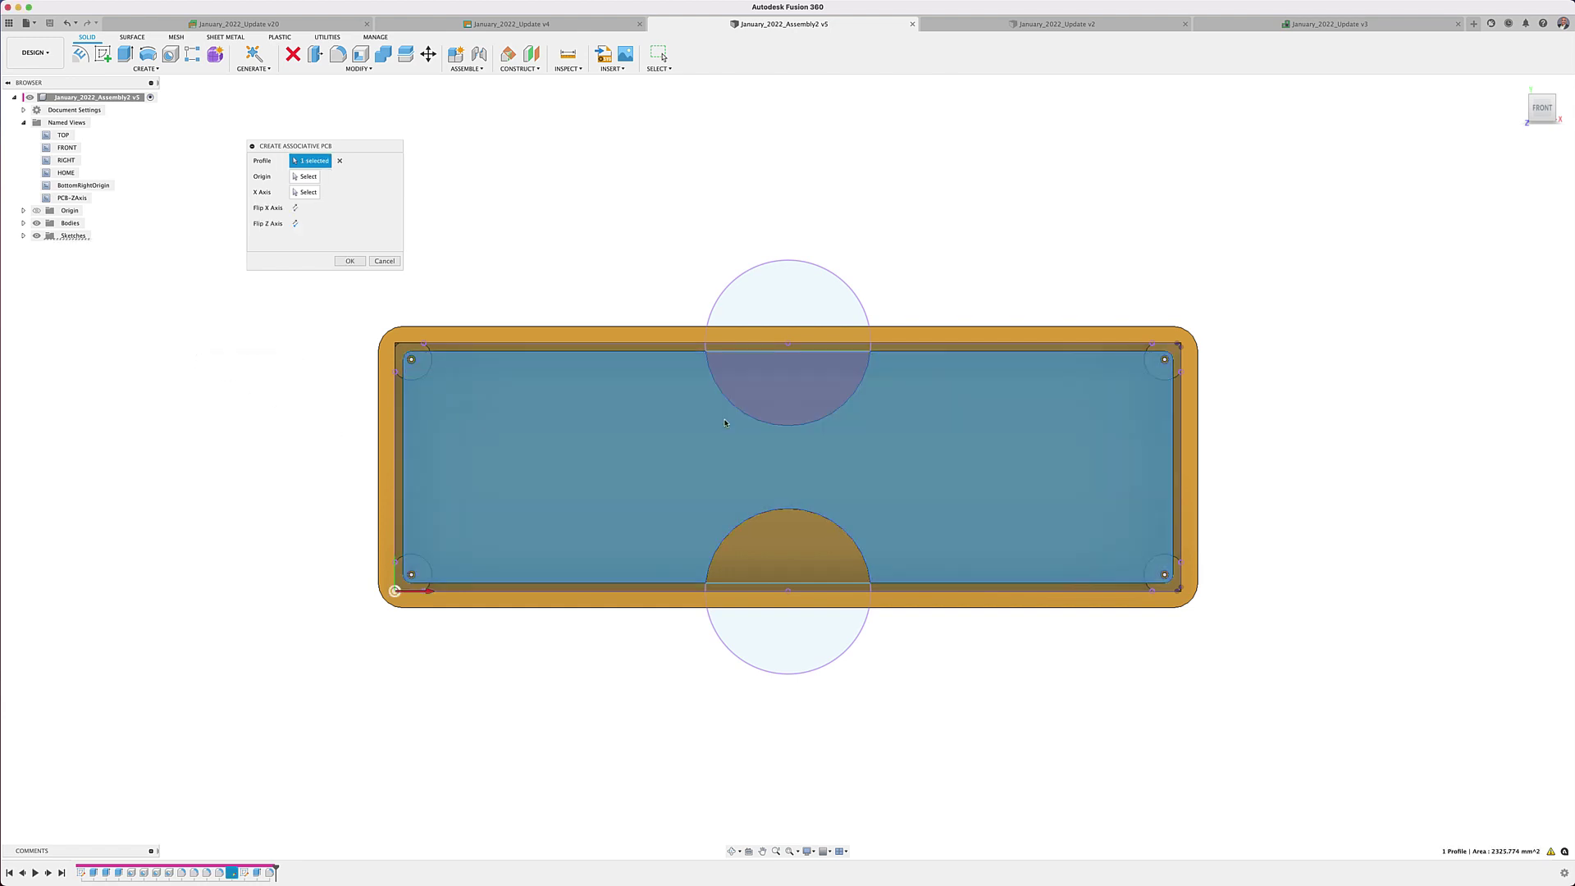
pyautogui.click(753, 409)
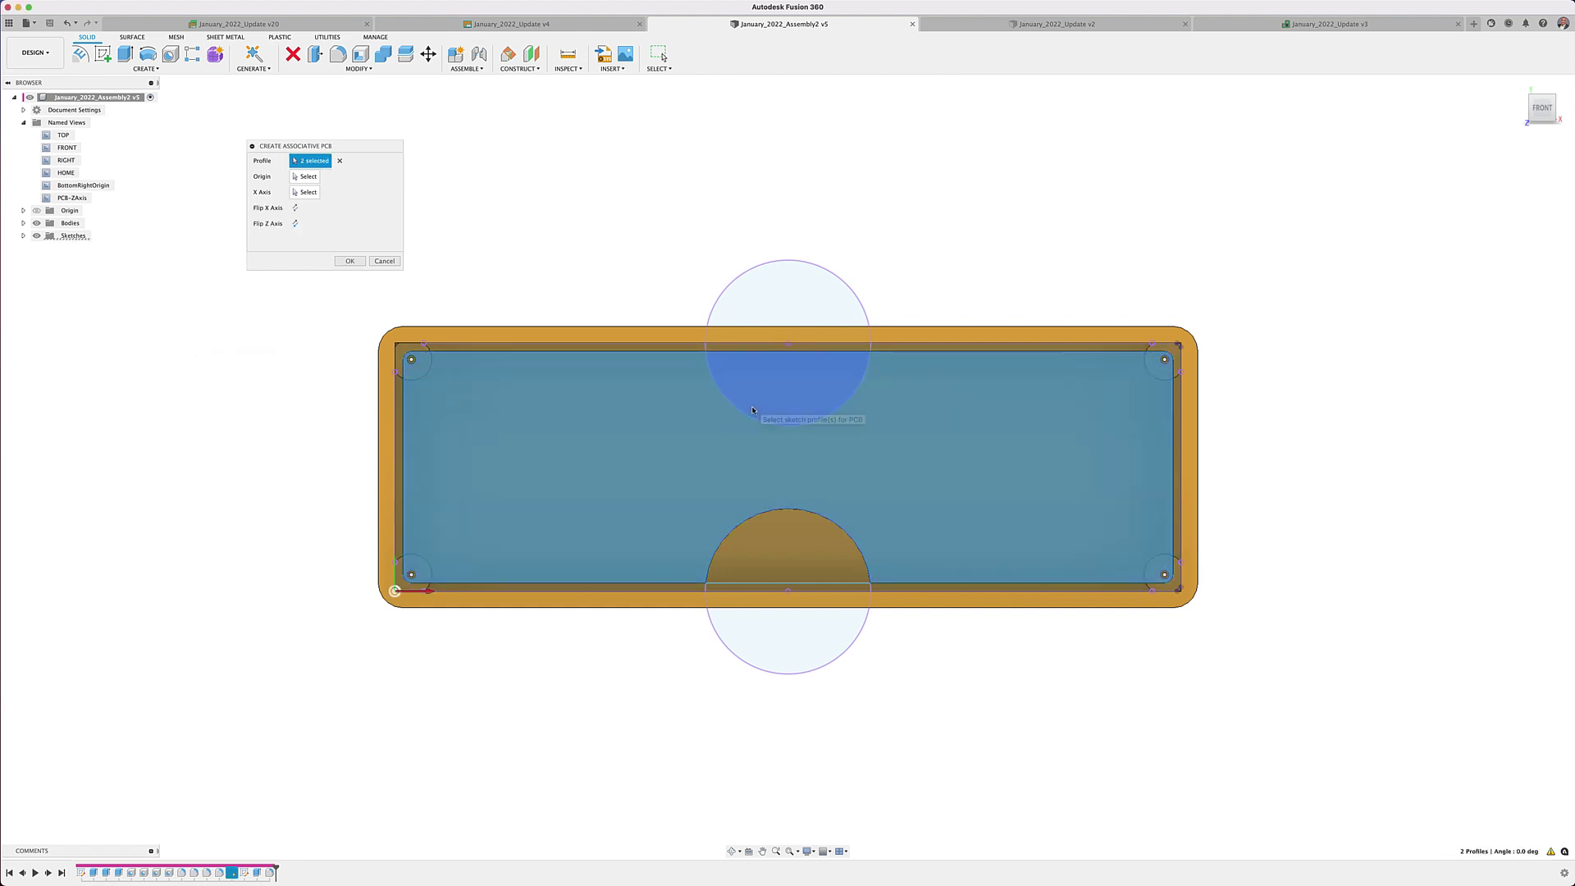
pyautogui.click(771, 531)
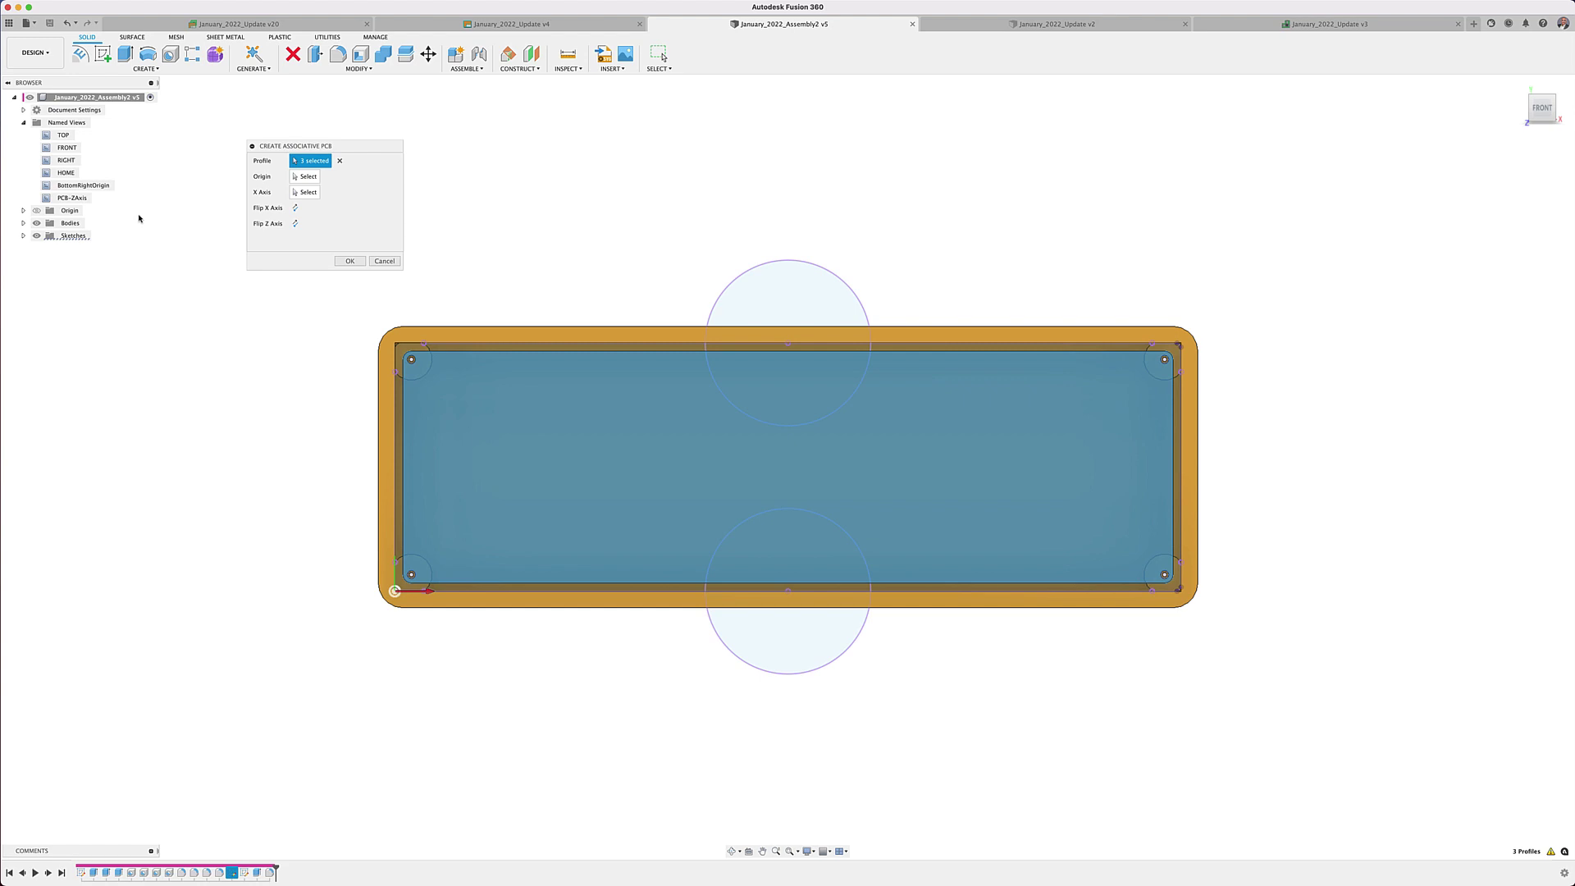
# Set the board origin at the corner sketch point using the BottomRightOrigin view.
pyautogui.doubleClick(104, 186)
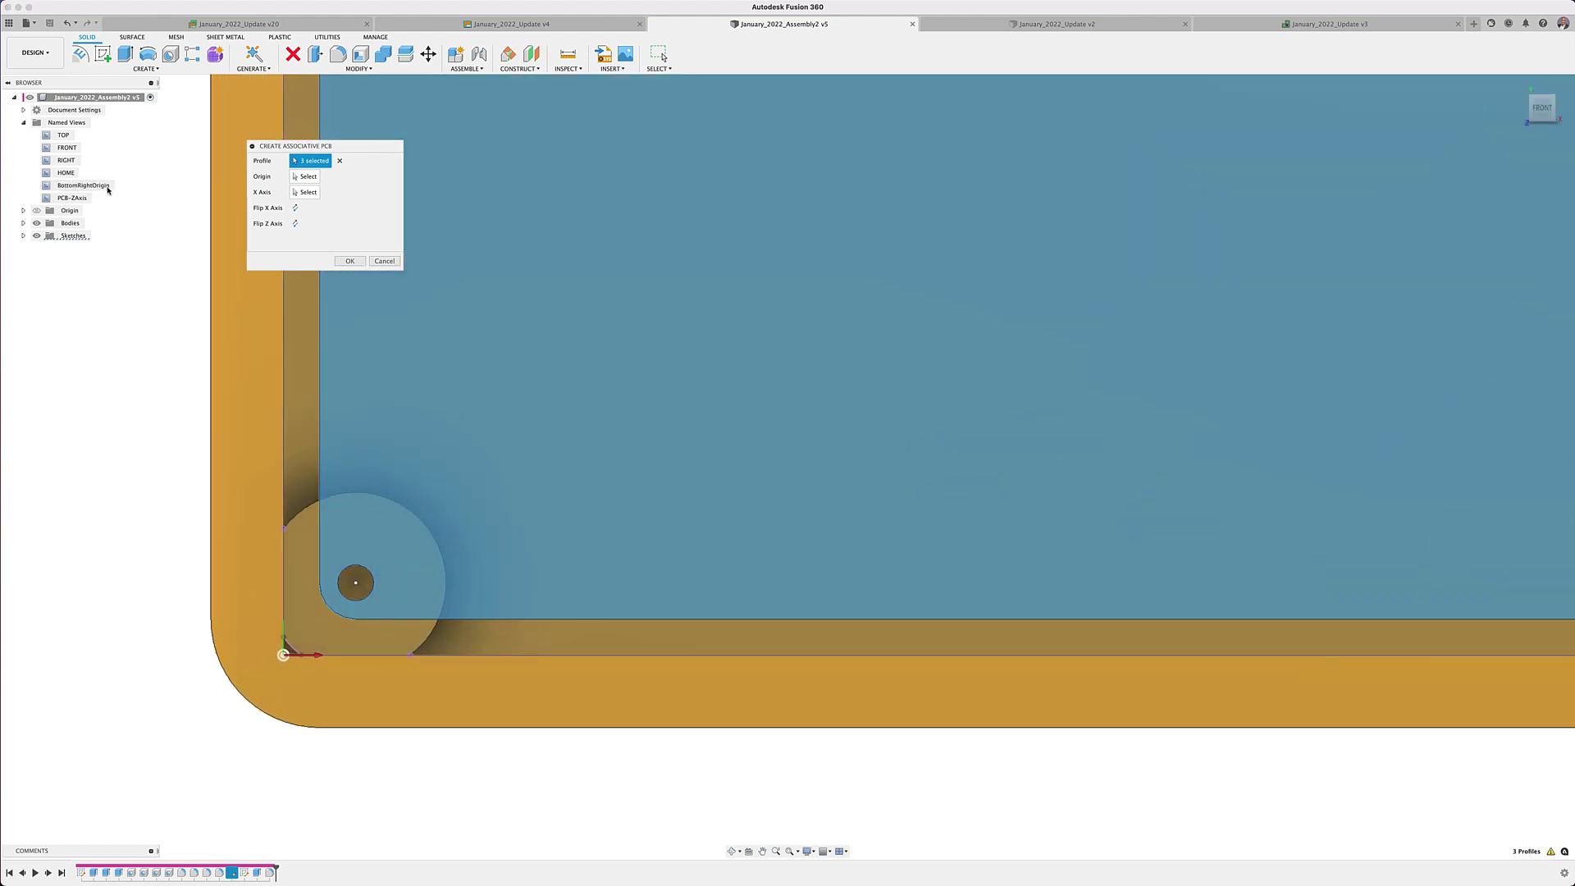
pyautogui.click(292, 178)
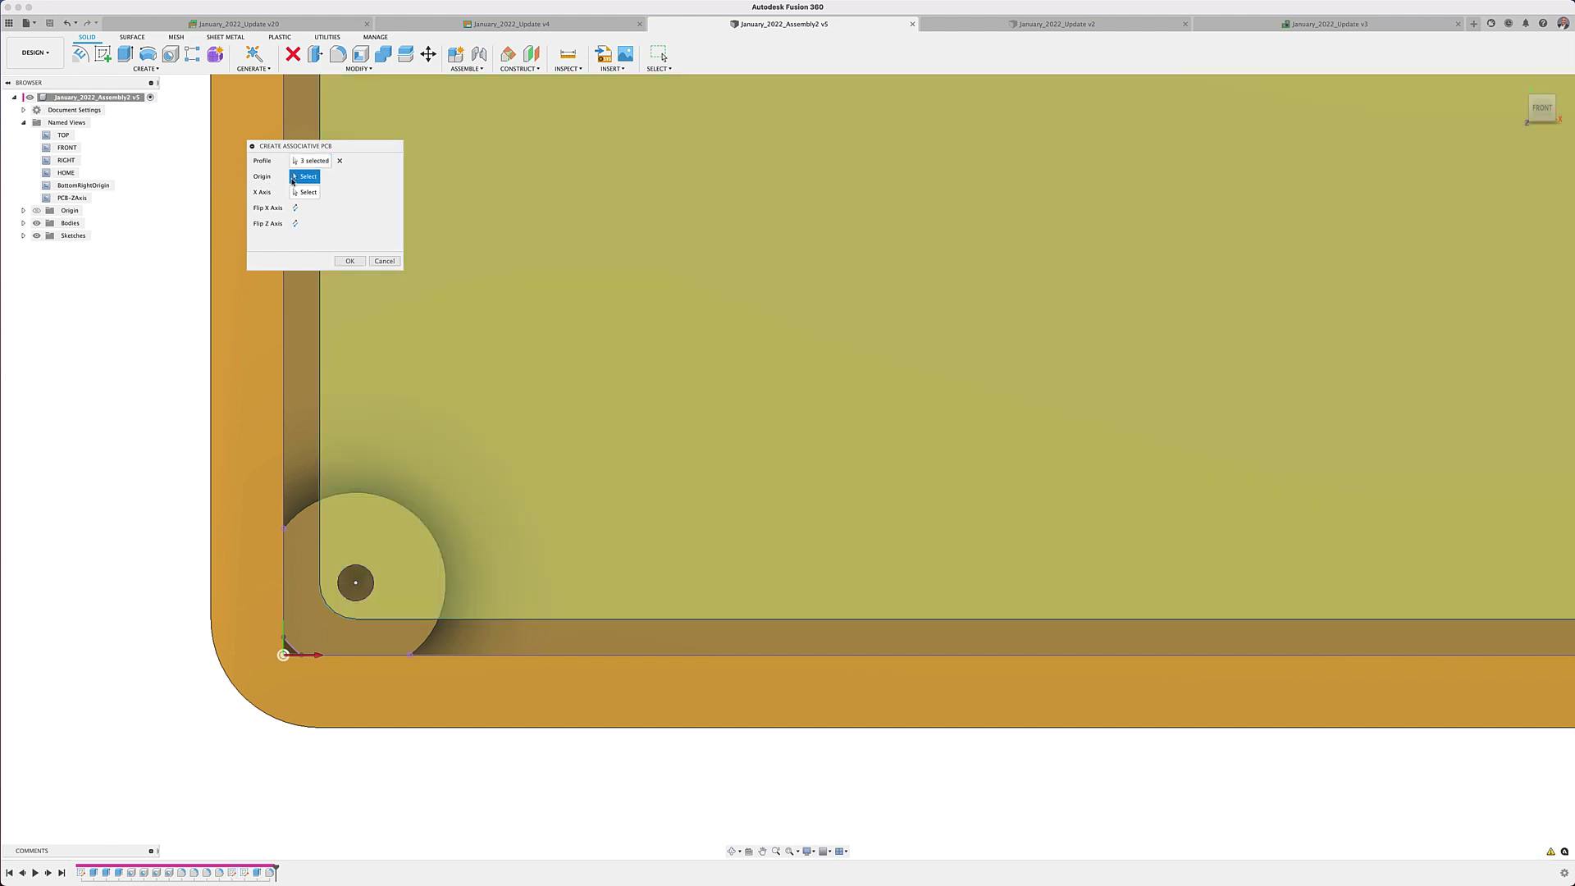
pyautogui.click(356, 620)
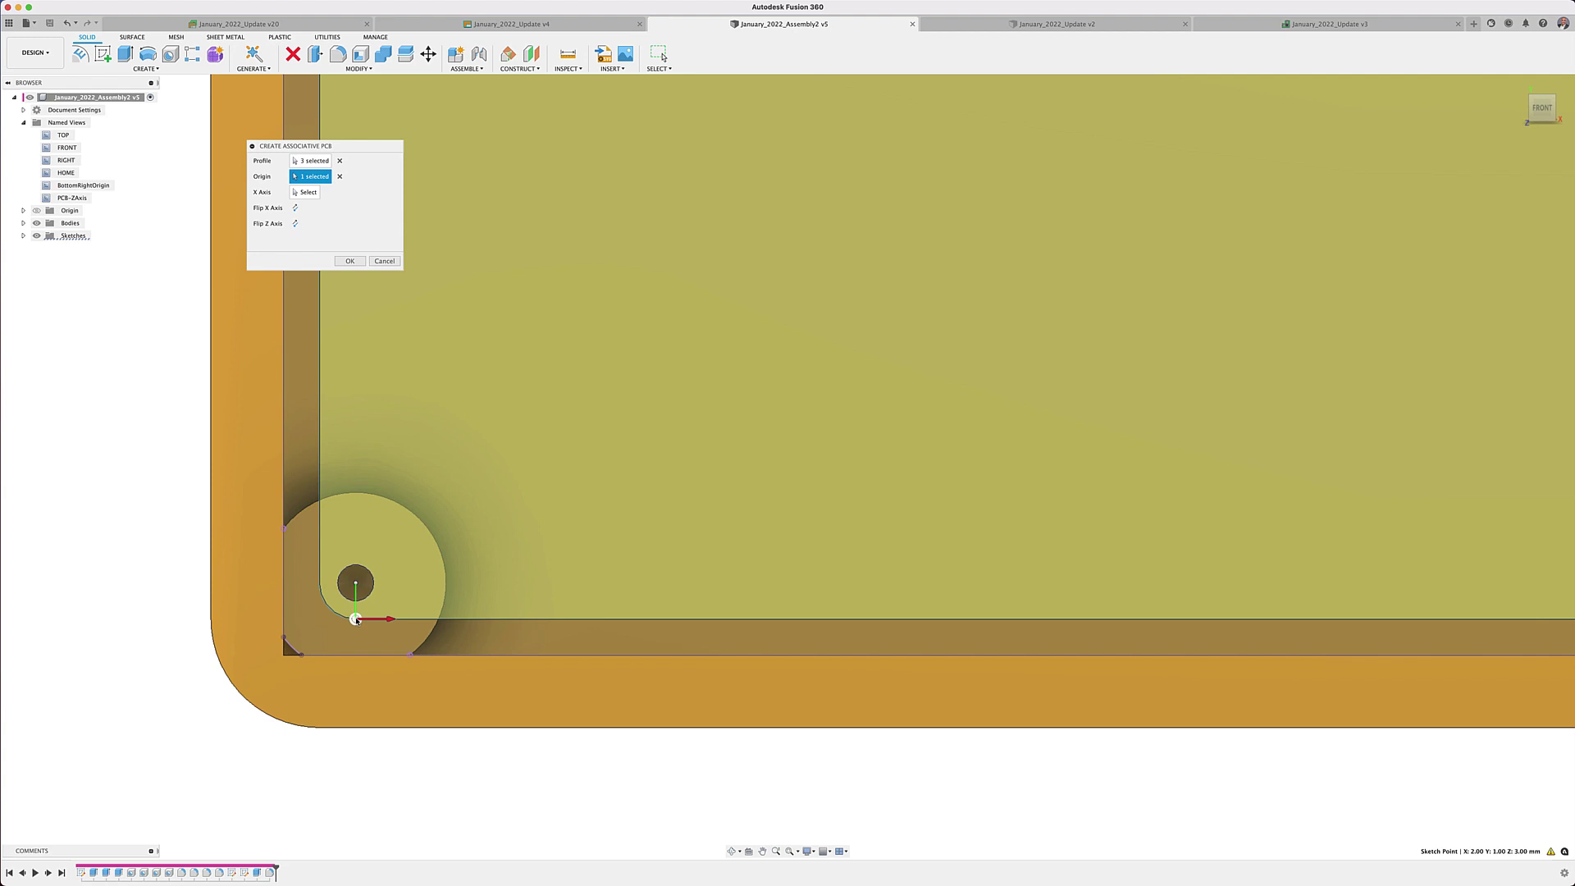
# In the PCB-ZAxis view, preview Flip Z and Flip X, then revert both.
pyautogui.doubleClick(72, 199)
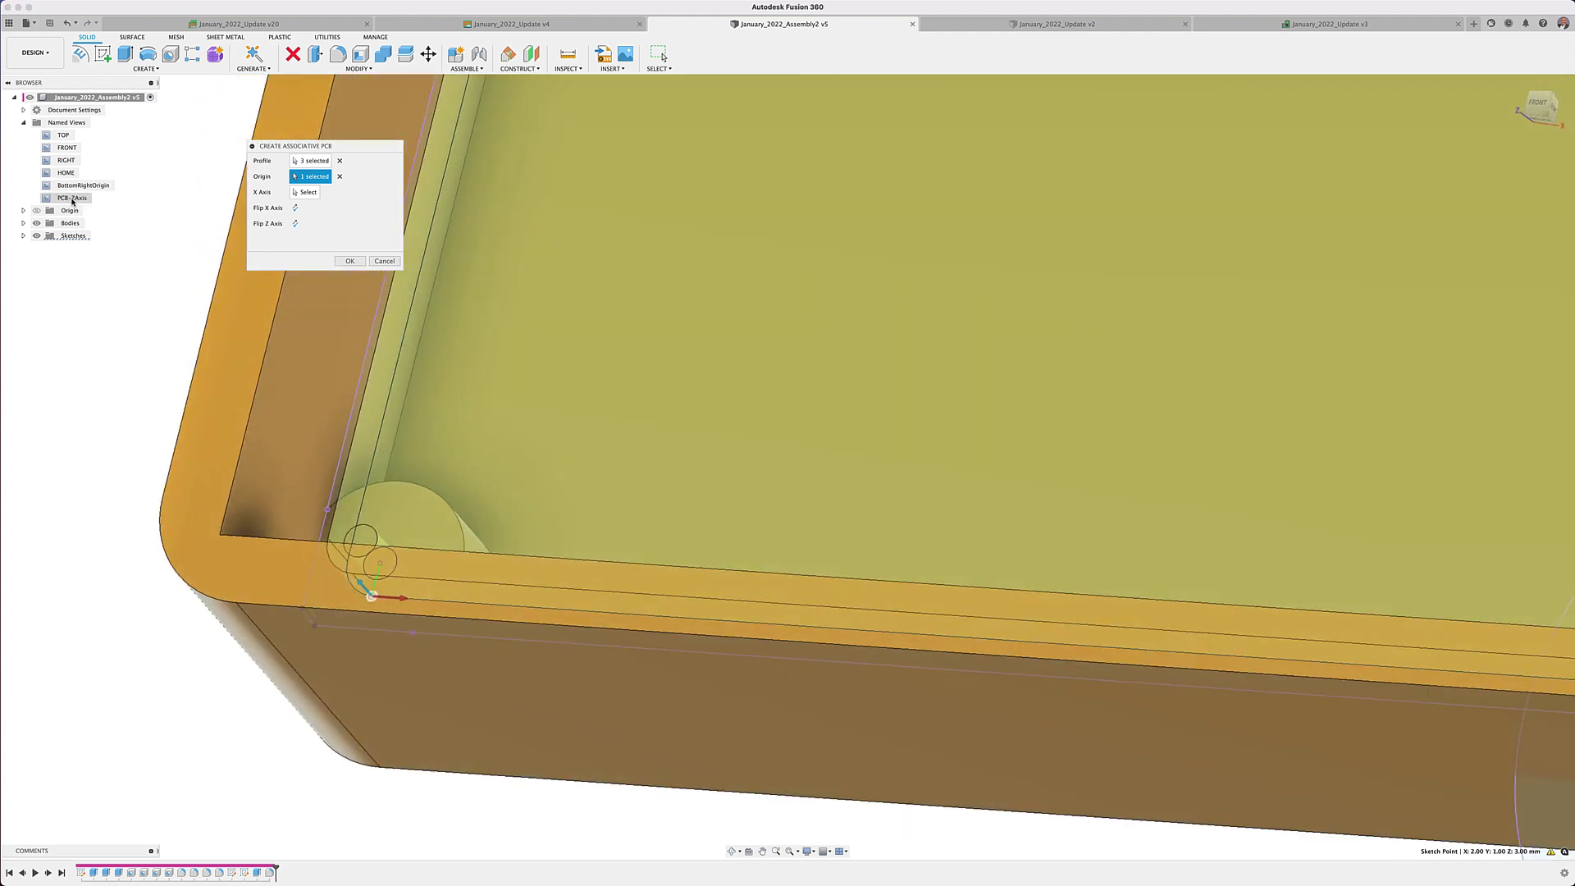
pyautogui.click(294, 225)
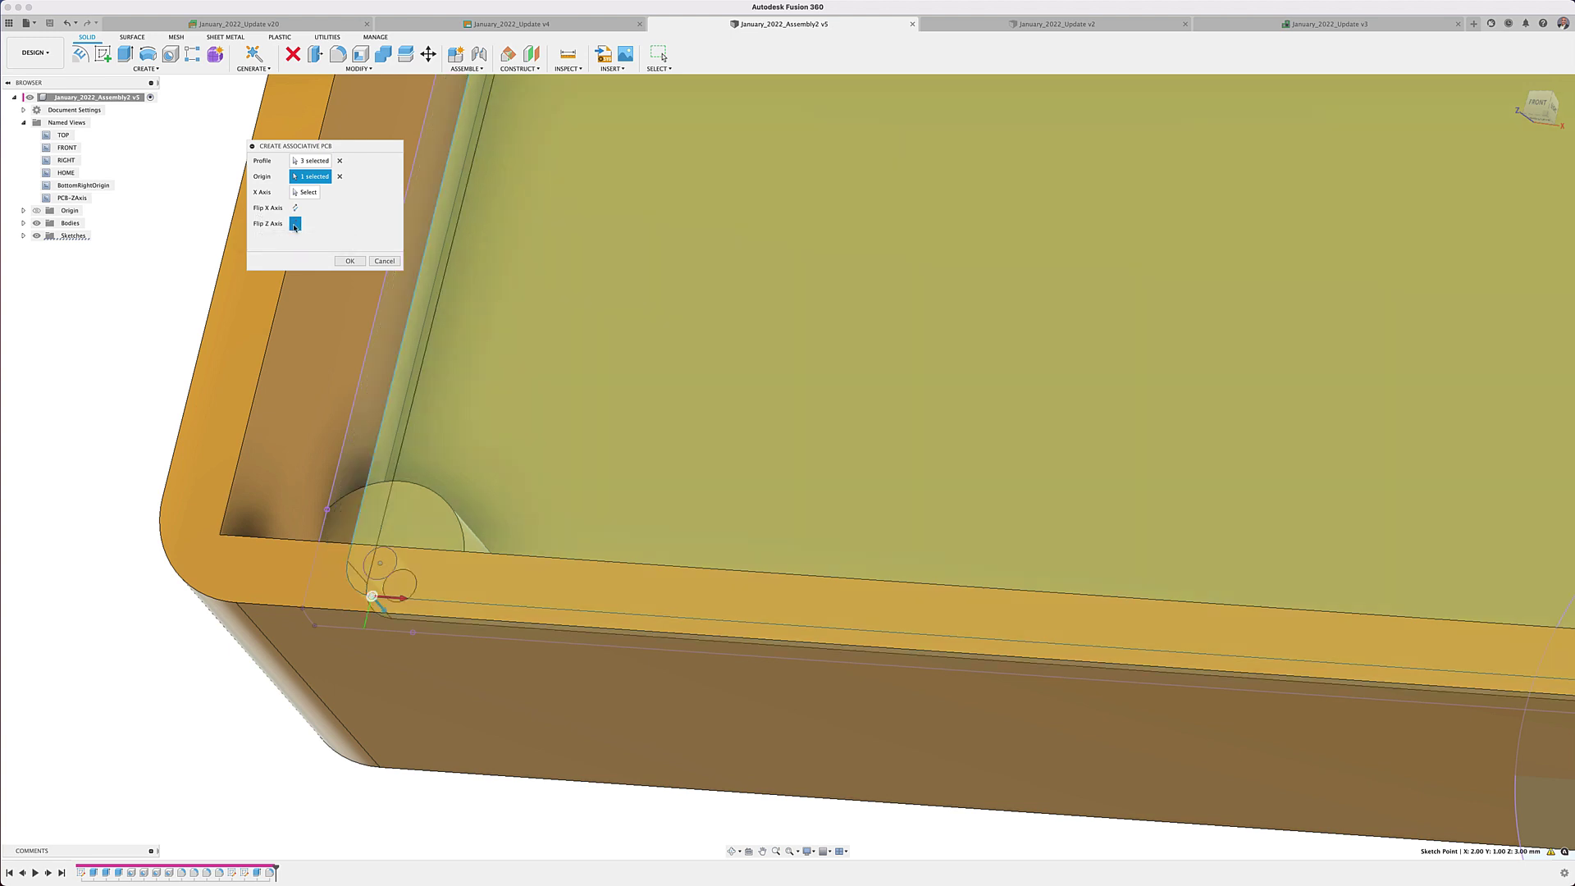
pyautogui.click(294, 225)
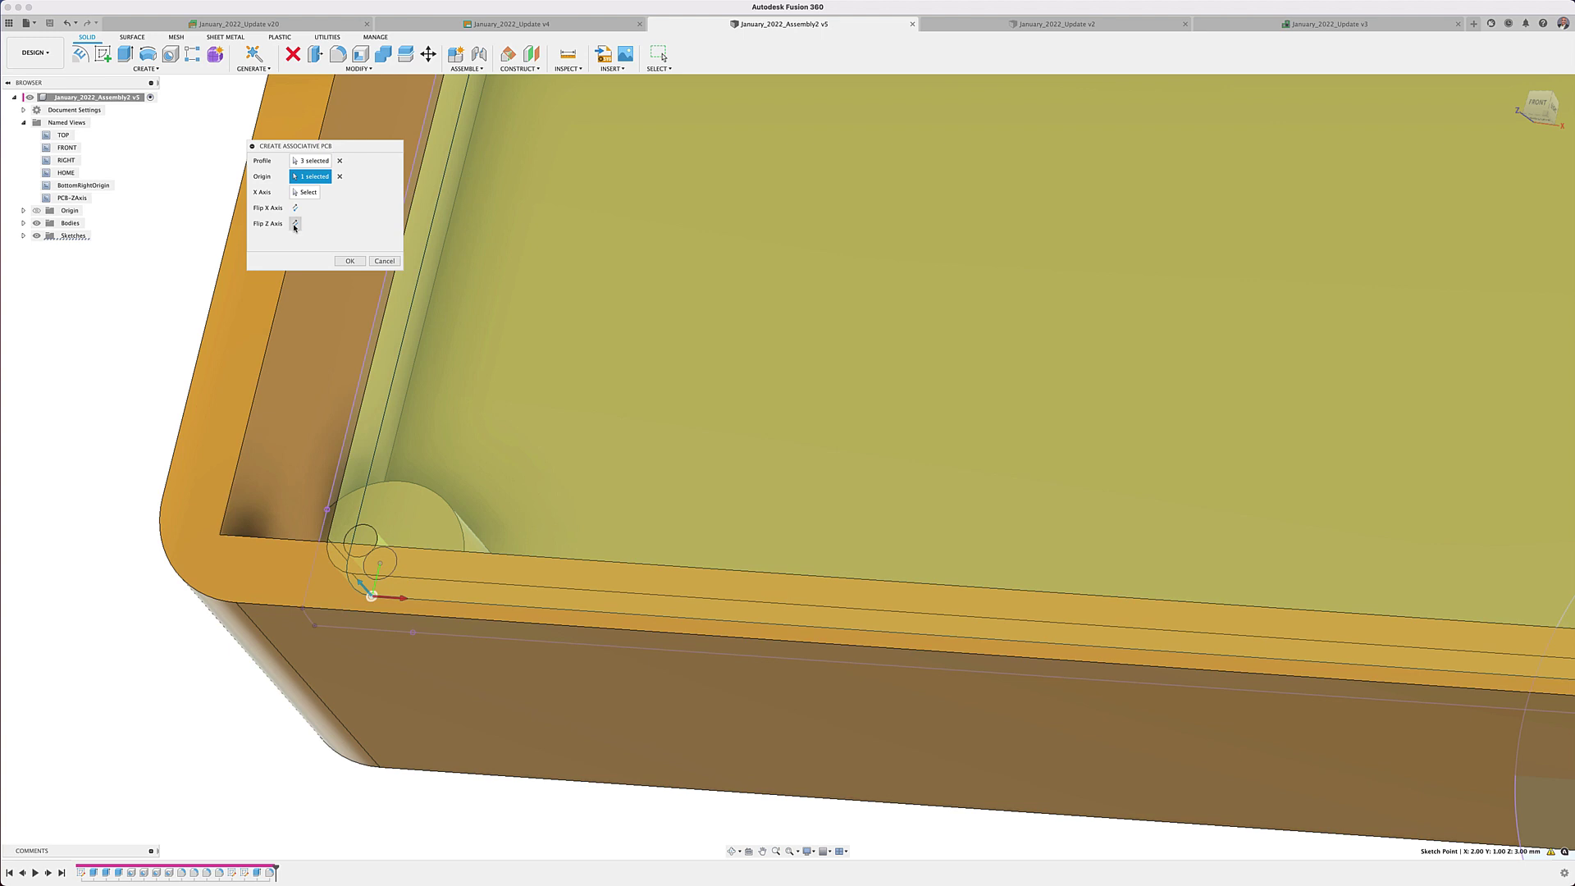
pyautogui.click(294, 209)
pyautogui.click(294, 209)
# Create the PCB, move CP2104 chip IC1 below the USB connector, and return to Assembly v4.
pyautogui.click(347, 260)
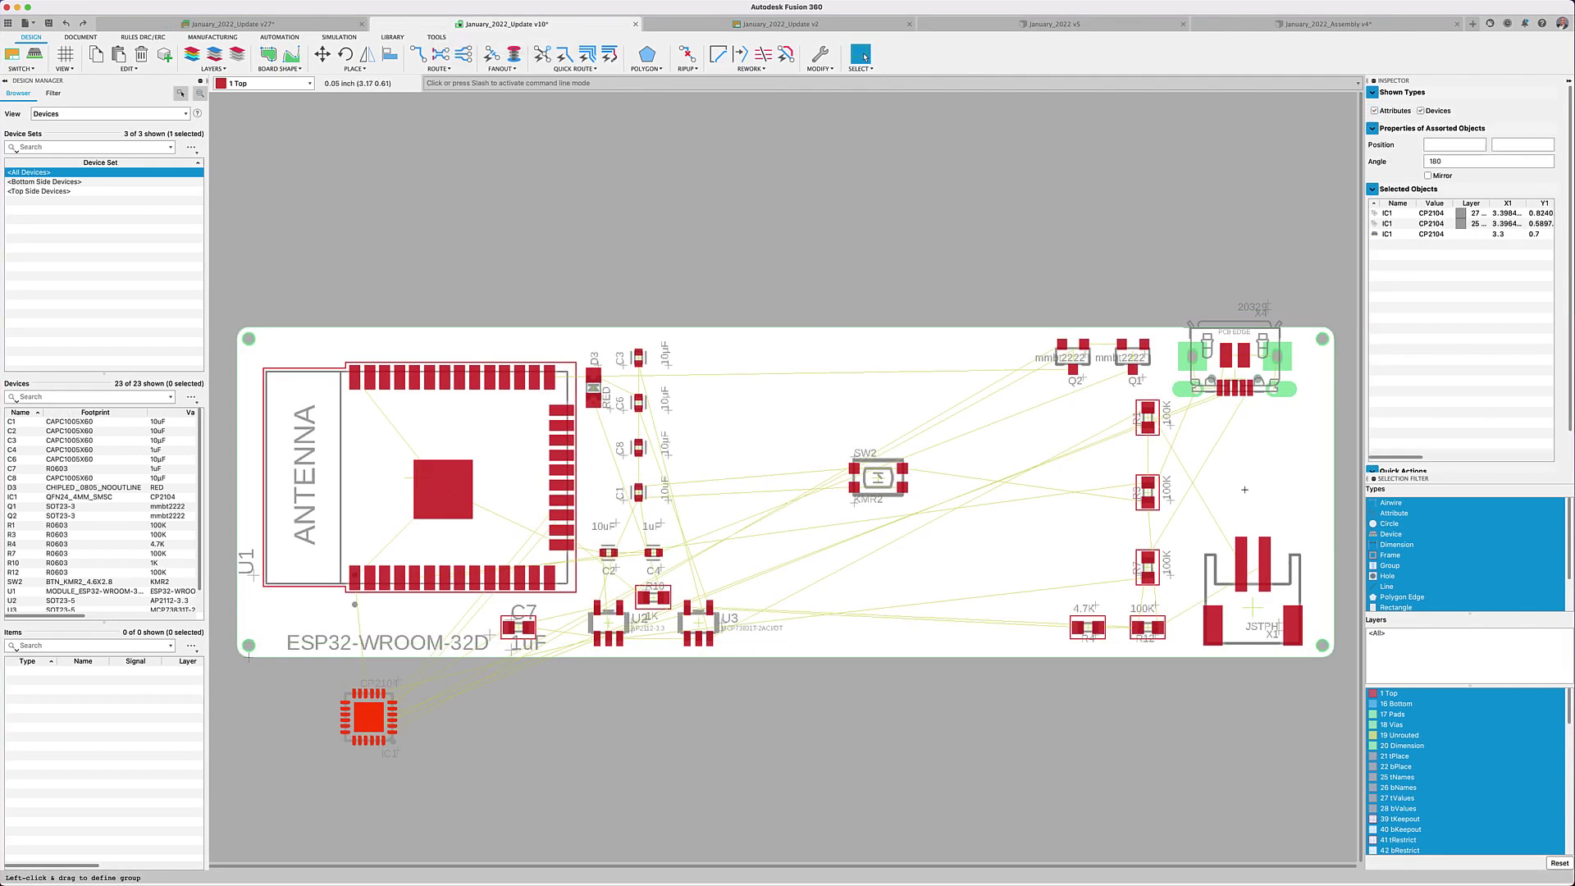
pyautogui.click(1391, 534)
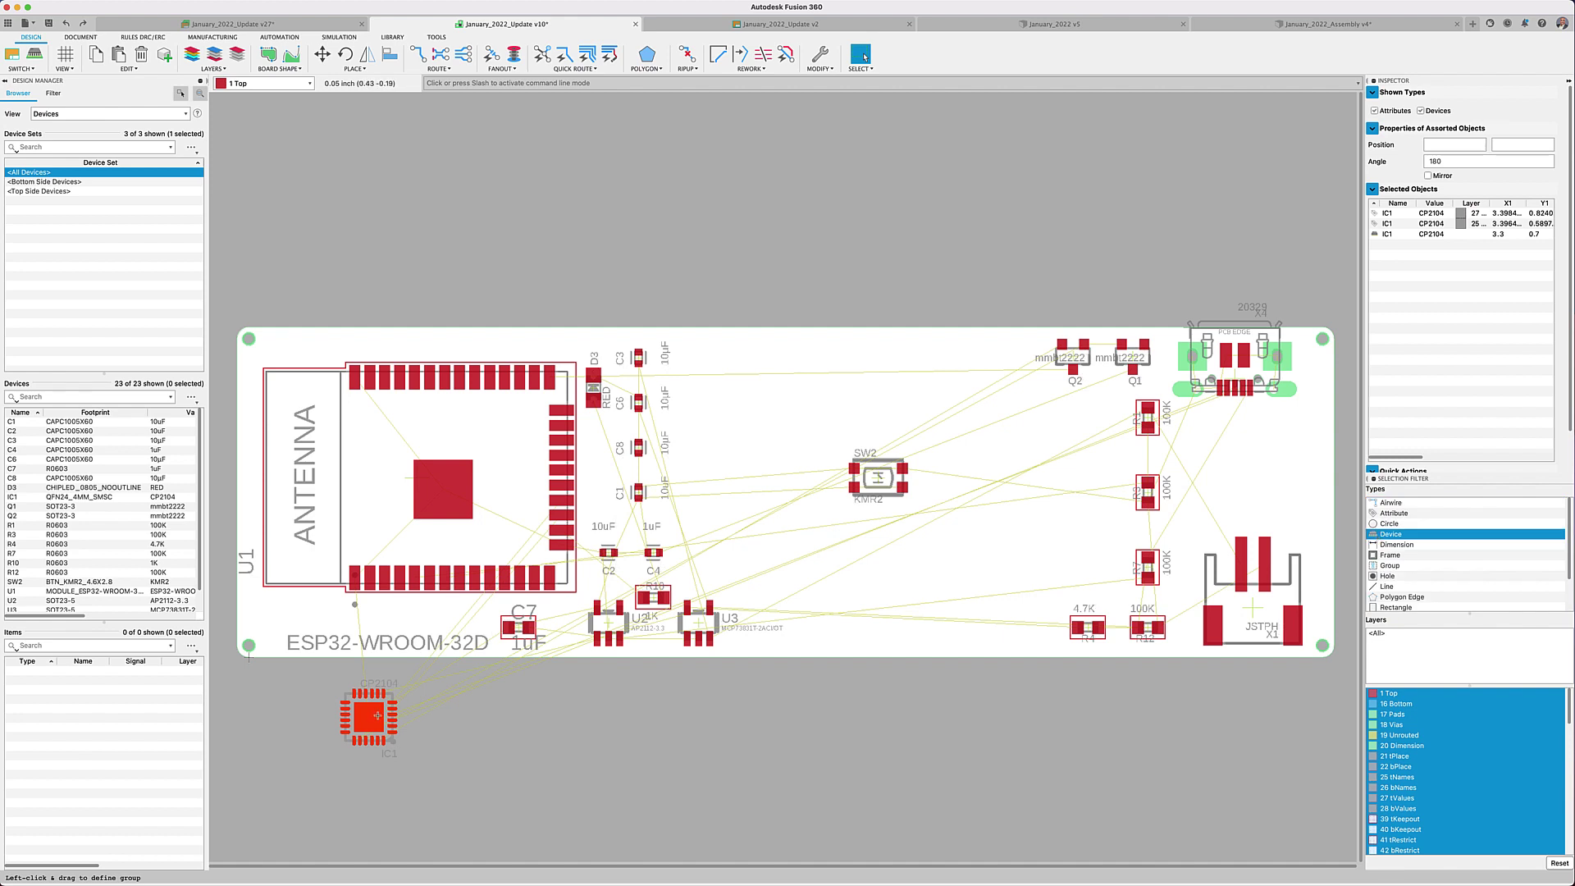
pyautogui.press('m')
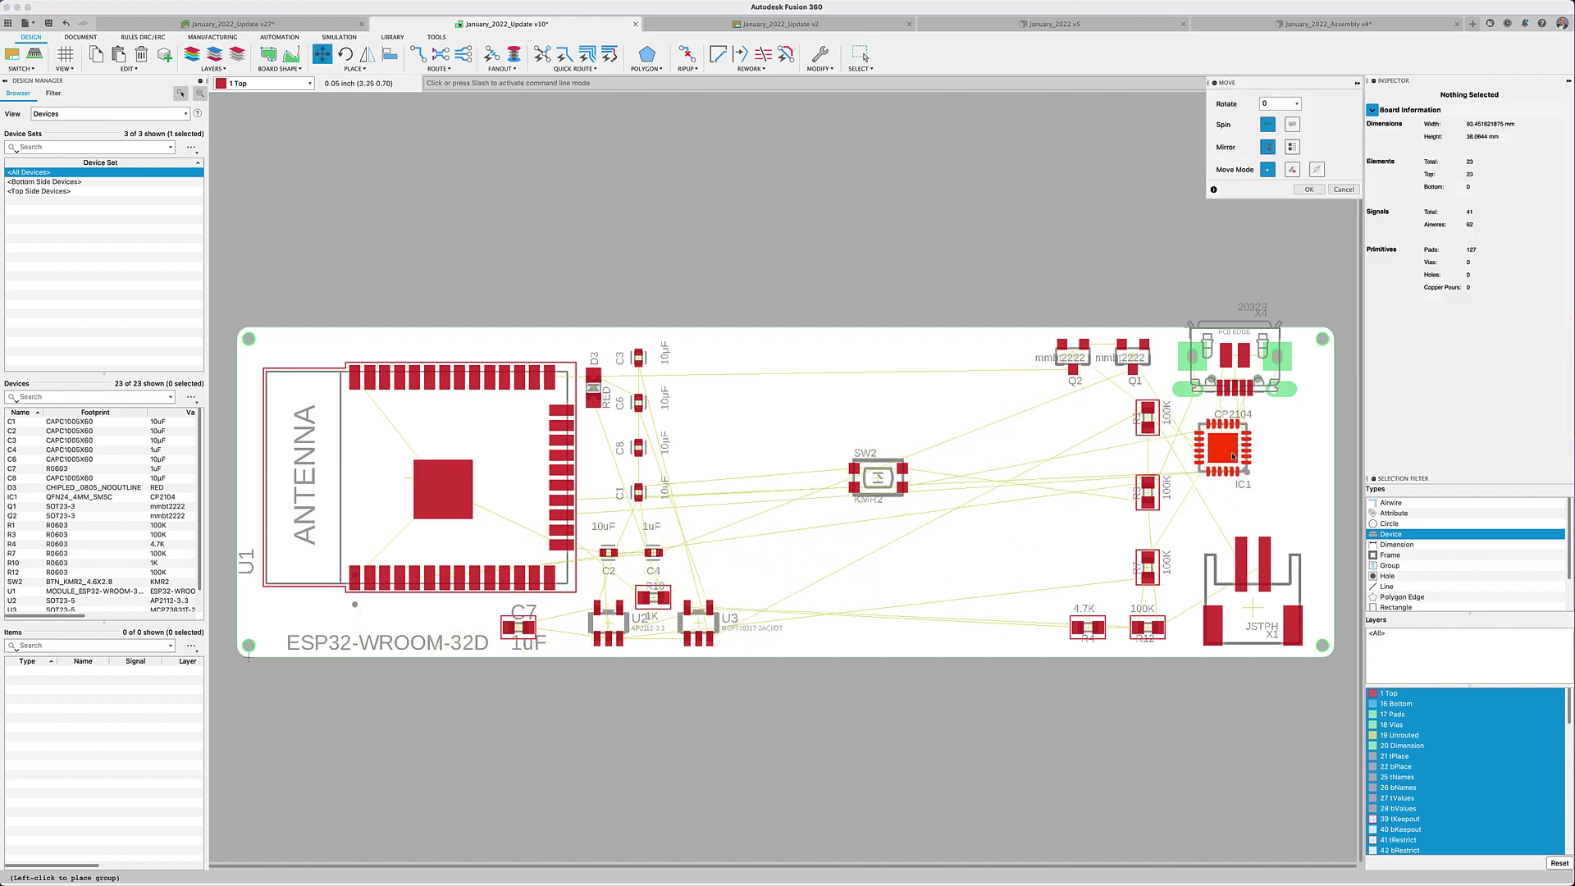
pyautogui.click(1240, 455)
pyautogui.click(861, 55)
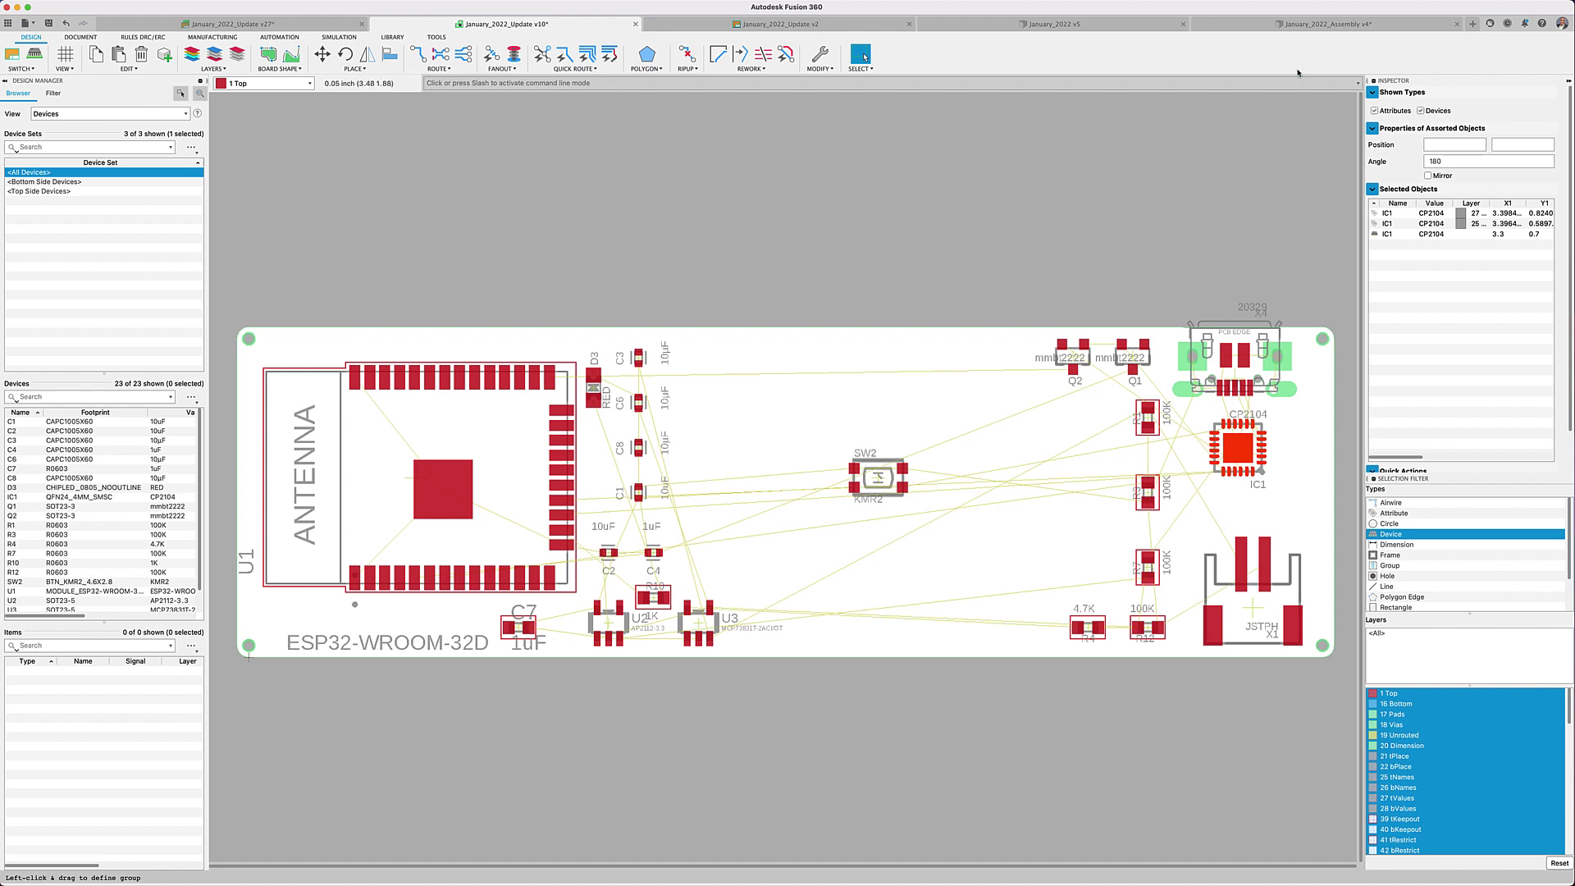
pyautogui.click(1310, 27)
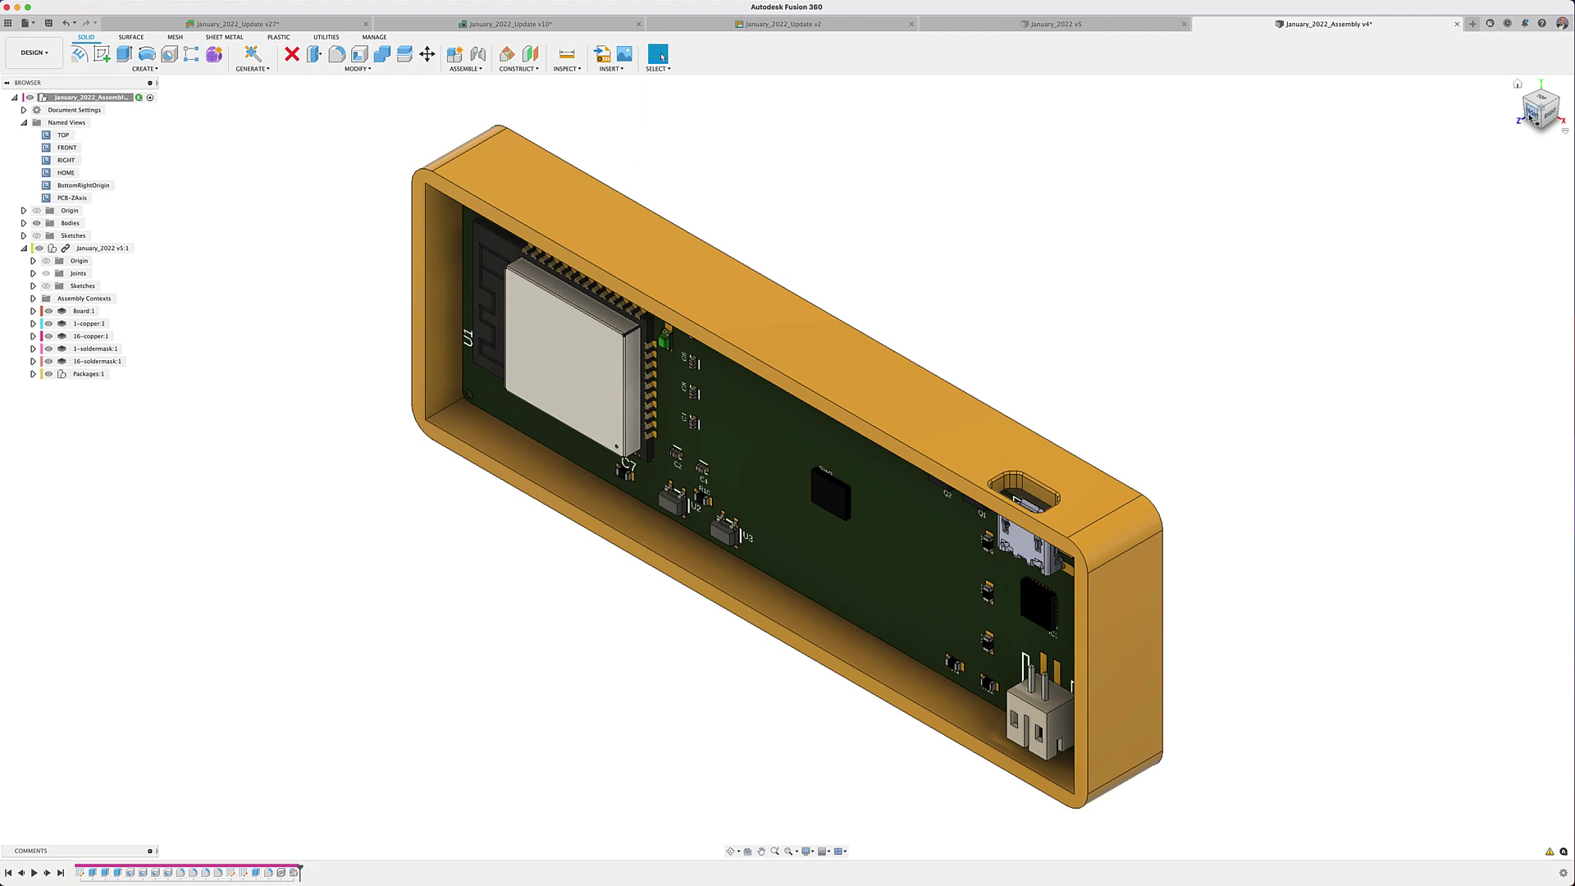
# View the enclosure from the front and edit the January_2022 v5:1 PCB component in place.
pyautogui.click(1531, 117)
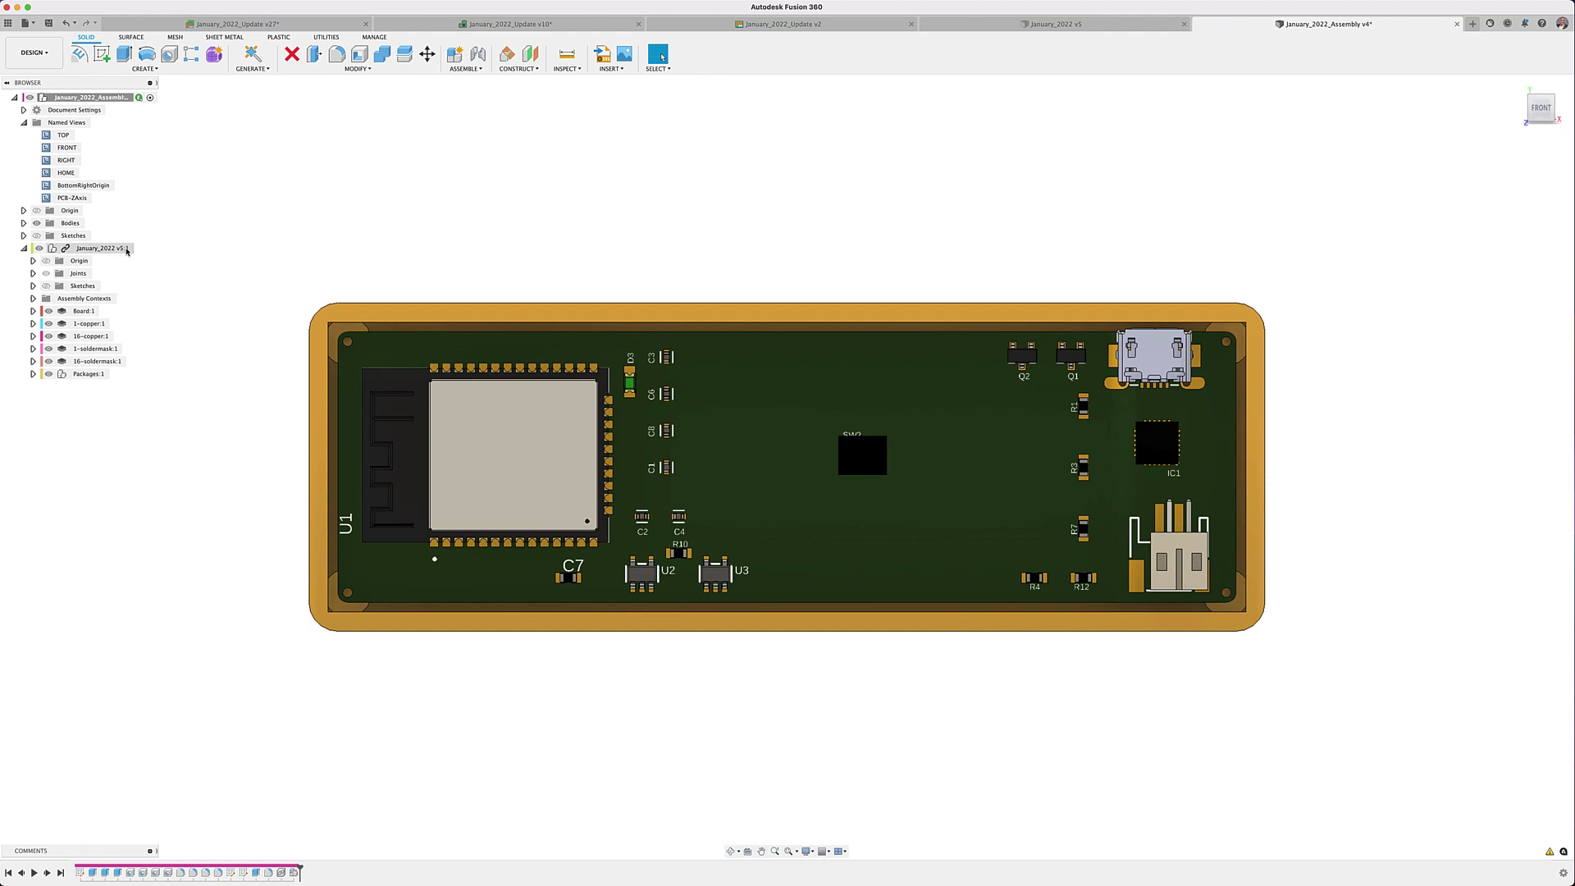
pyautogui.moveTo(127, 251)
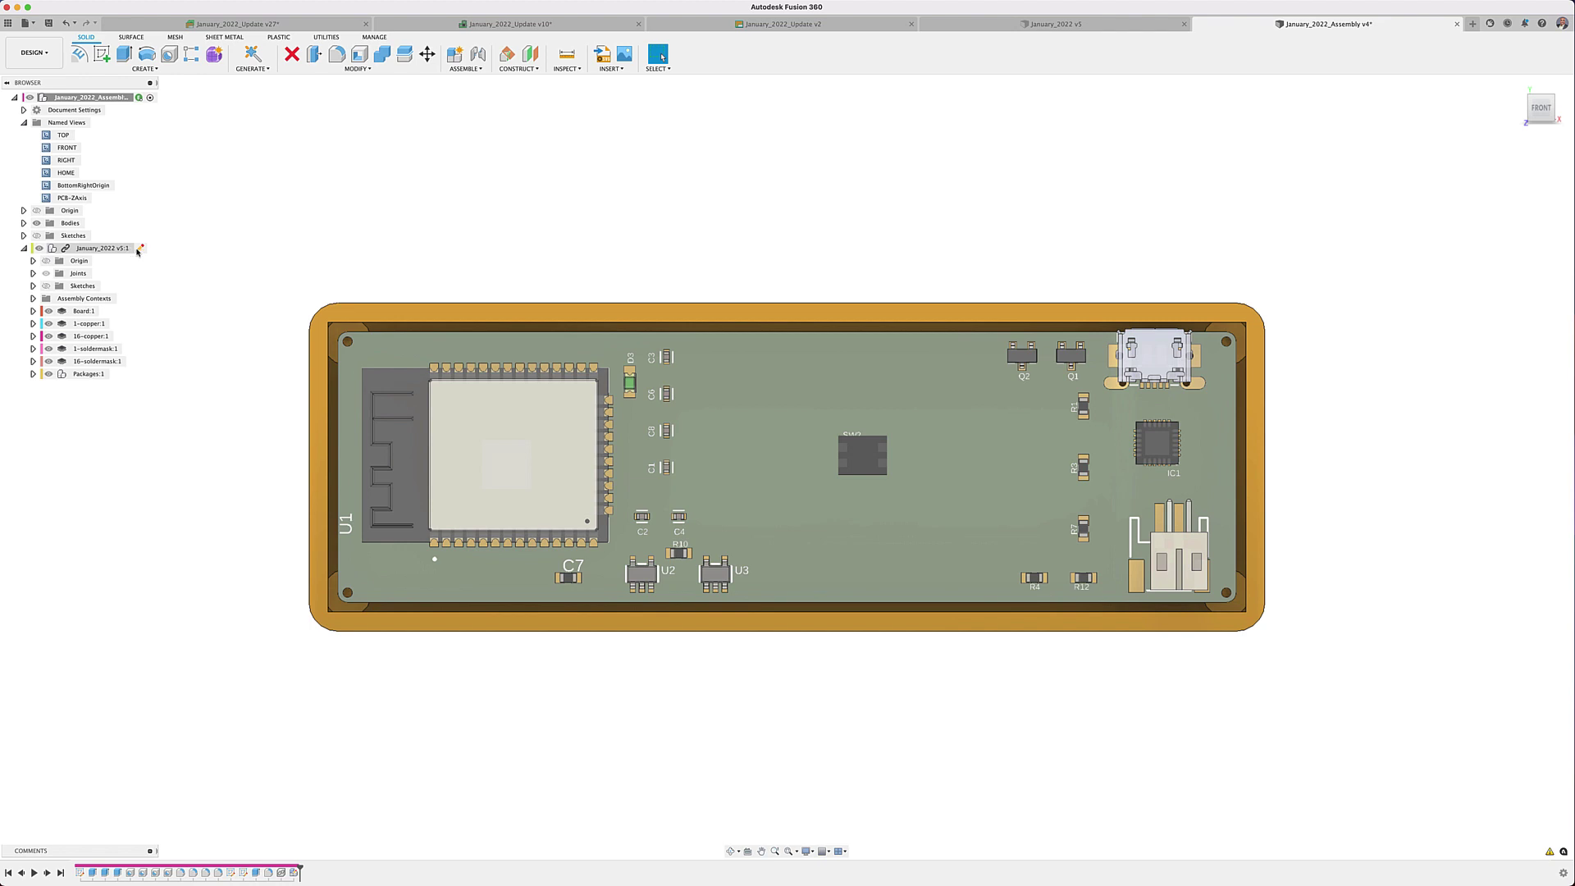
pyautogui.click(140, 248)
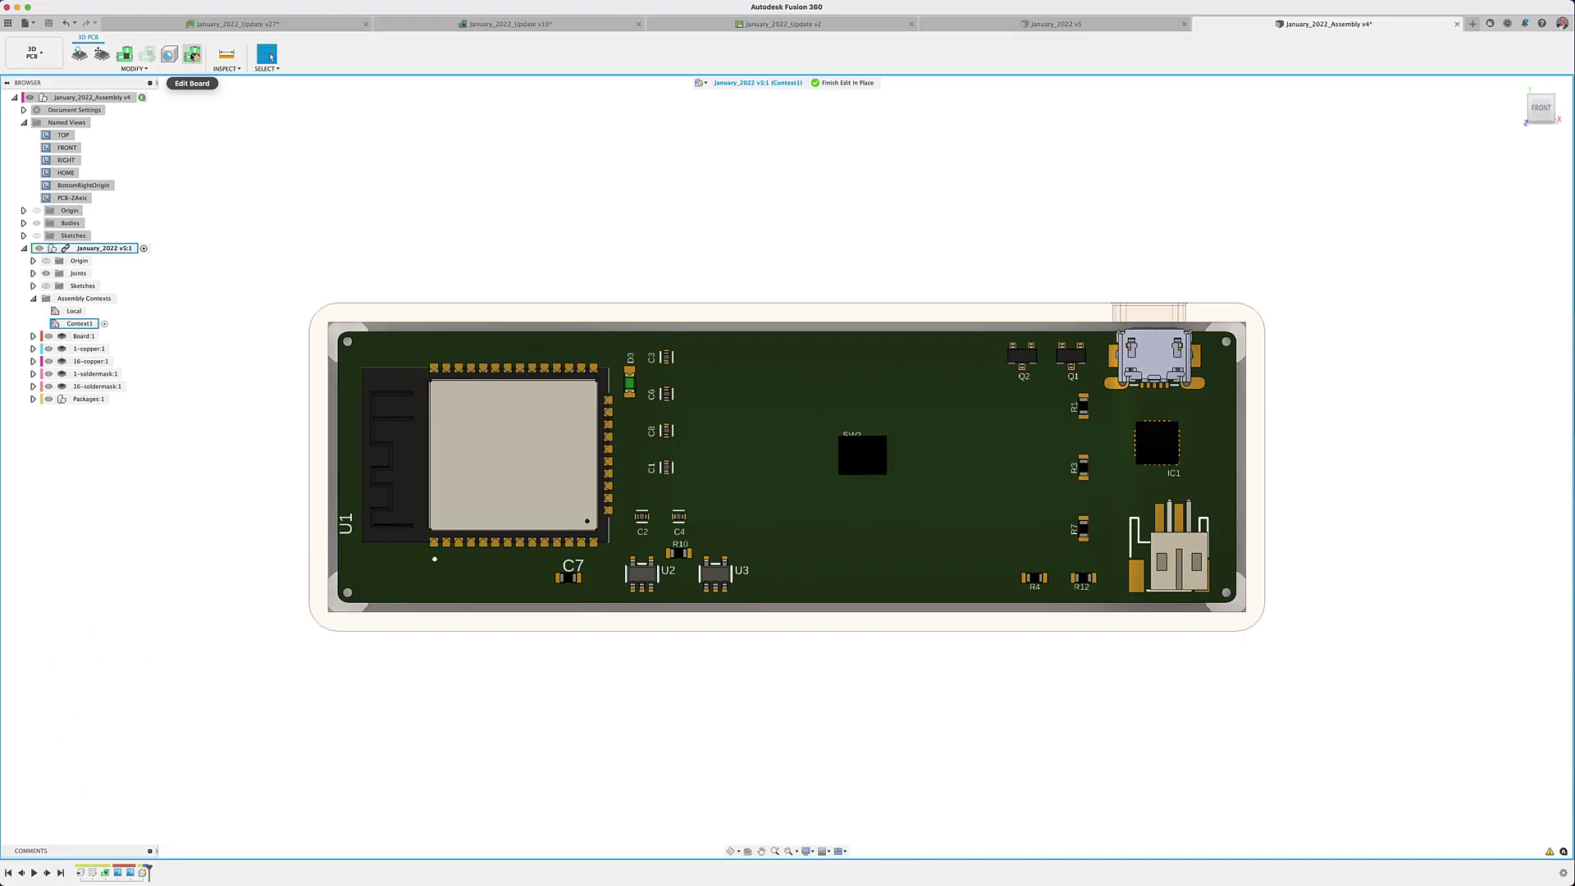
# Notch the board outline by excluding the top circle, then finish in-place editing.
pyautogui.click(191, 54)
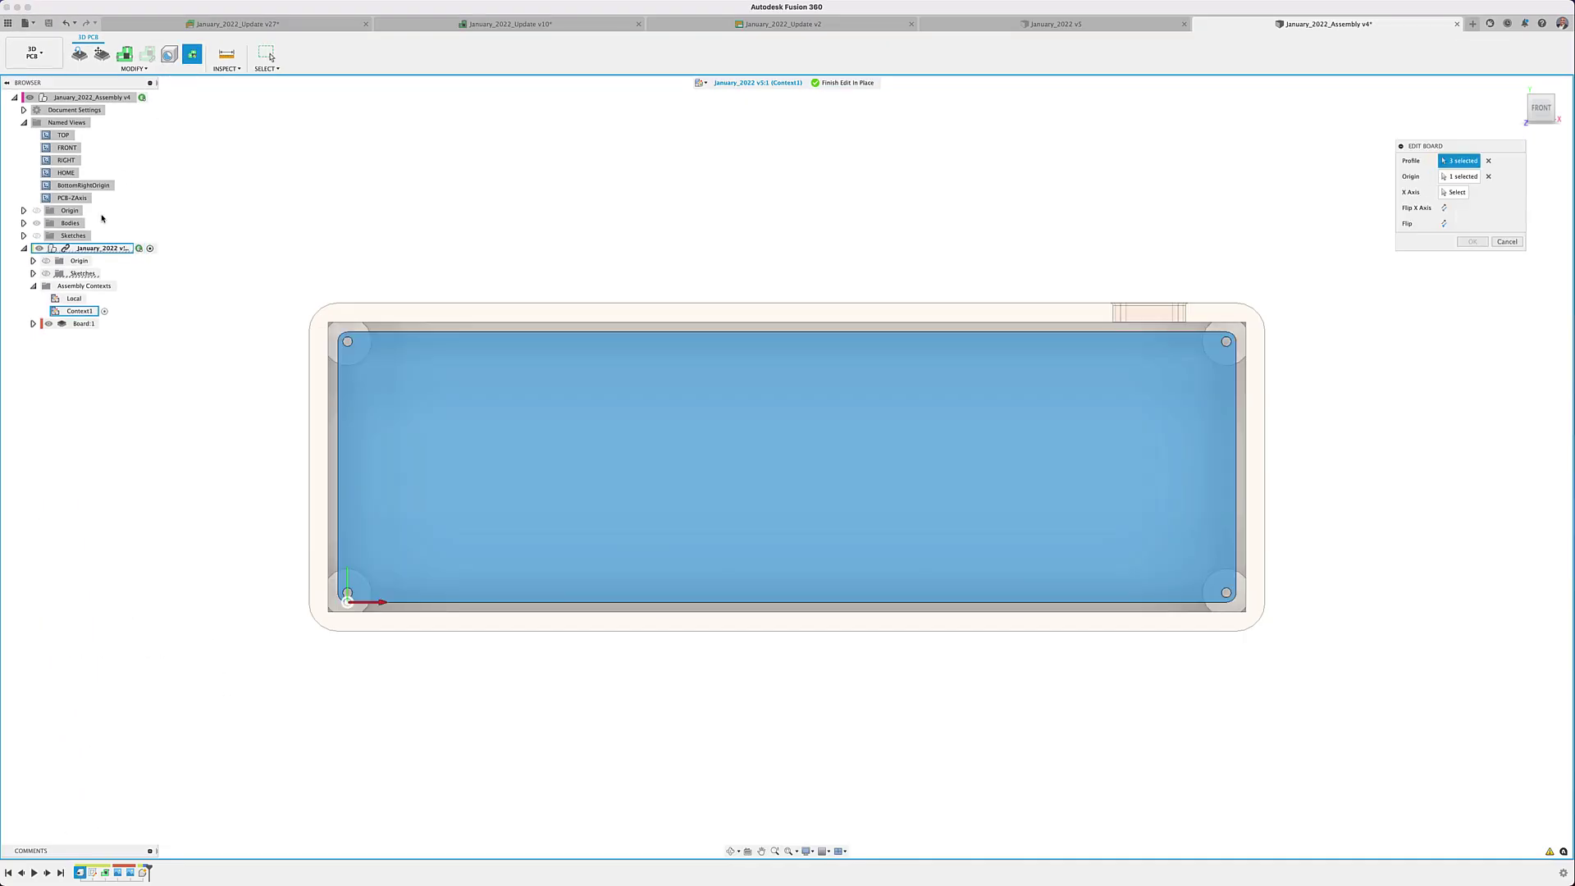
pyautogui.click(809, 386)
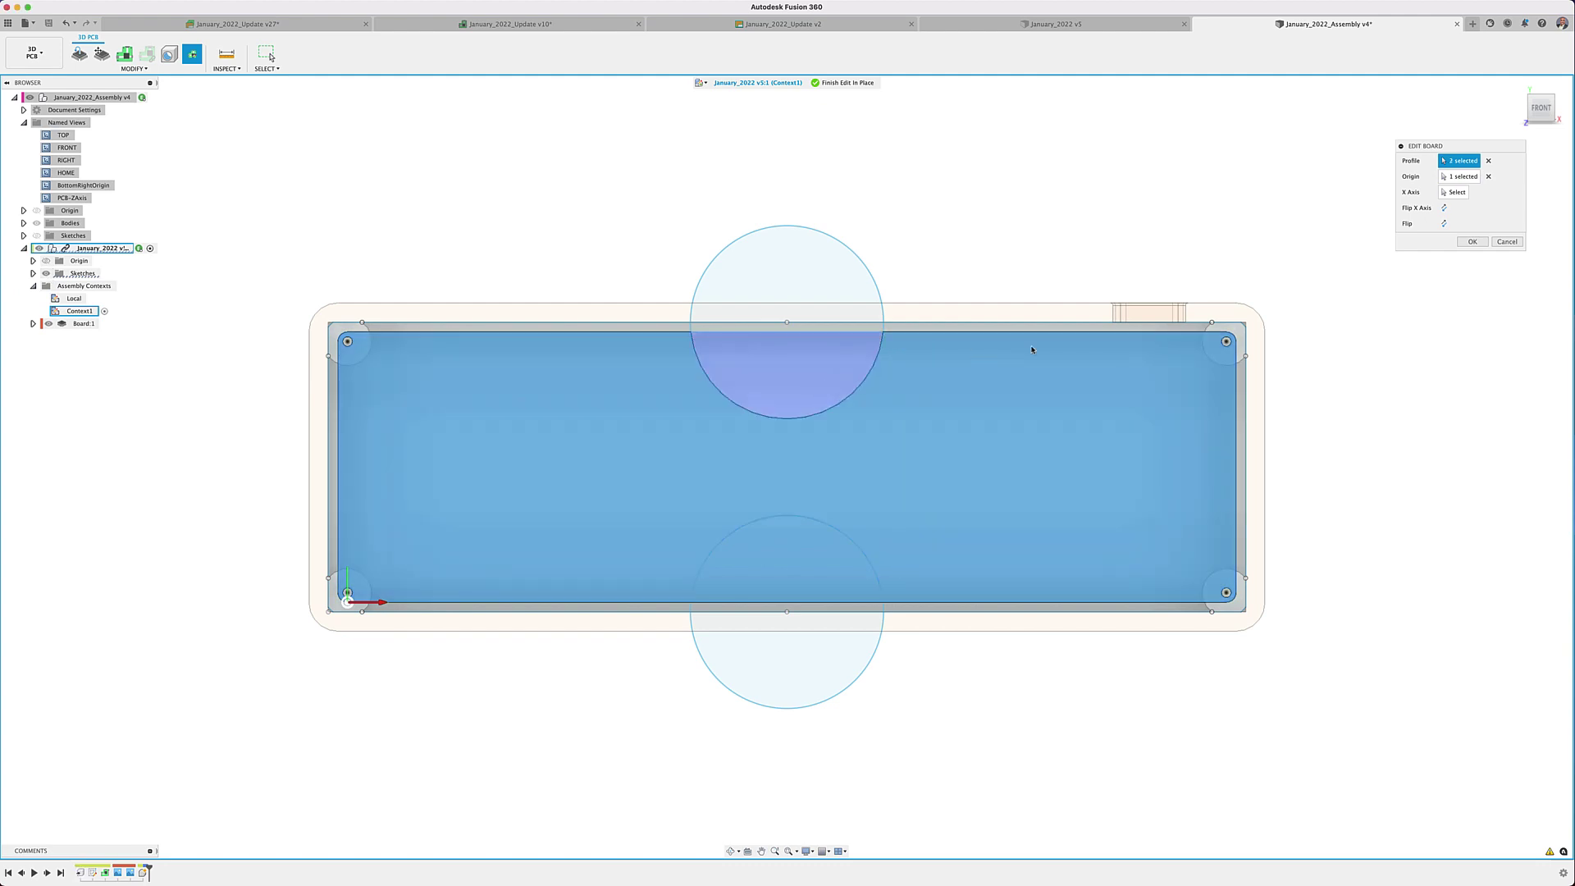
pyautogui.click(1472, 242)
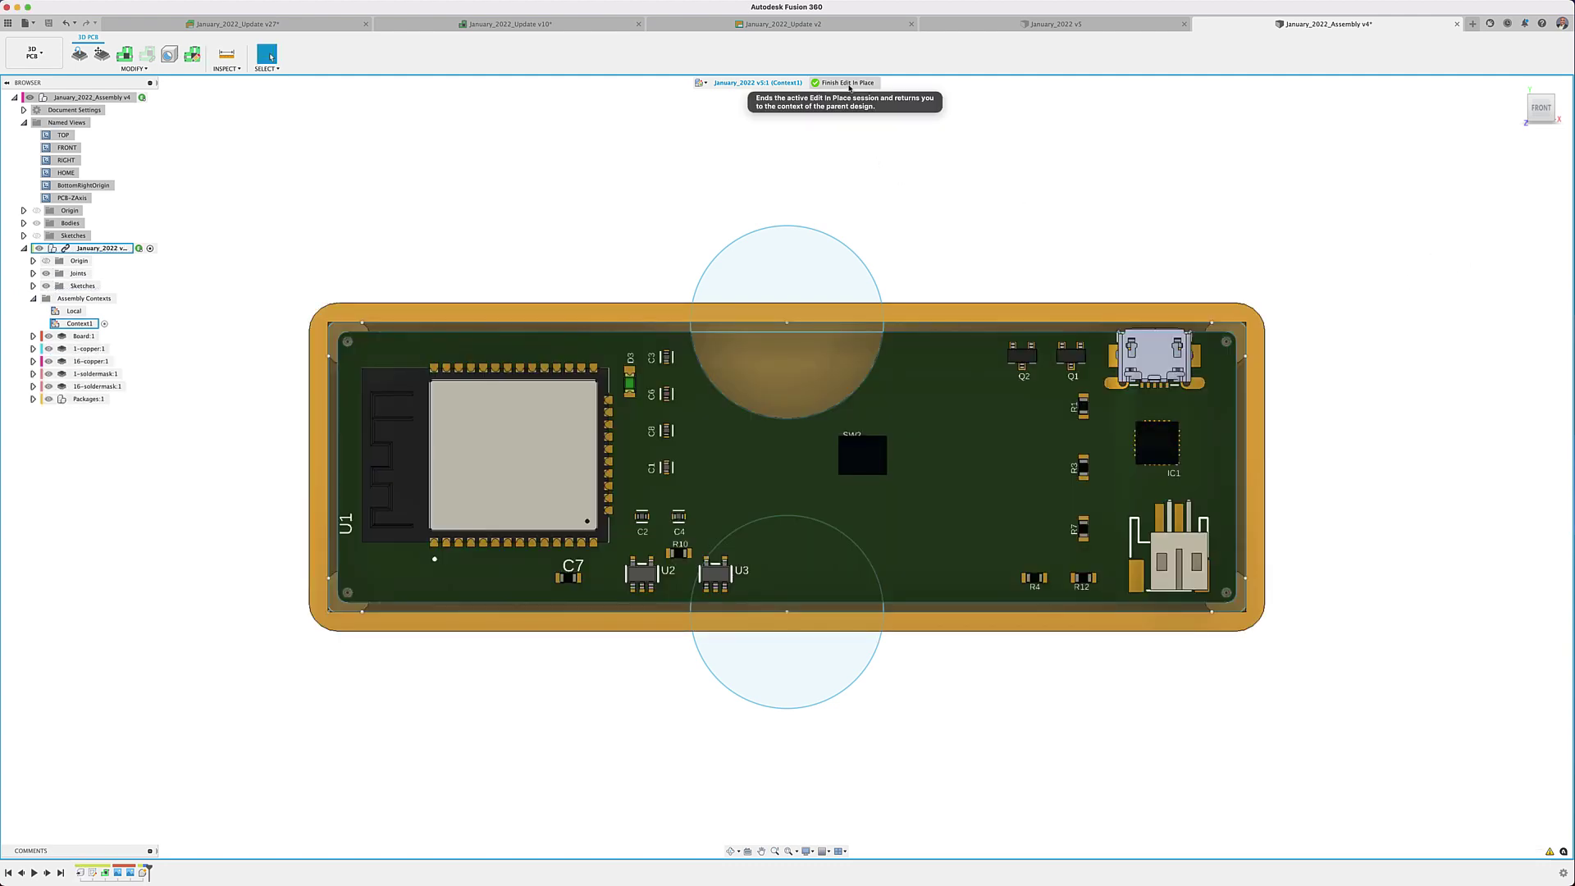
pyautogui.click(845, 83)
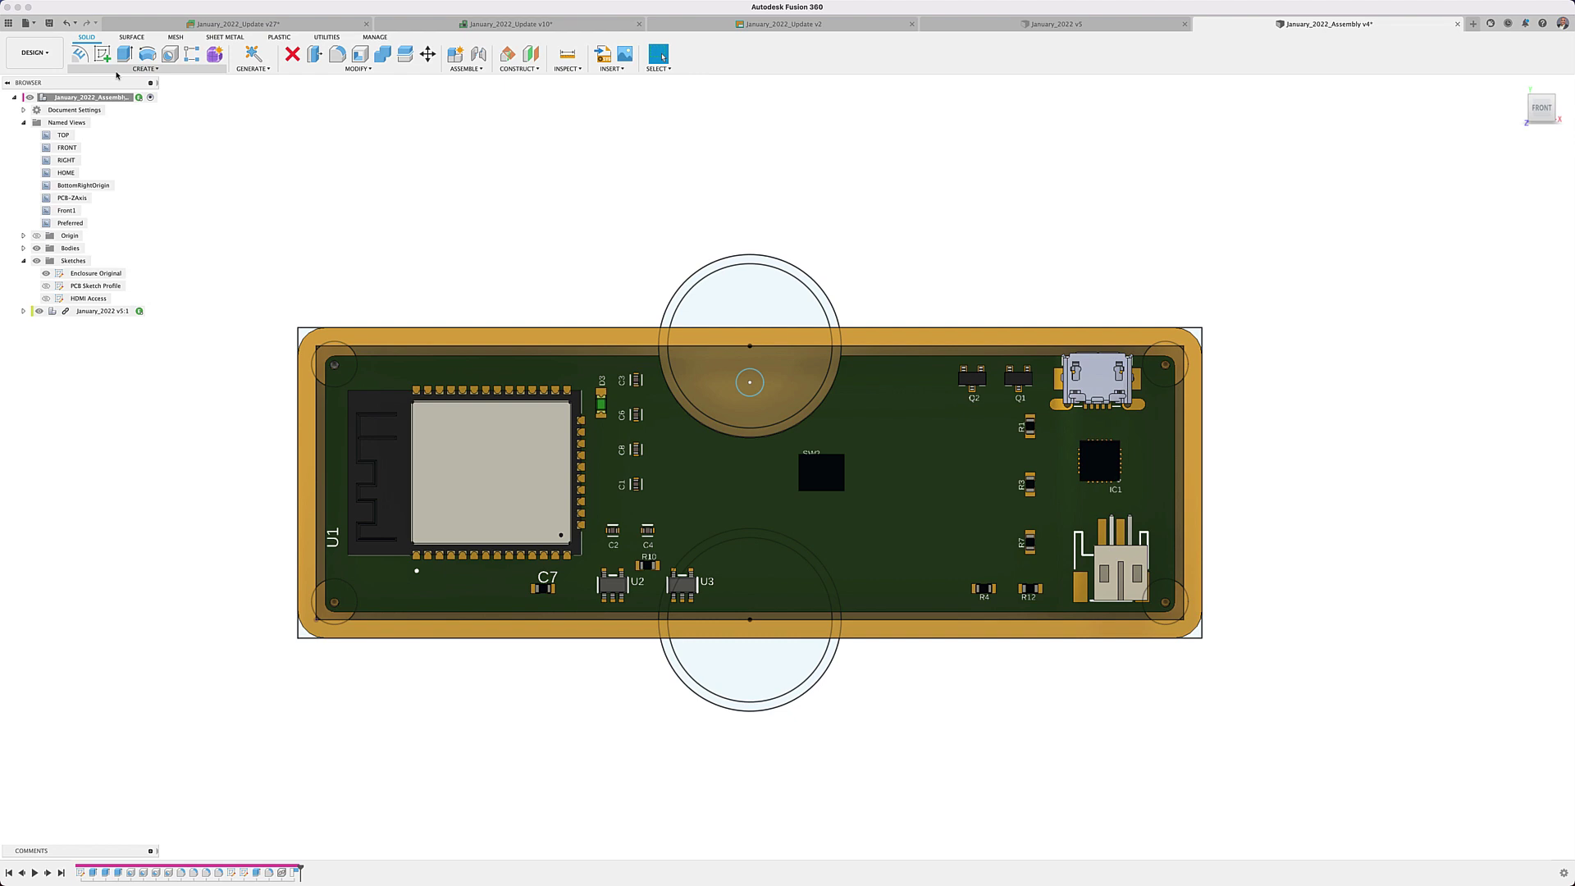
# Join-extrude the top circle region 5 mm into the enclosure, then go to the board layout.
pyautogui.press('e')
pyautogui.click(753, 390)
pyautogui.write('5')
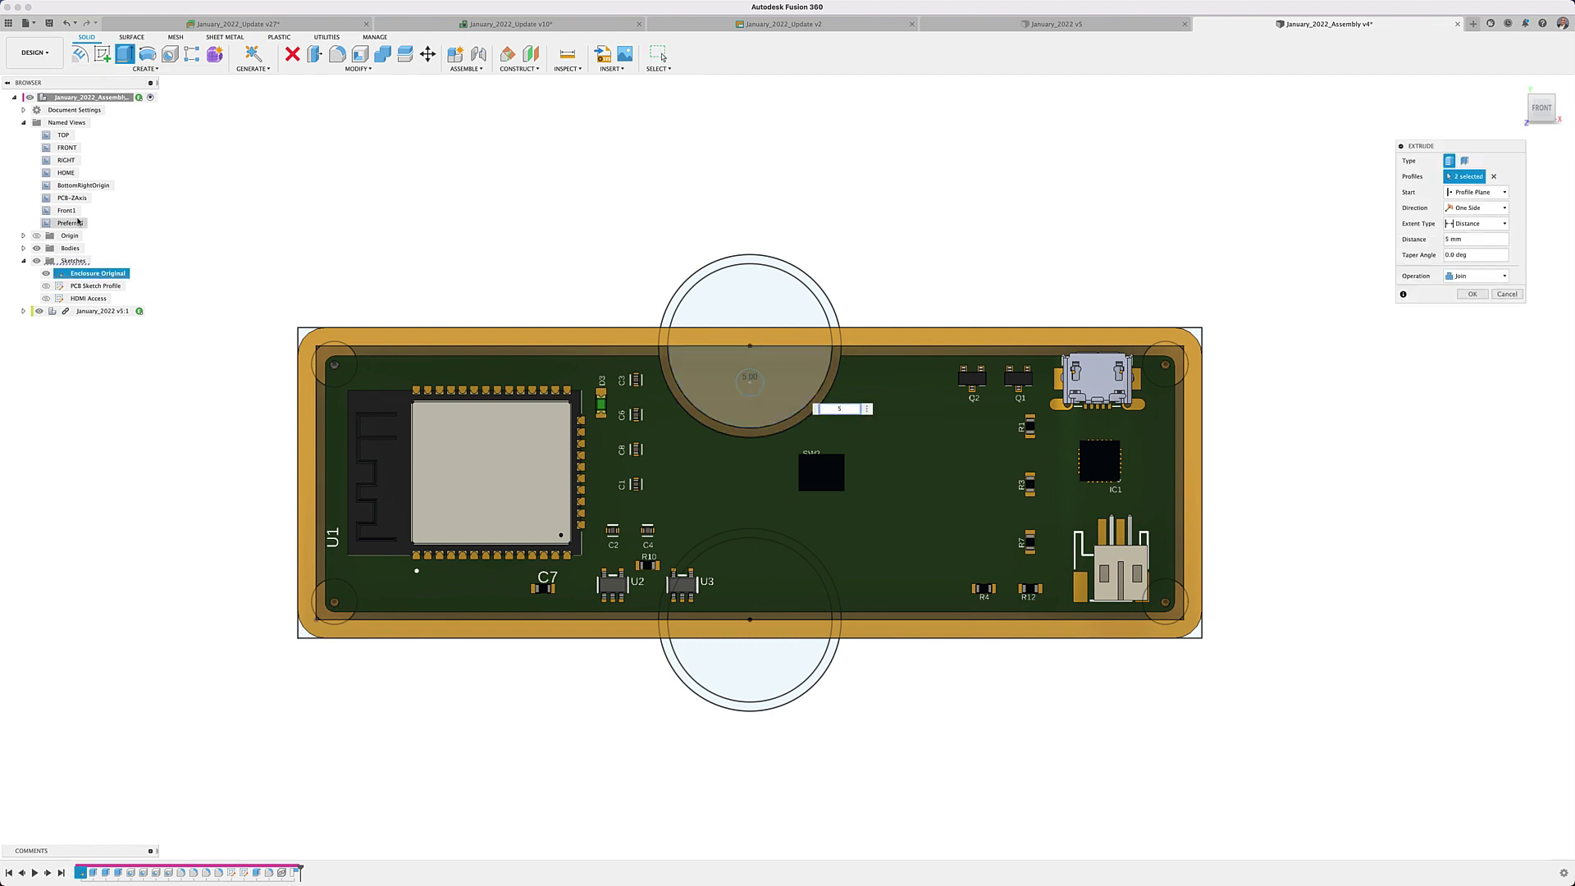
pyautogui.keyDown('shift'); pyautogui.moveTo(820, 410); pyautogui.dragTo(1151, 284, button='middle'); pyautogui.keyUp('shift')
pyautogui.press('Return')
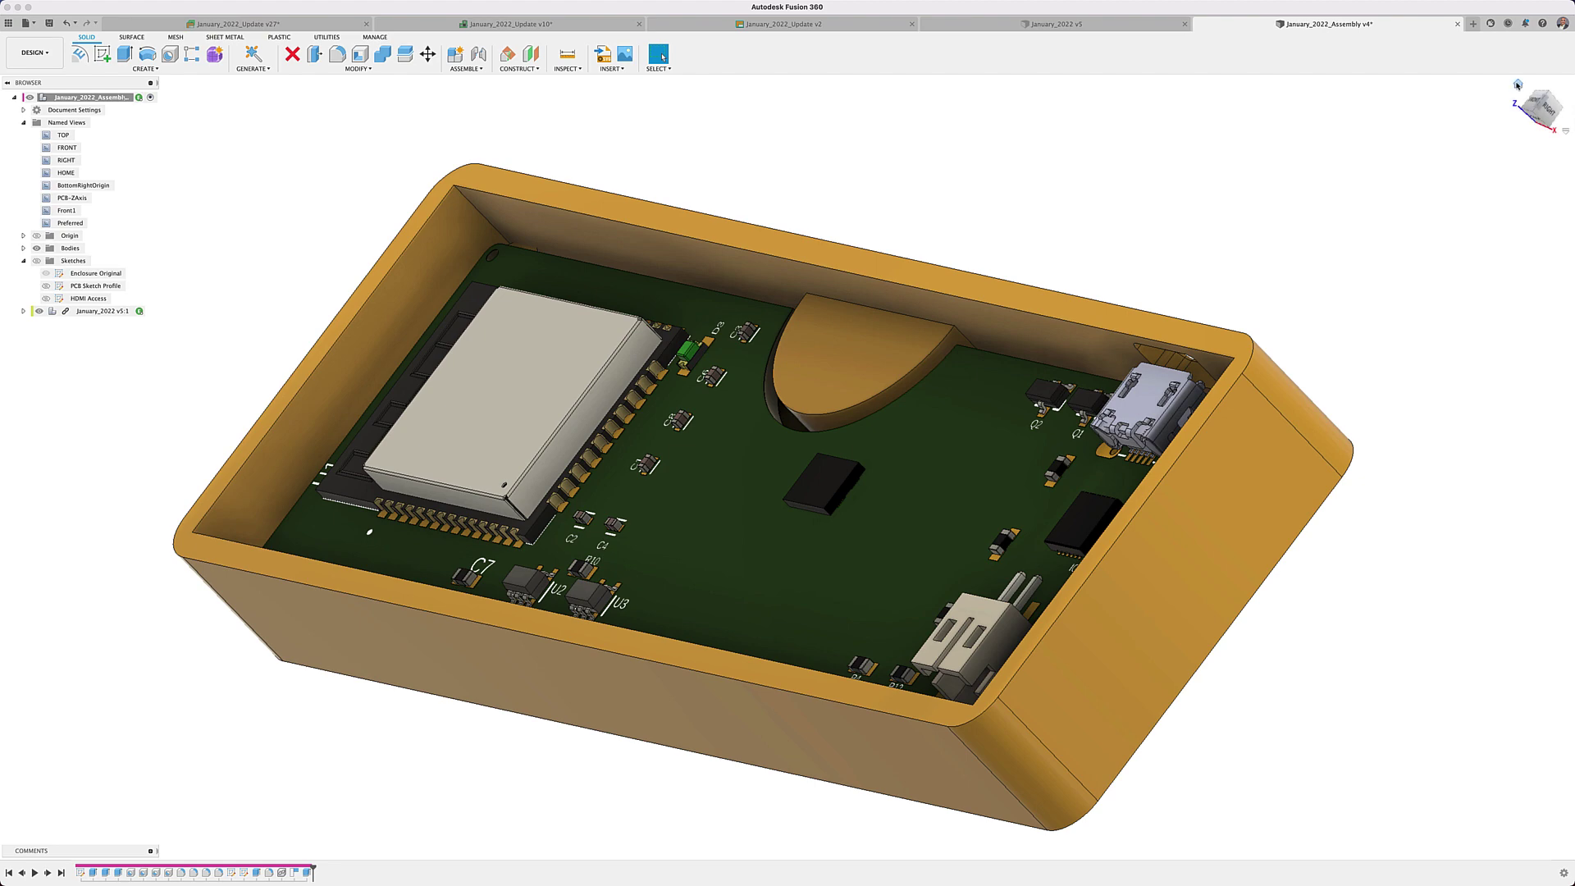
pyautogui.click(1517, 85)
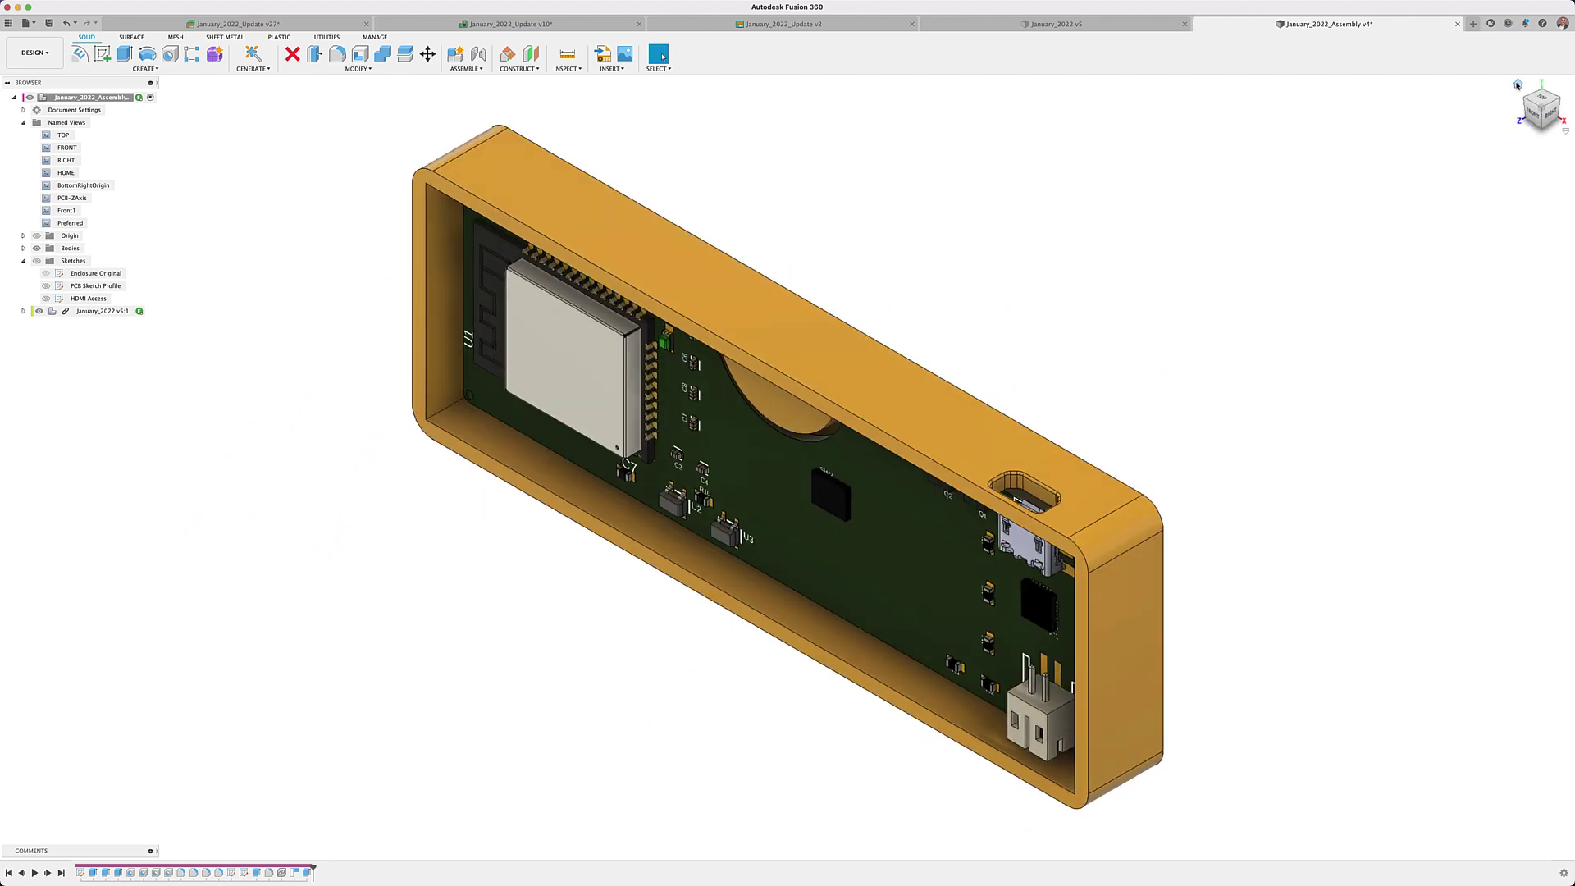
pyautogui.click(551, 27)
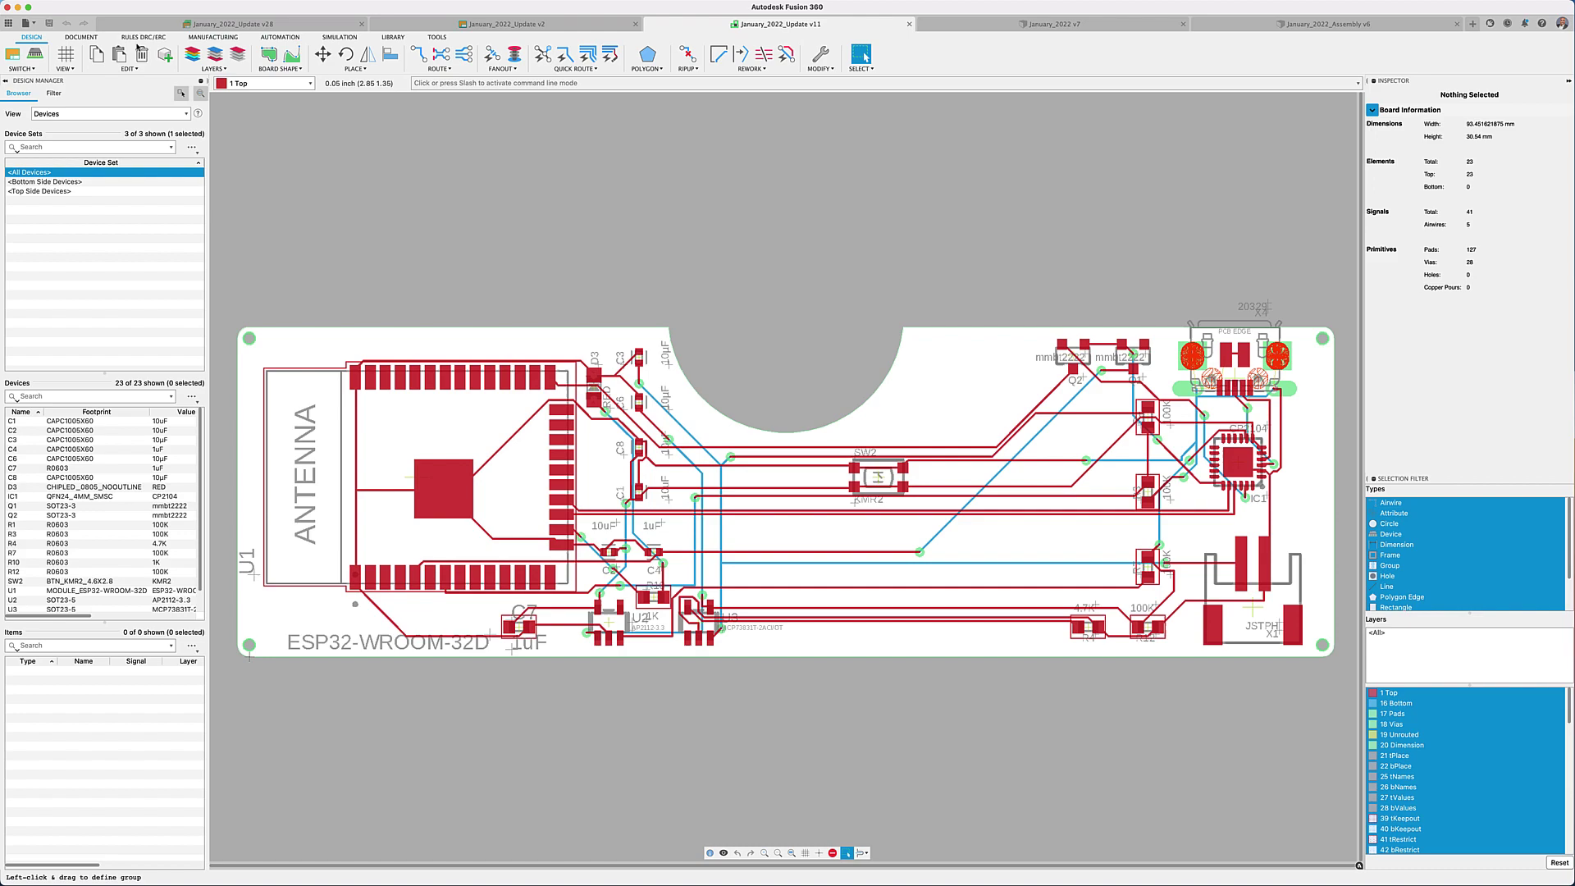
# Push the notched board to a 3D PCB with canvases and switch back to the 2D board.
pyautogui.click(31, 55)
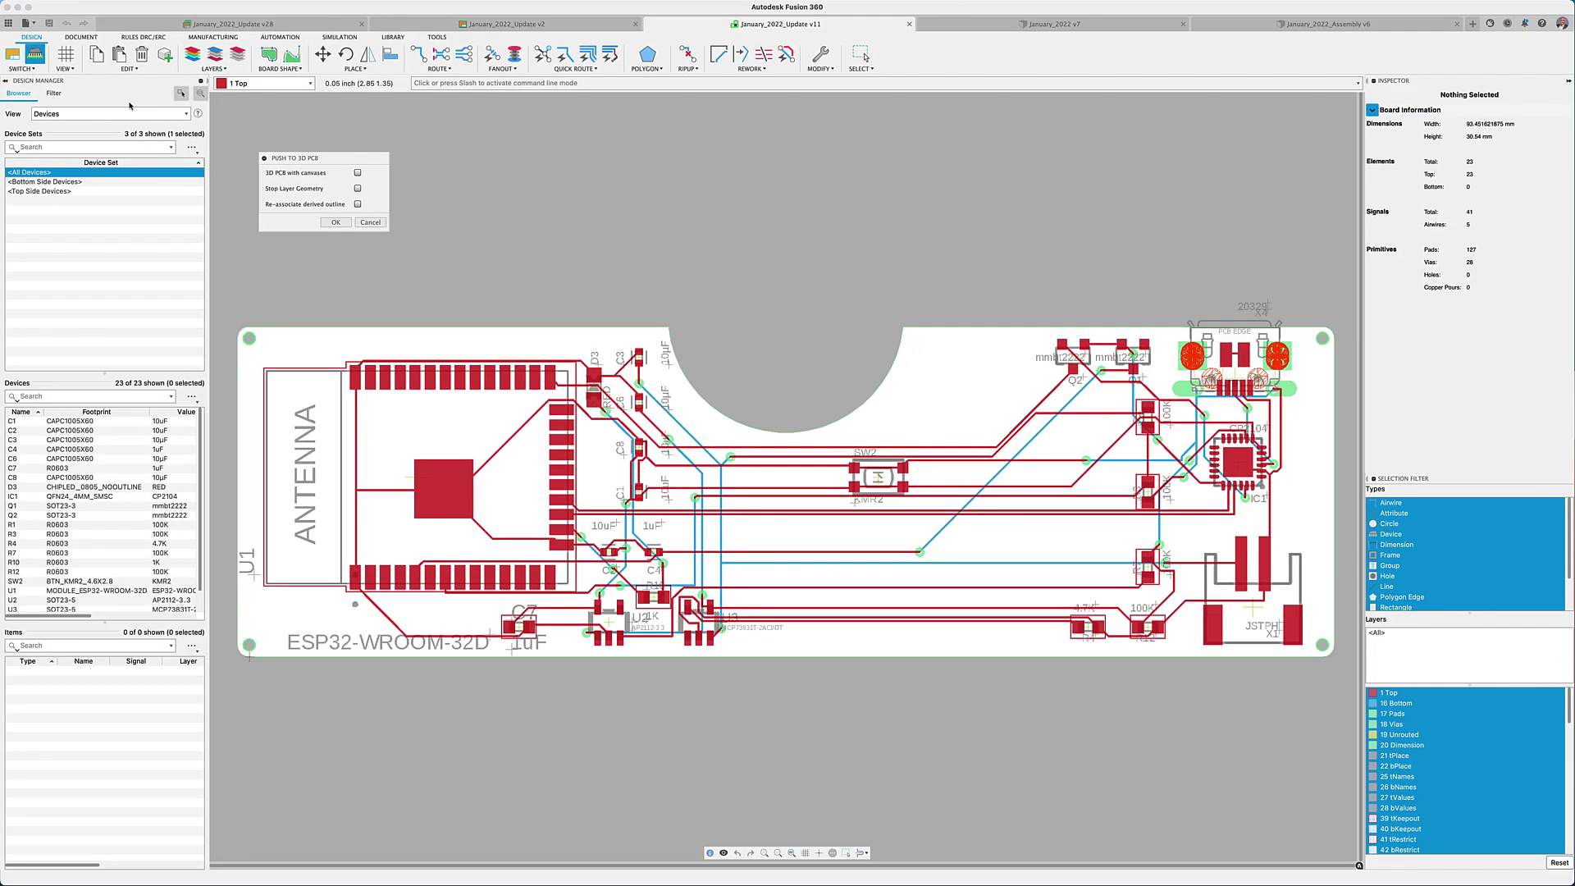
pyautogui.click(358, 174)
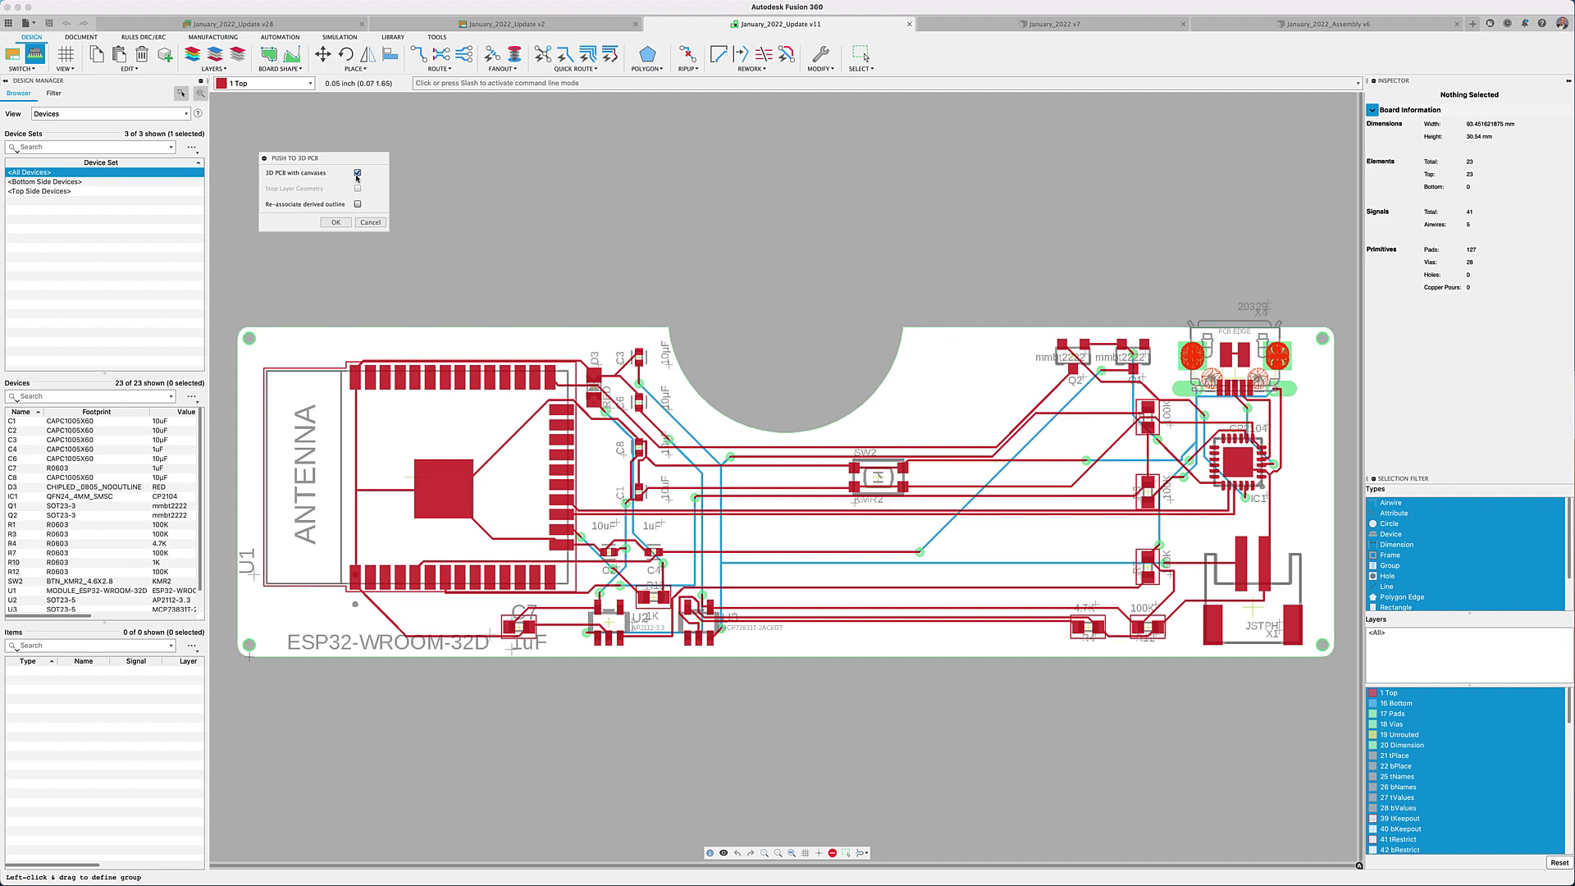
pyautogui.click(336, 223)
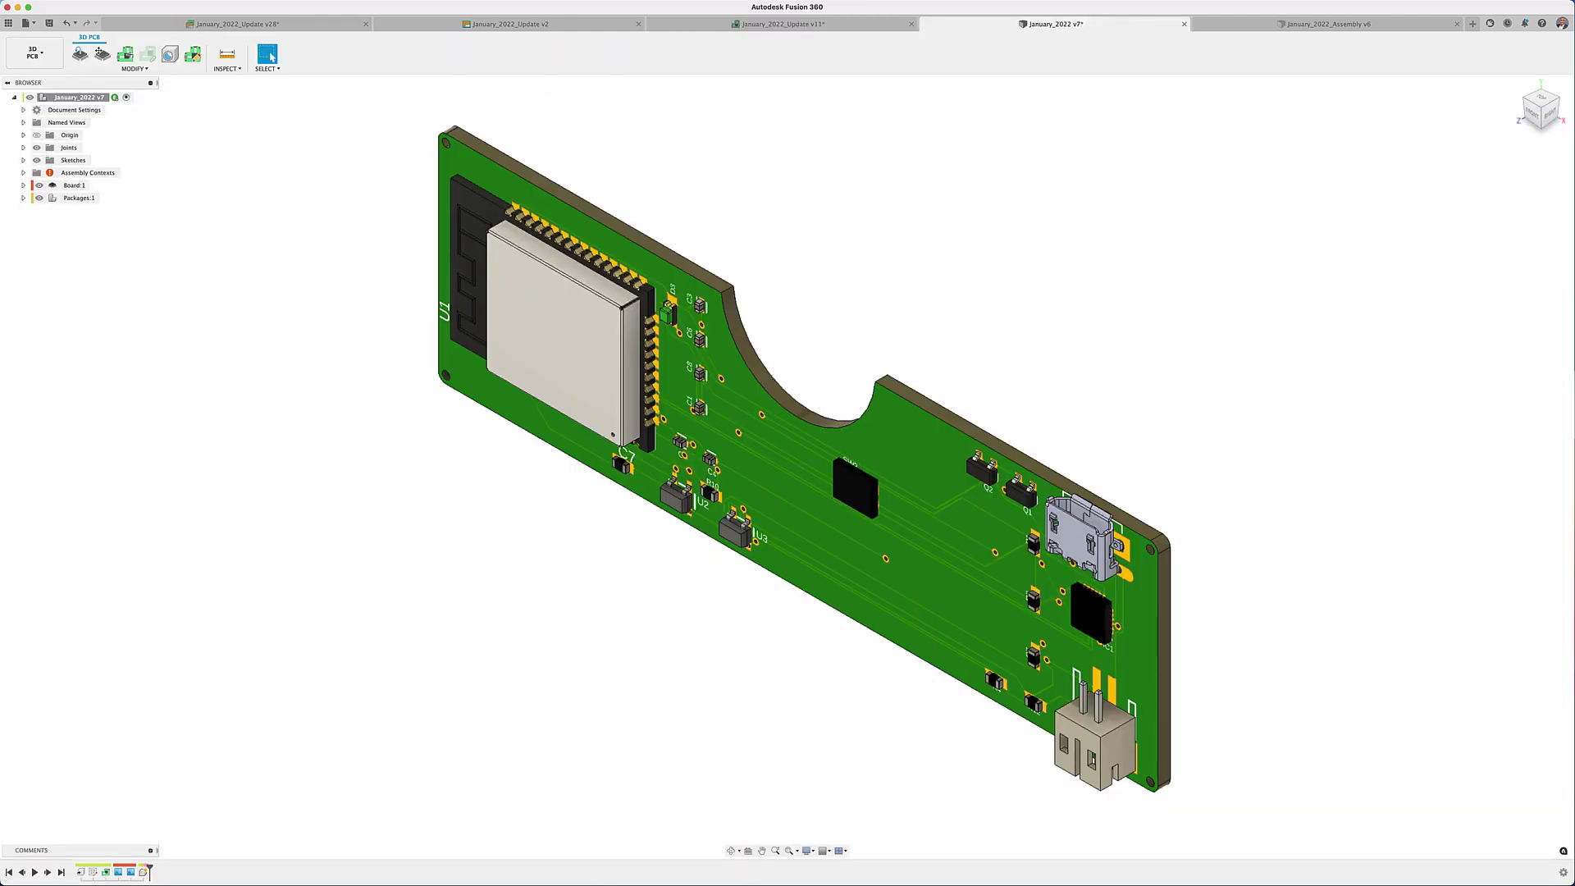
pyautogui.click(124, 54)
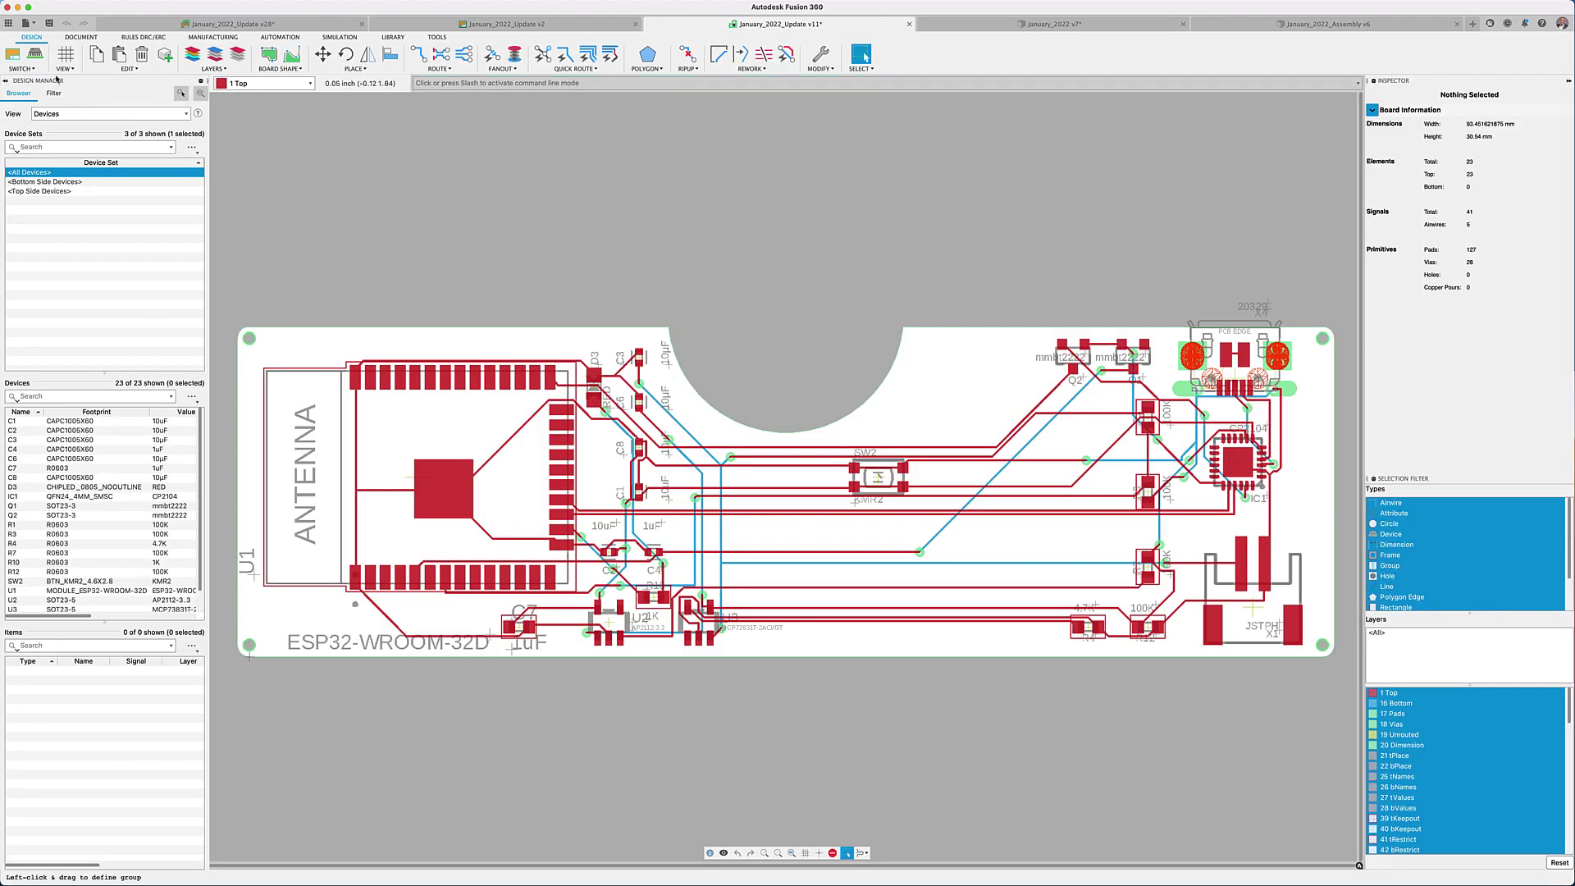
# Push the board to 3D PCB with canvases unchecked and inspect the resulting 3D board.
pyautogui.click(35, 54)
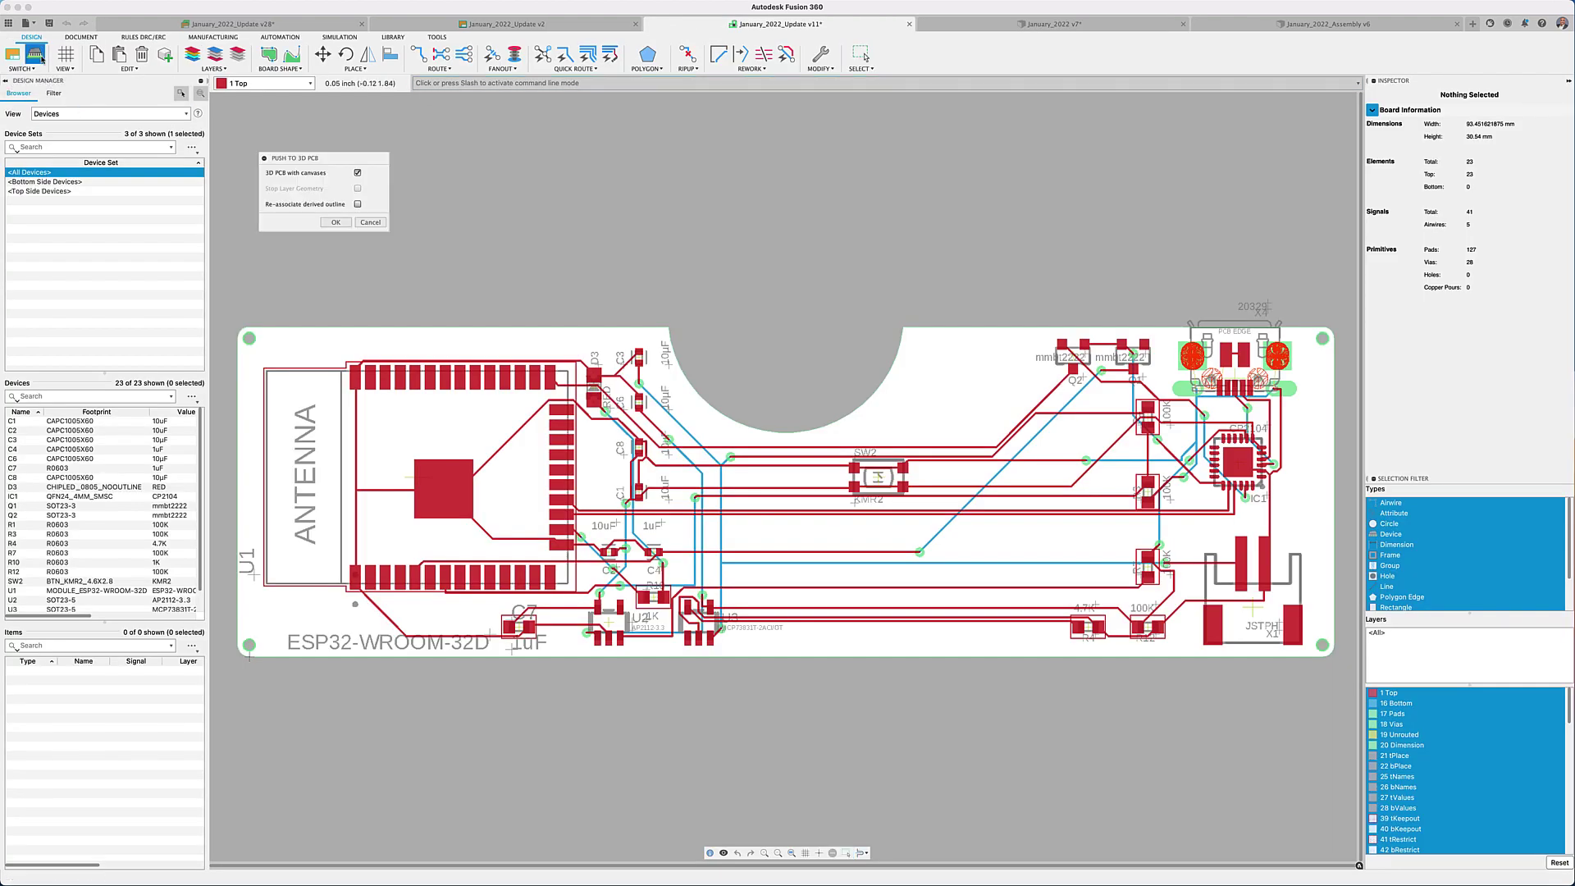
pyautogui.click(347, 222)
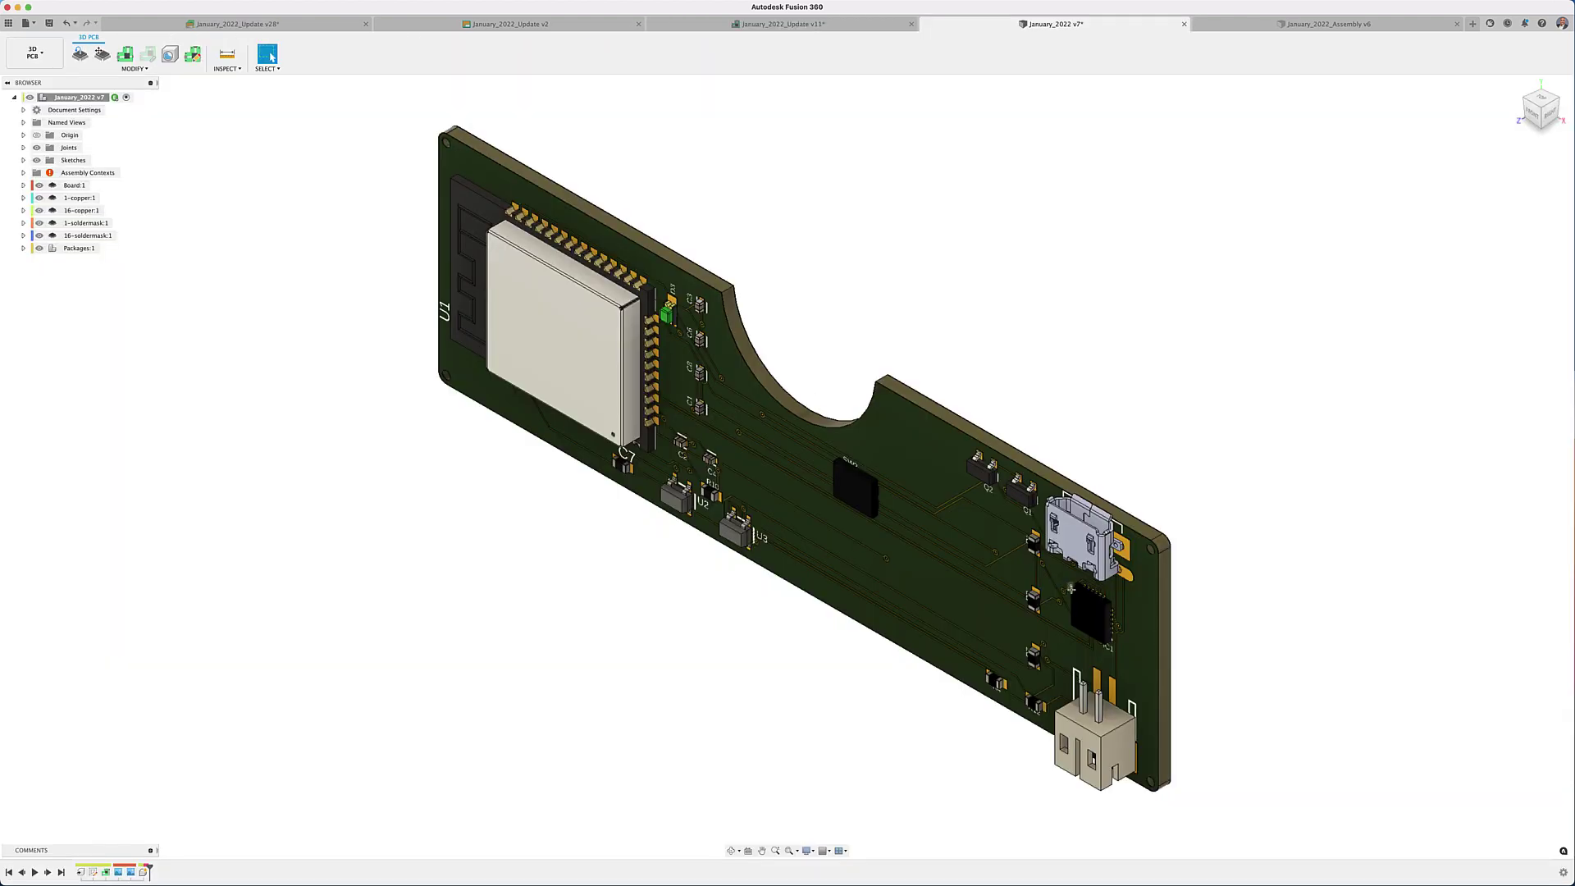
pyautogui.scroll(10, 1072, 590)
pyautogui.scroll(3, 1072, 590)
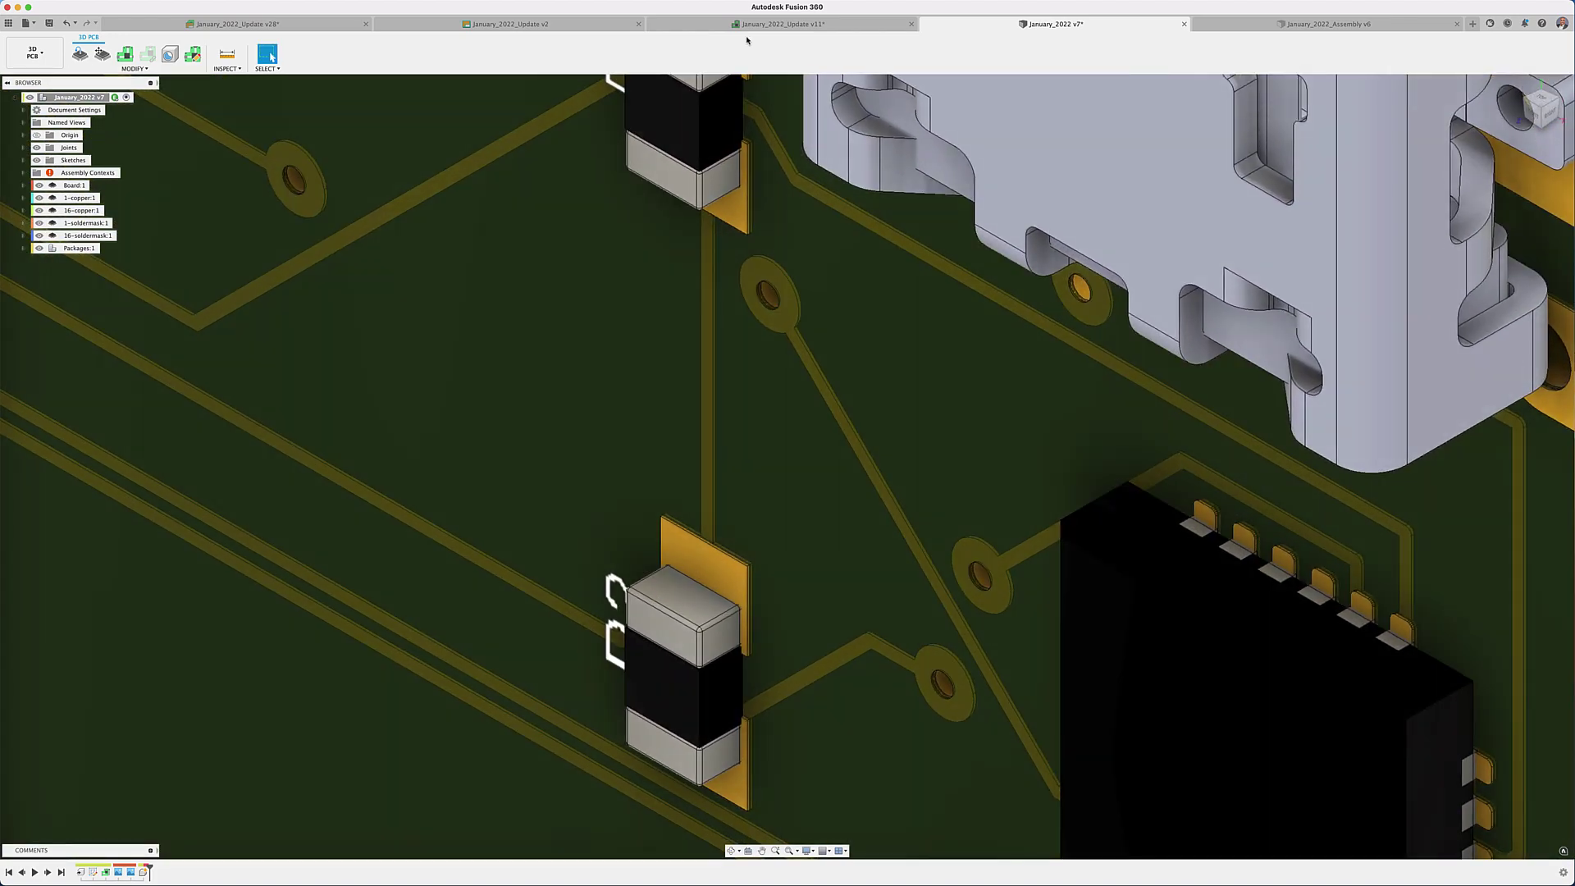
# Push the board to 3D PCB again, then switch to the January_2022_Update v2 schematic.
pyautogui.click(748, 24)
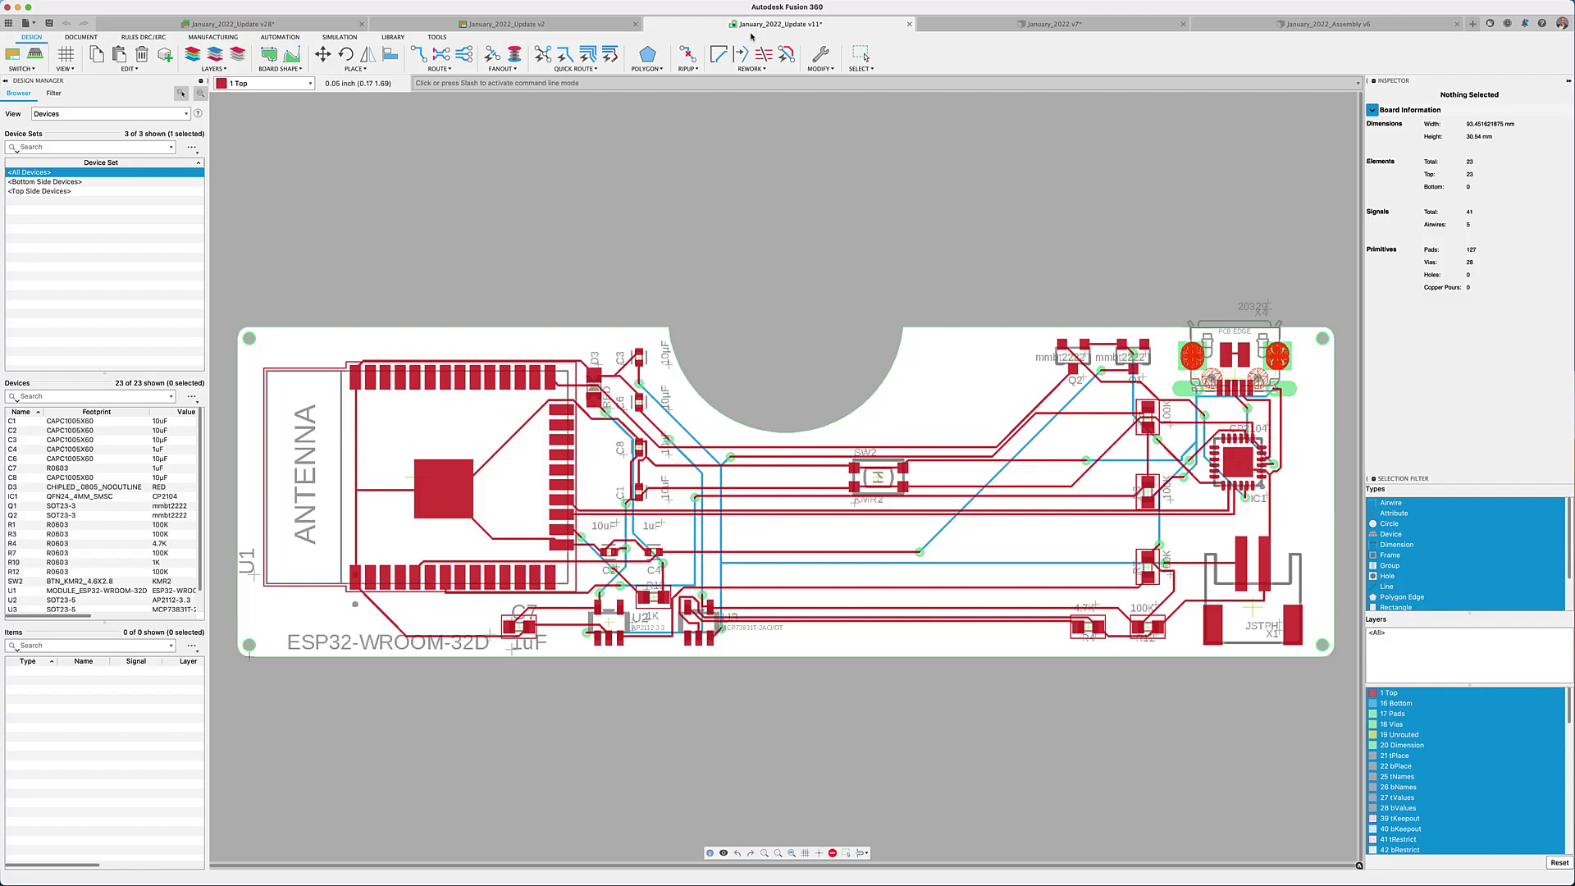
pyautogui.click(35, 55)
pyautogui.click(335, 222)
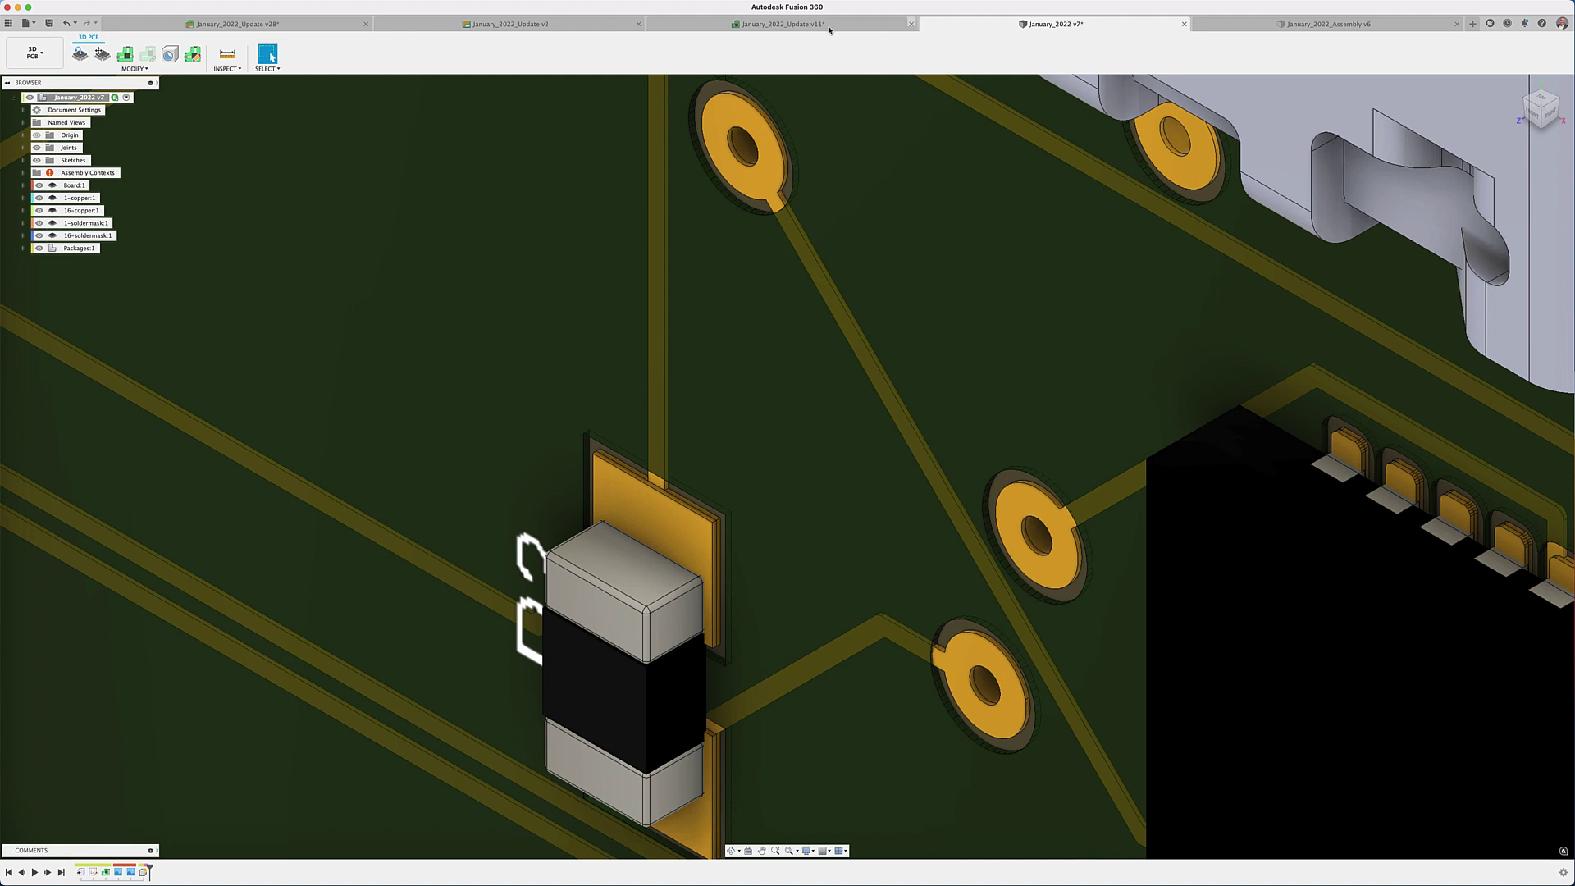
pyautogui.click(567, 30)
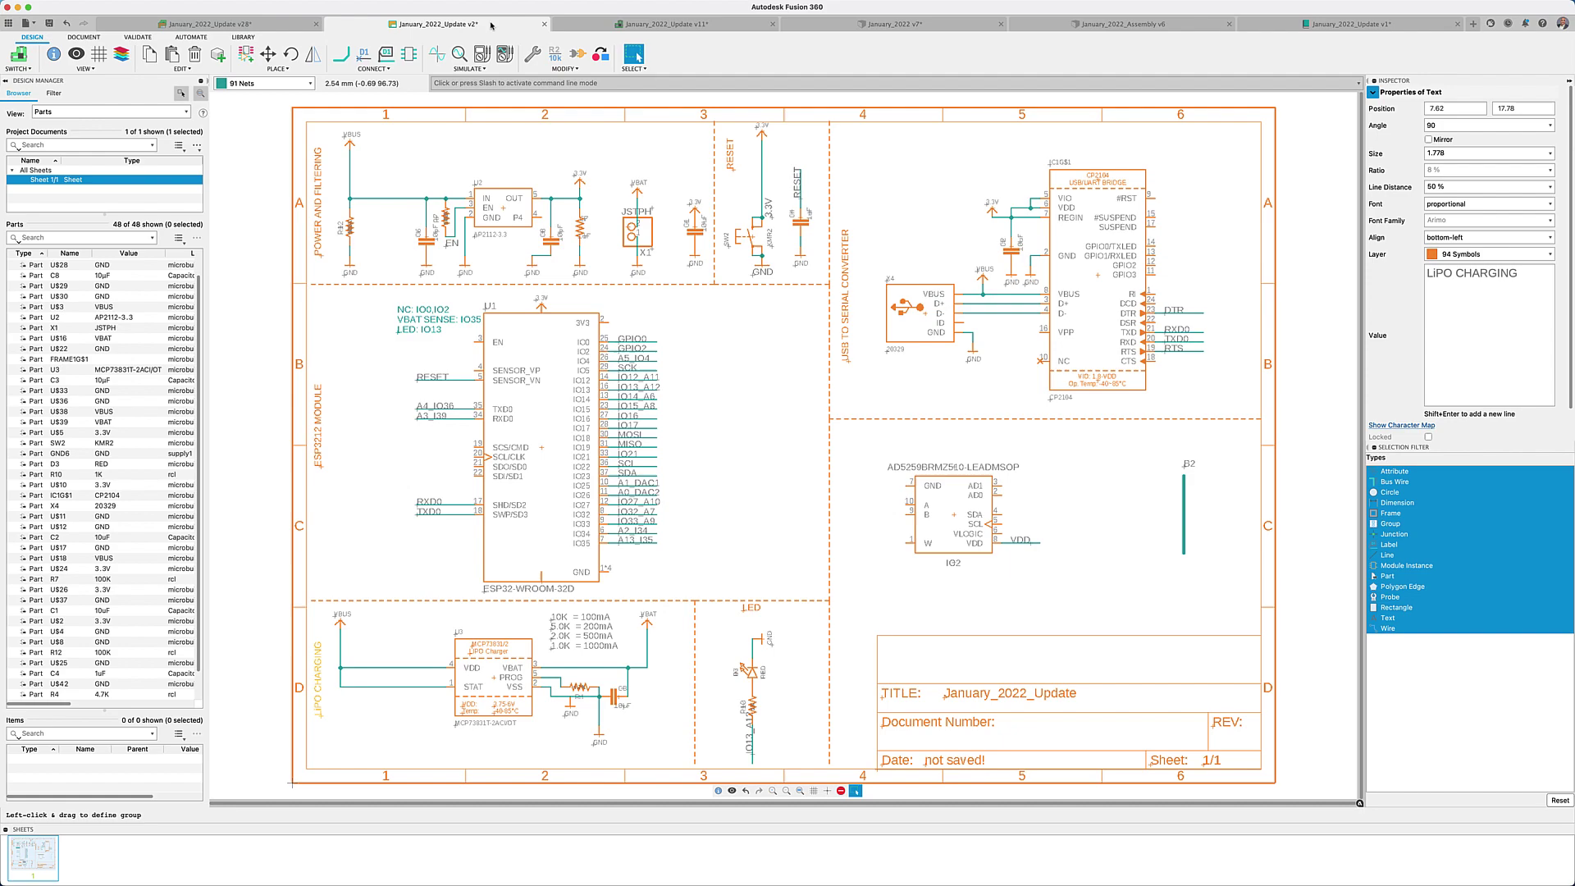
# Export the schematic's 7 libraries as one merged library containing only footprints used in the design.
pyautogui.click(243, 37)
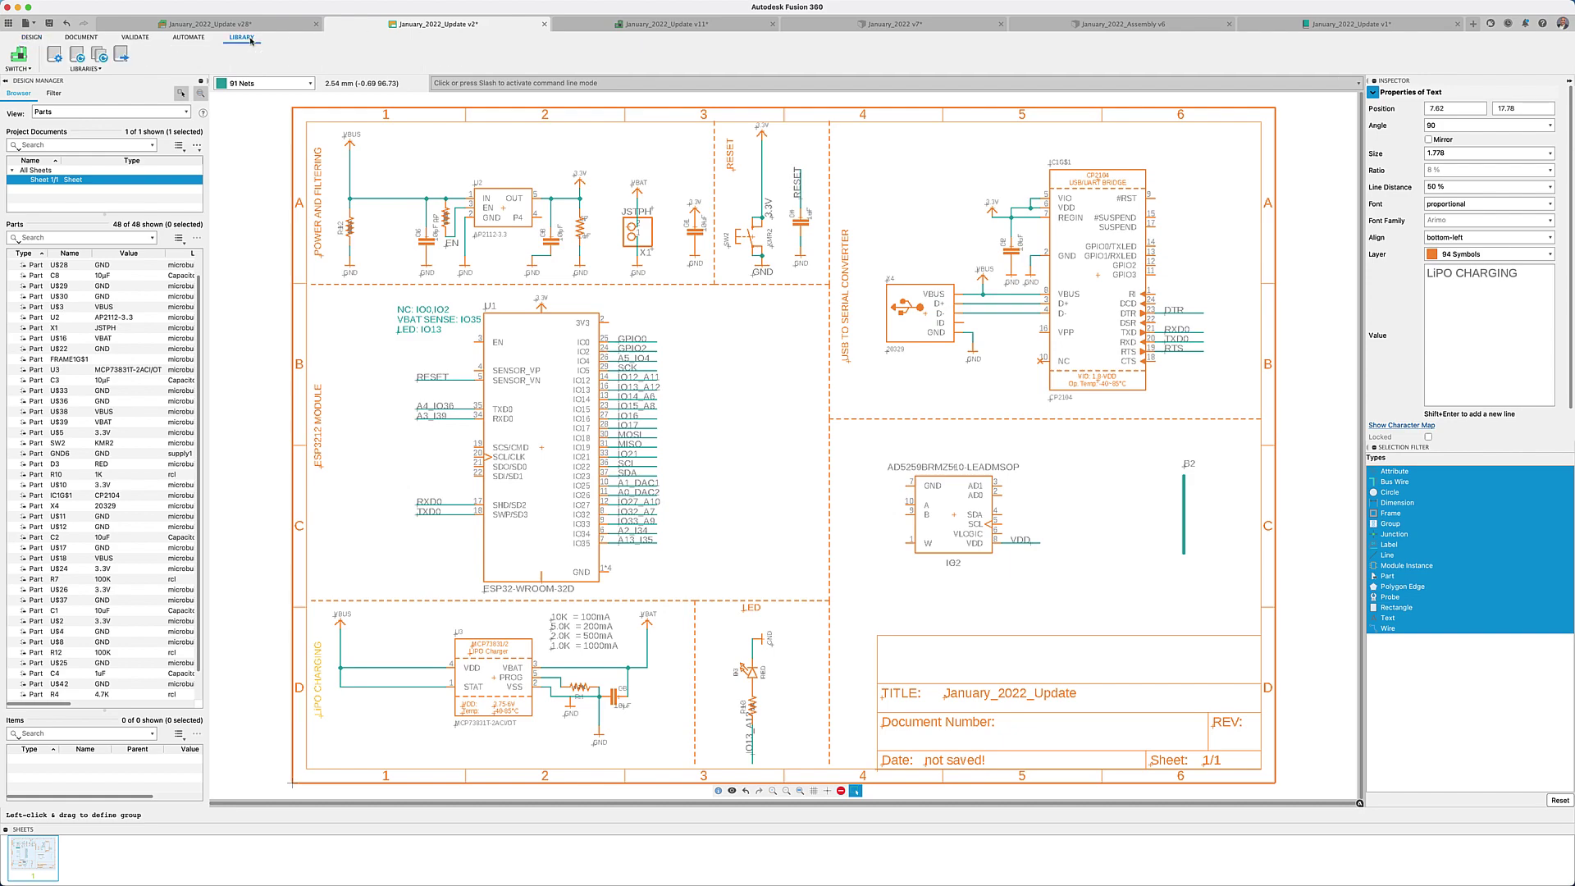
pyautogui.click(84, 66)
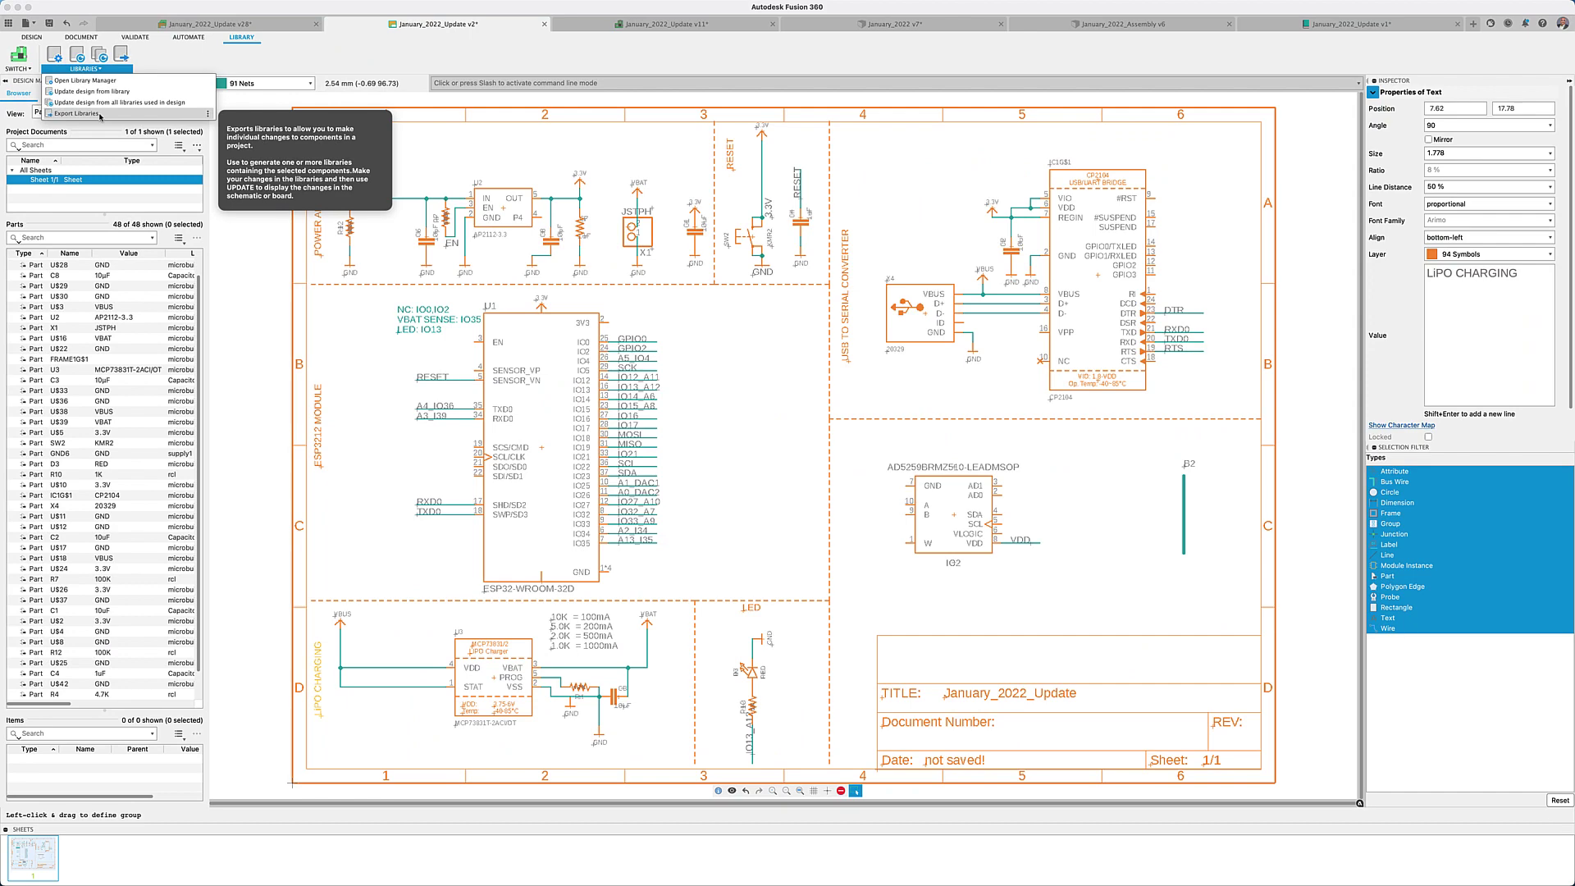
pyautogui.click(101, 115)
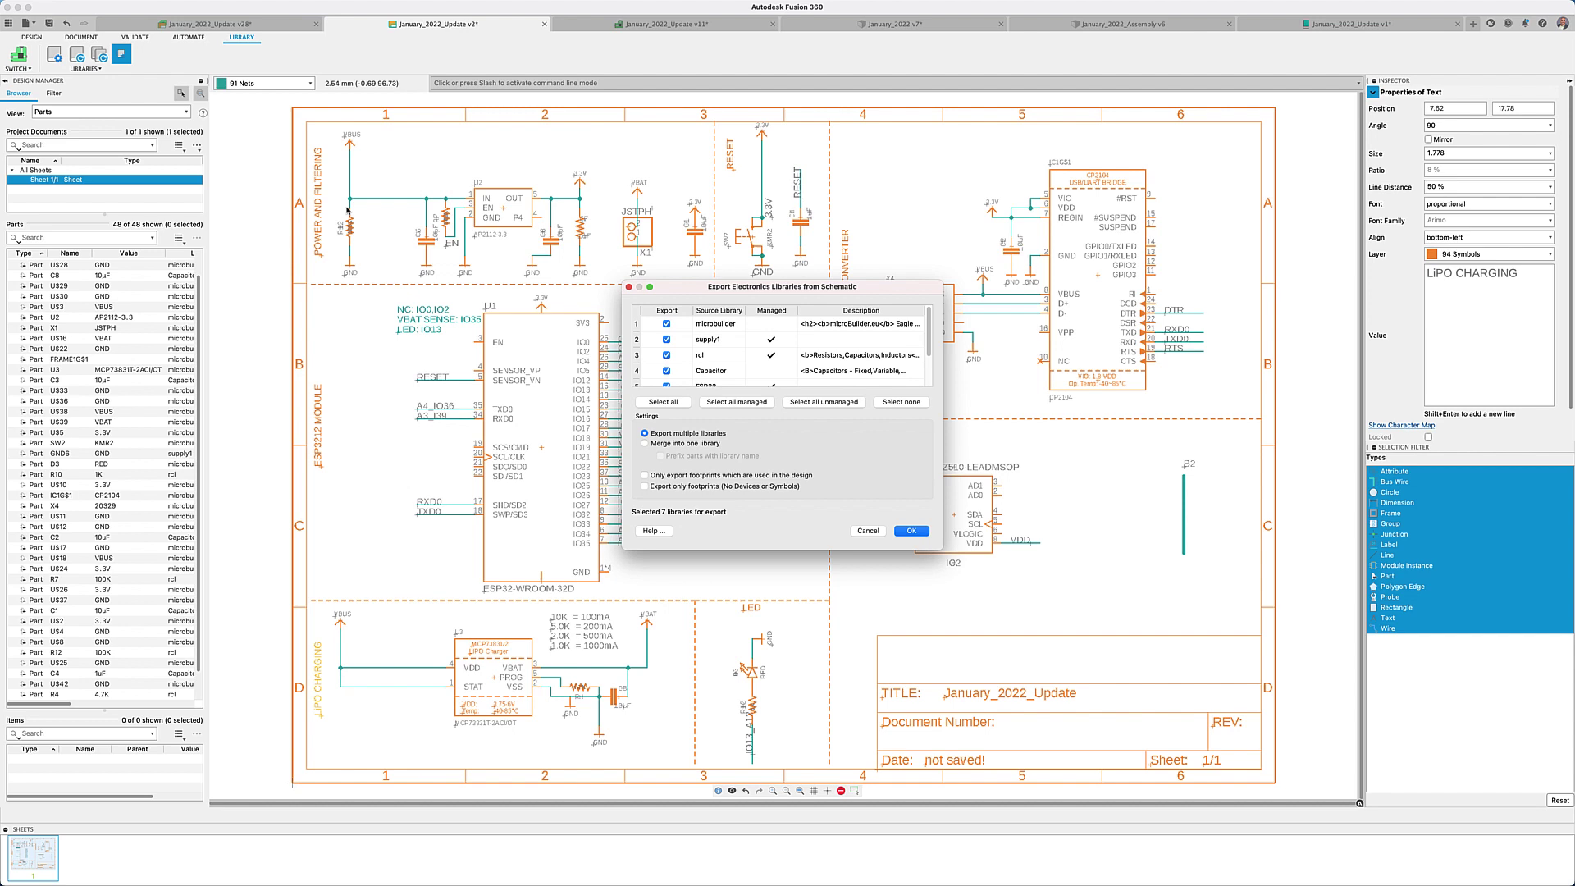
pyautogui.scroll(-3, 894, 344)
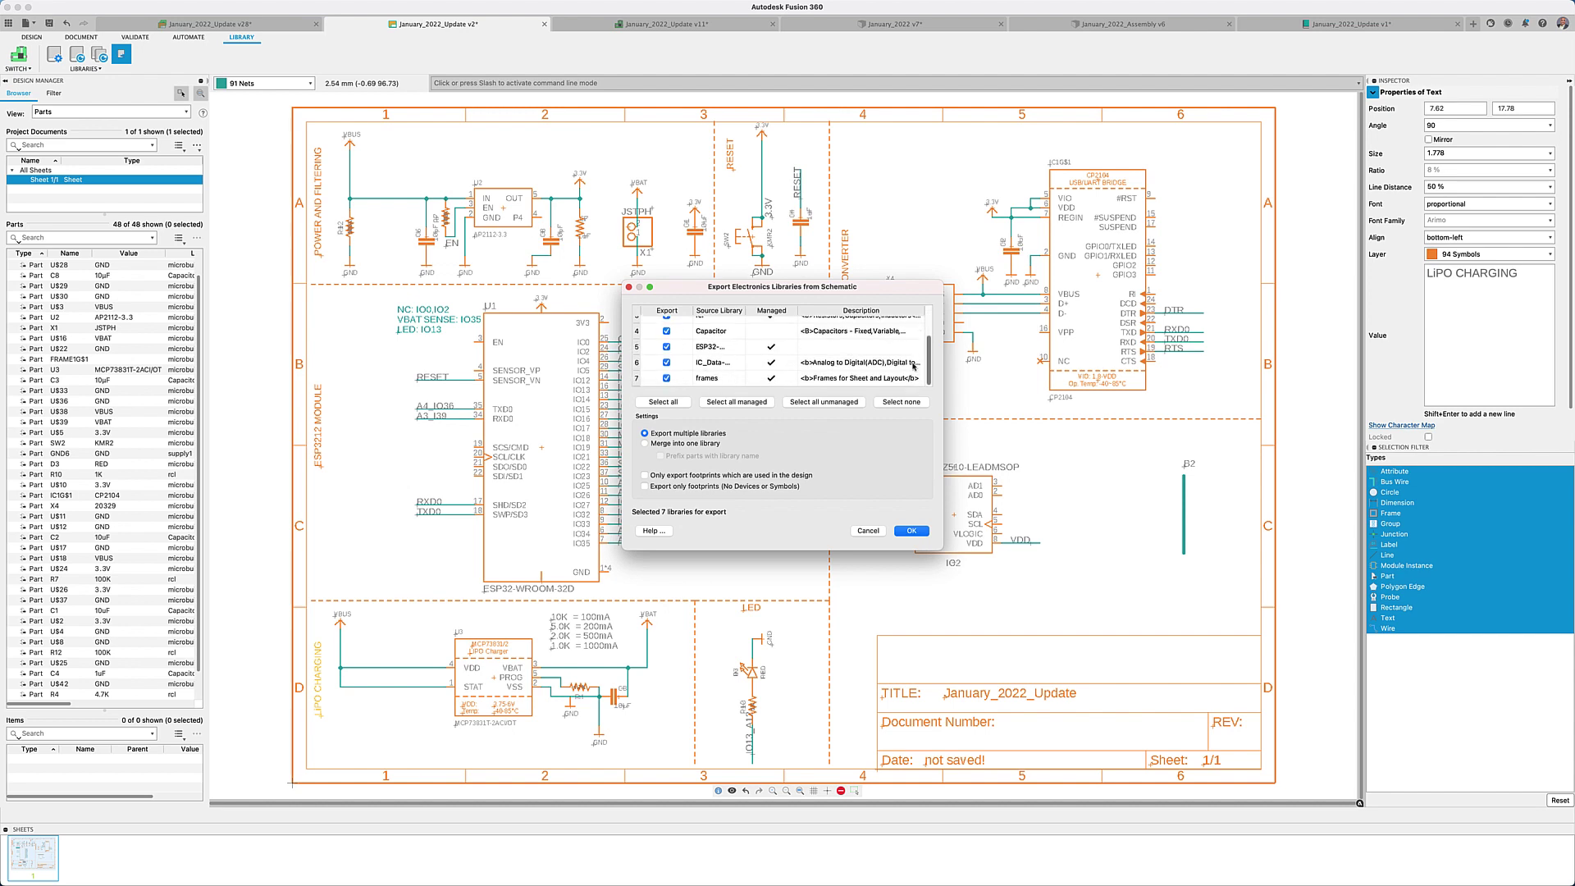
pyautogui.click(666, 444)
pyautogui.click(645, 476)
pyautogui.click(903, 531)
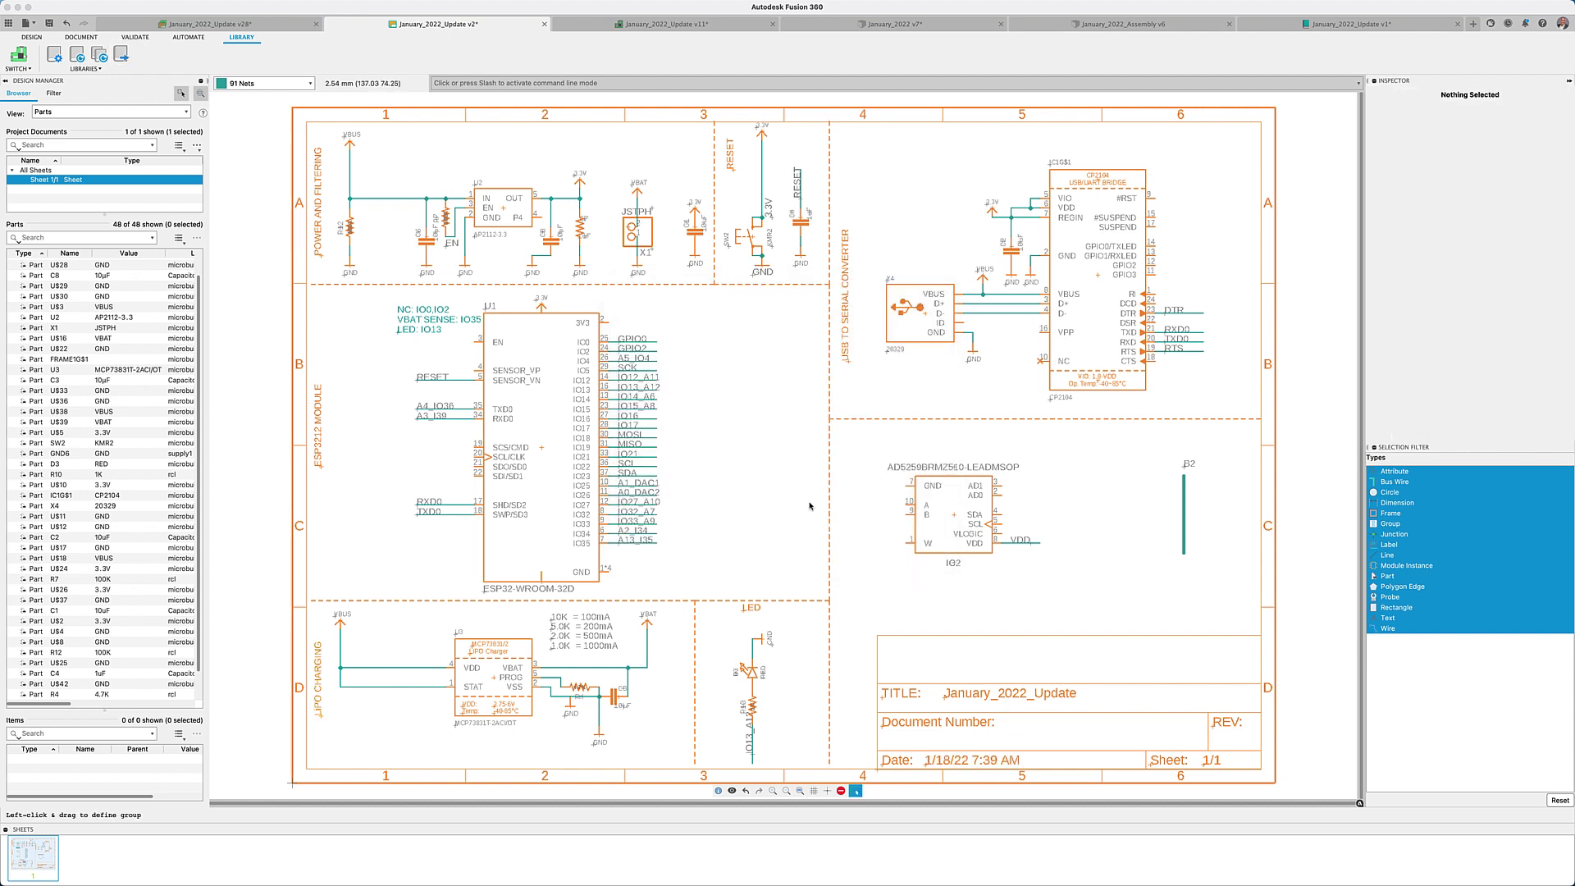
# Open the exported January_2022_Update v2 library and the LED's CHIPLED_0805_NOOUTLINE footprint.
pyautogui.click(13, 26)
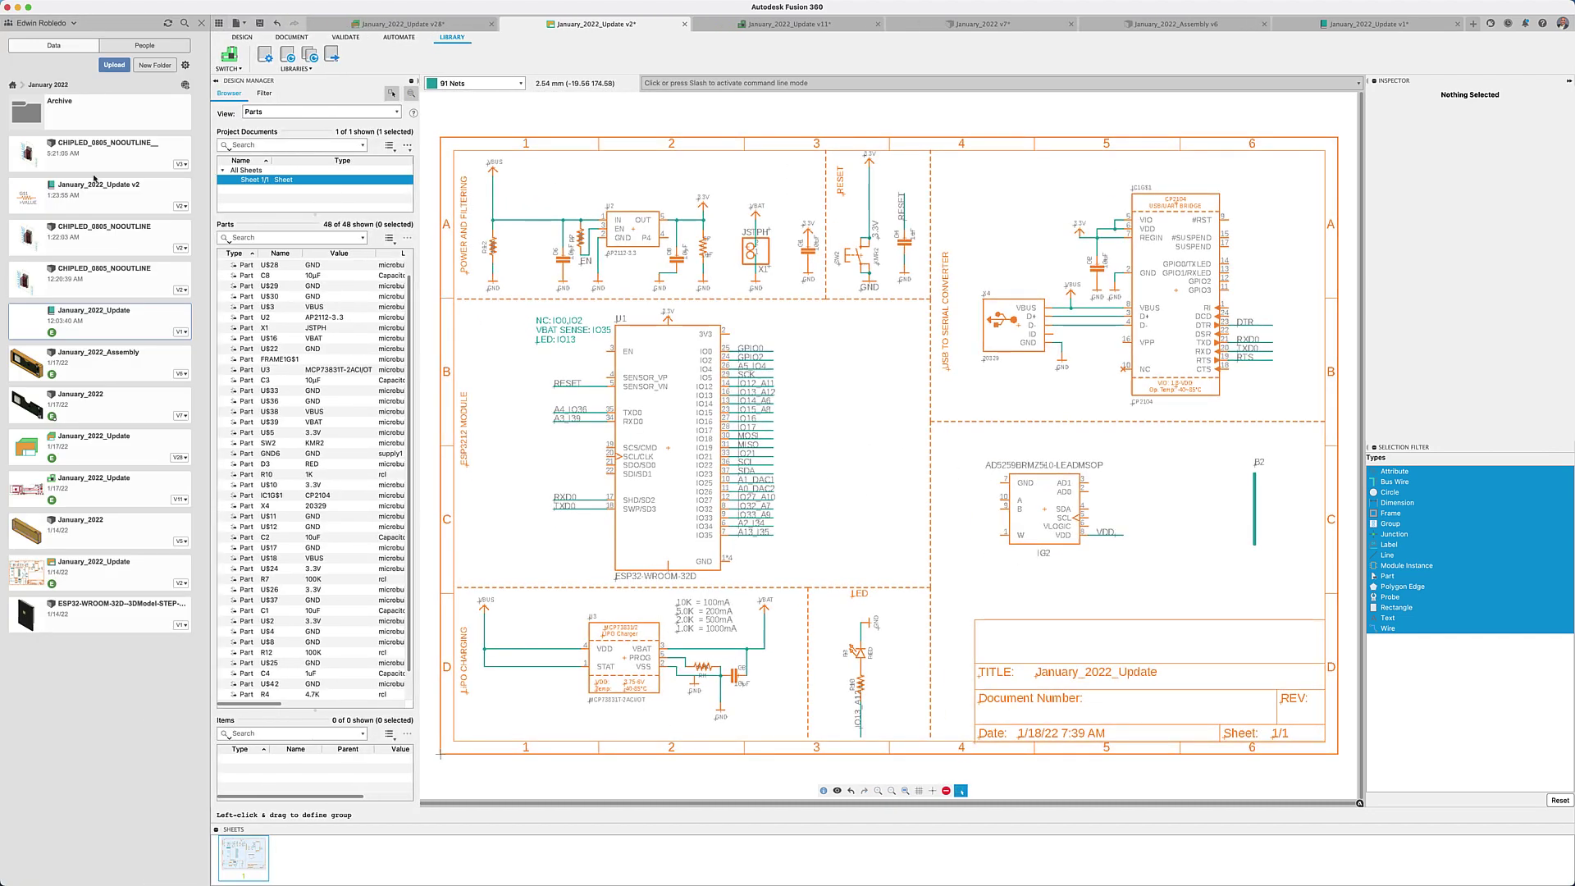
pyautogui.doubleClick(94, 182)
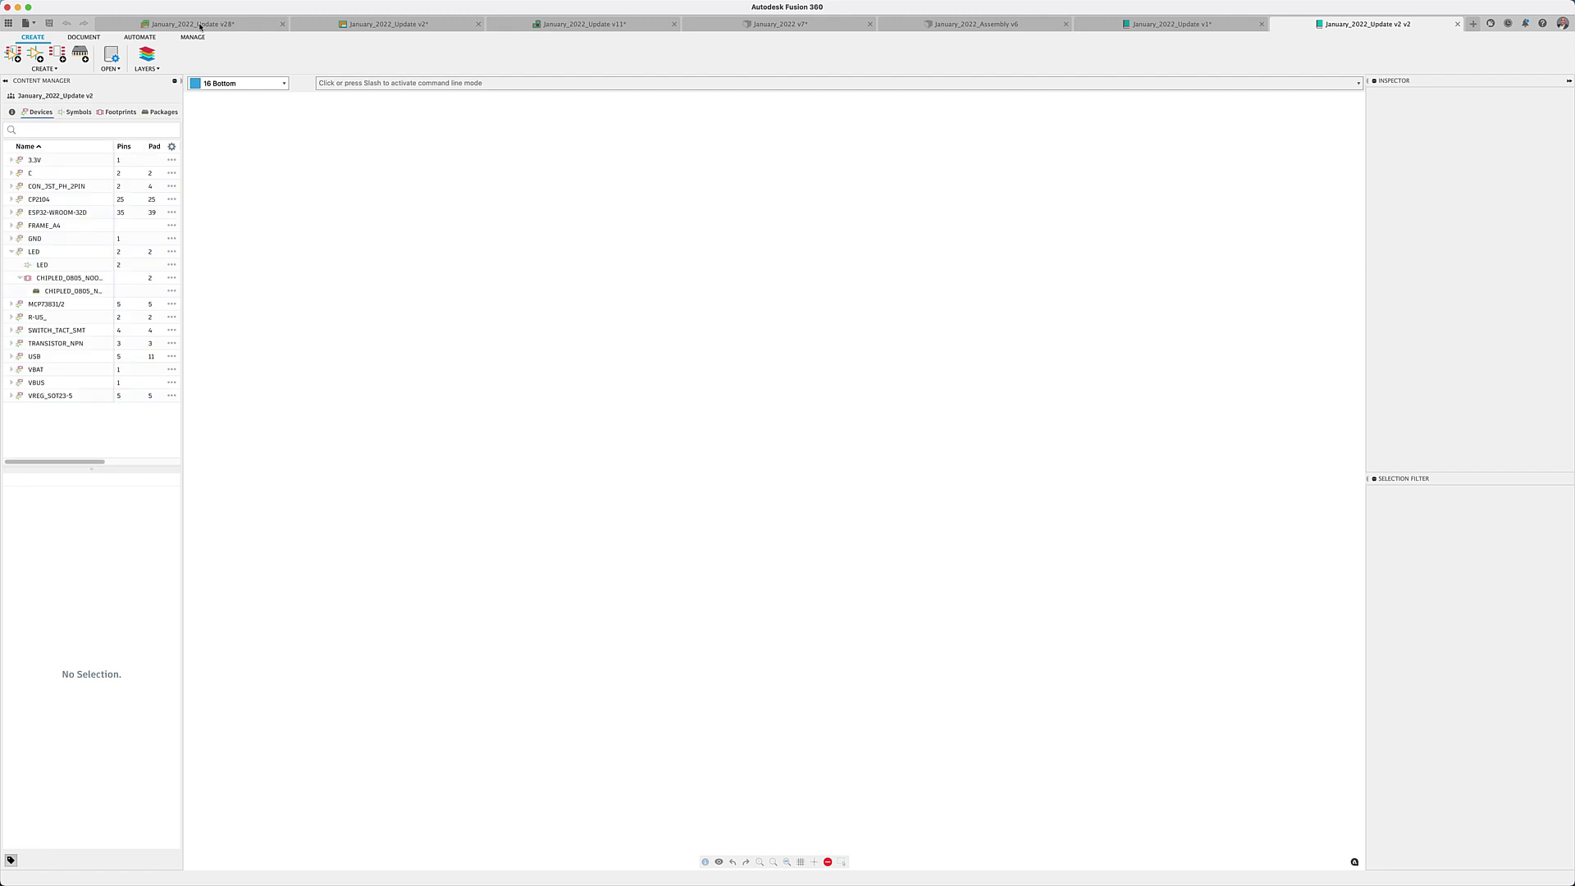
pyautogui.doubleClick(121, 278)
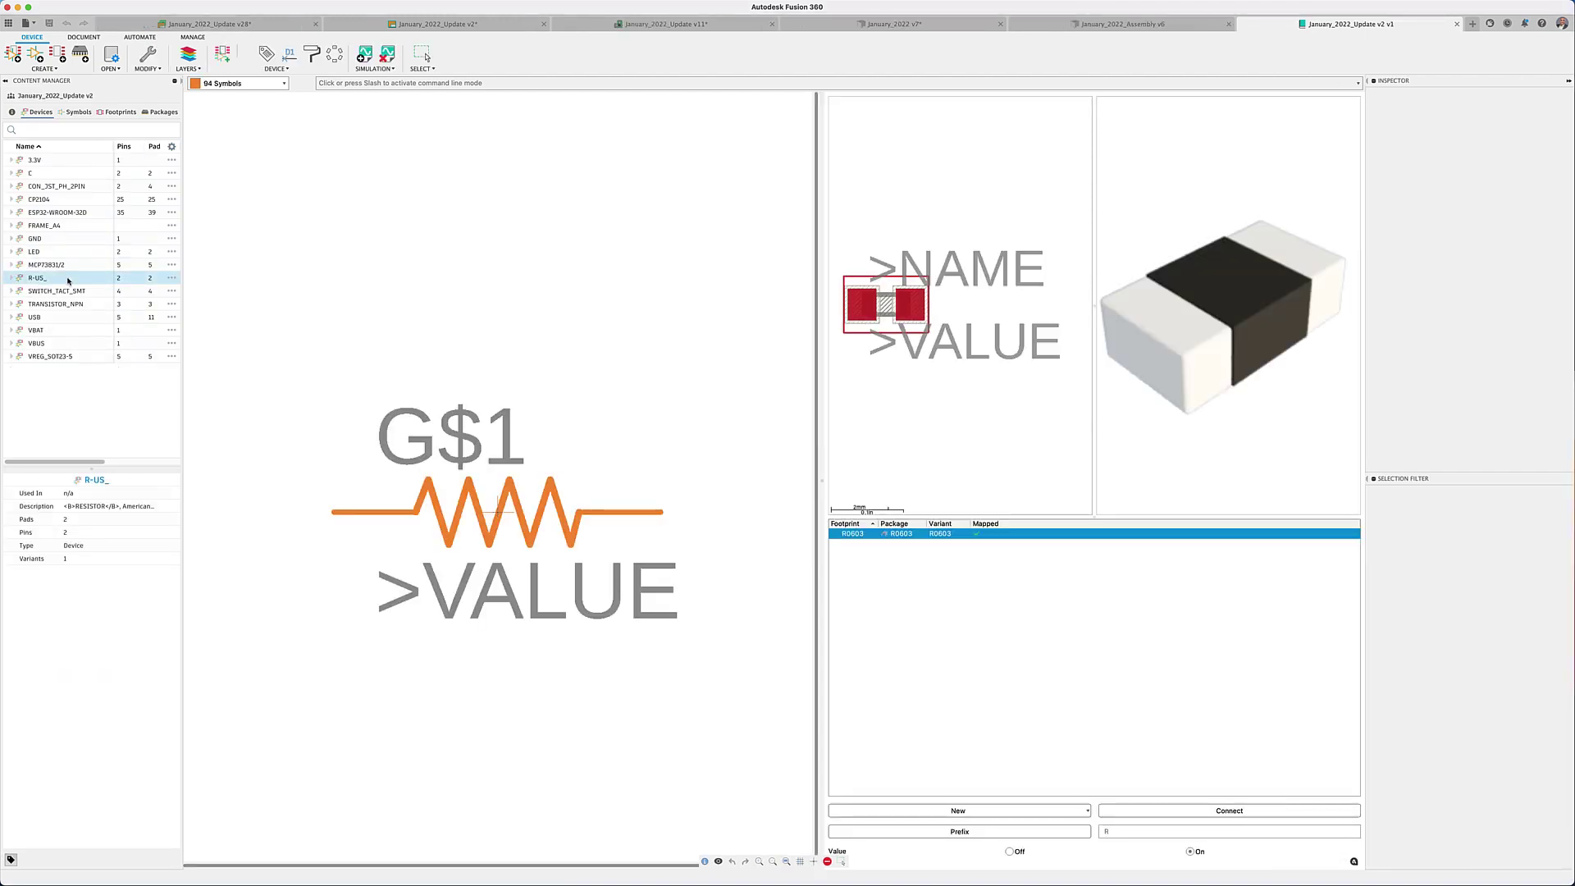
pyautogui.doubleClick(35, 252)
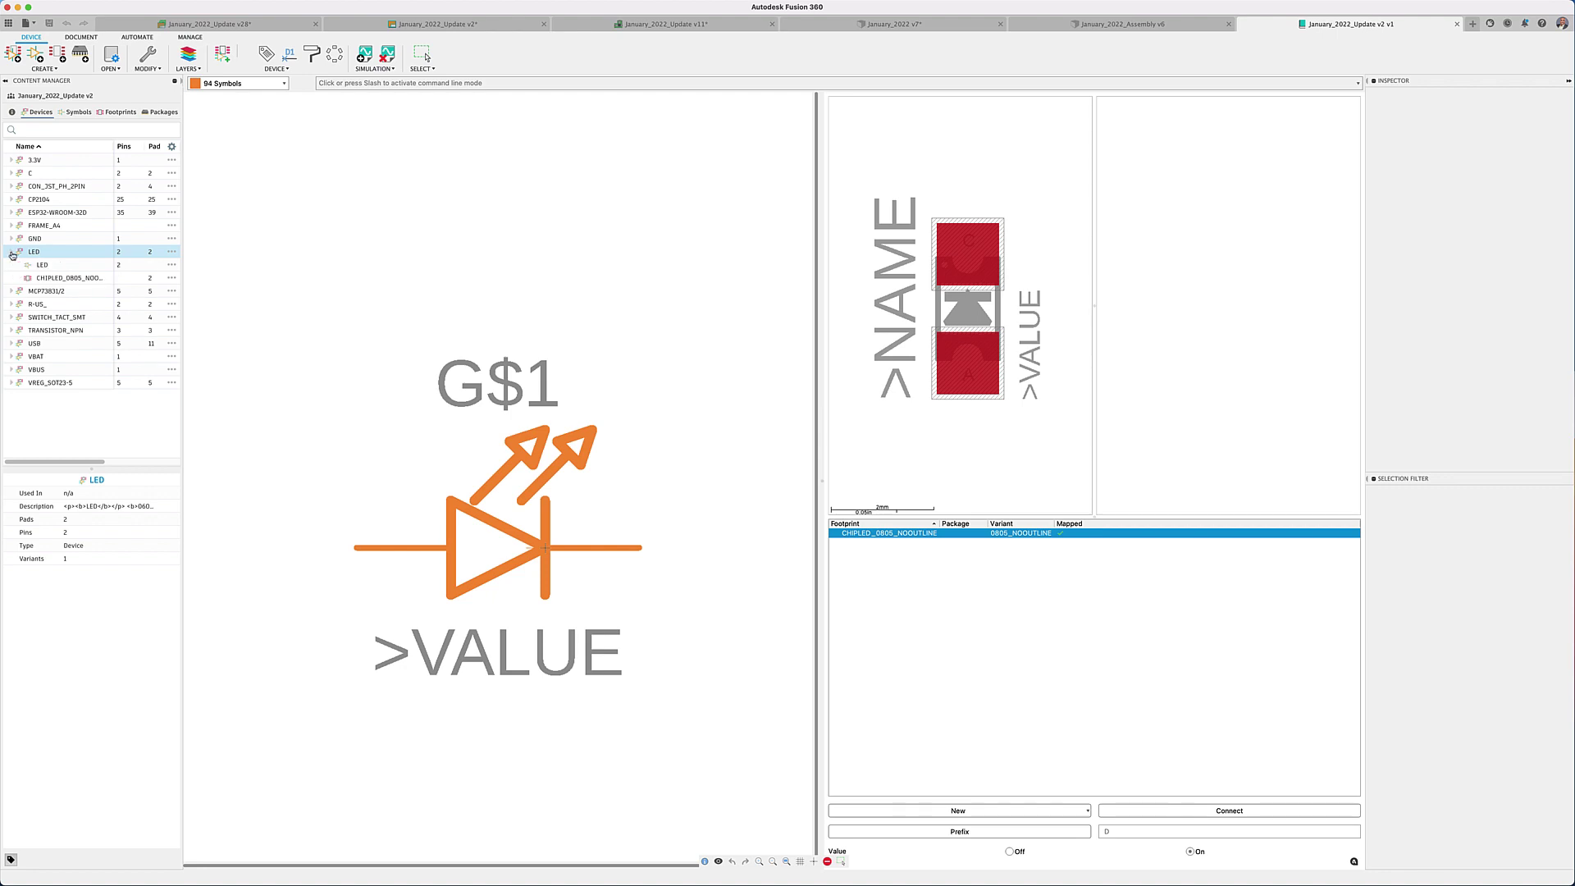
pyautogui.doubleClick(41, 278)
# Create a red Chip LED 3D package for the footprint and check it on the LED device.
pyautogui.rightClick(41, 280)
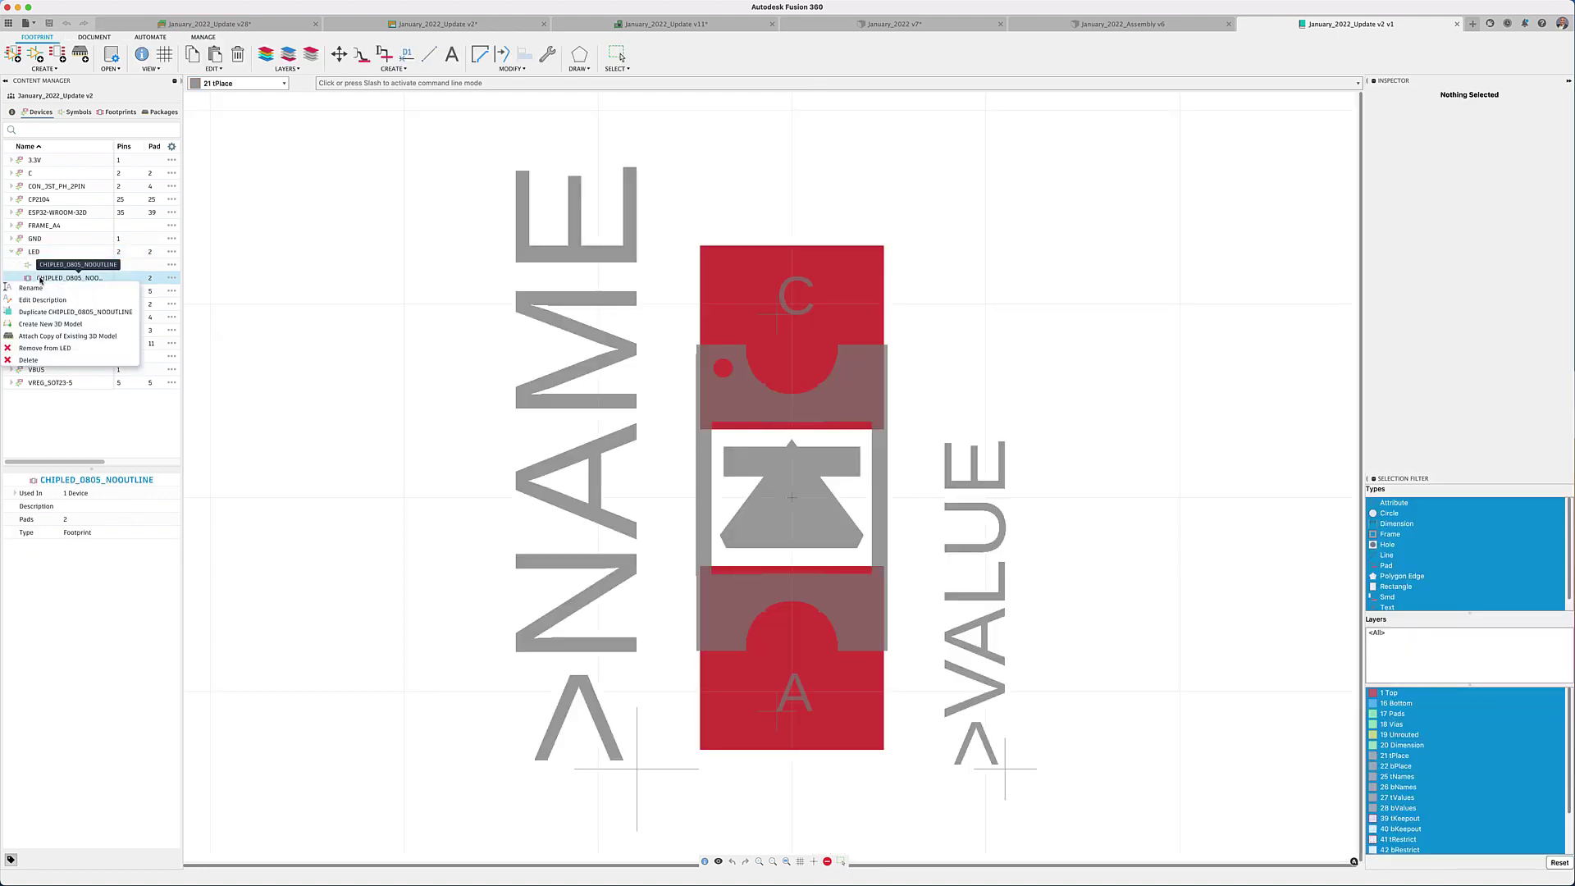
pyautogui.click(42, 323)
pyautogui.click(951, 225)
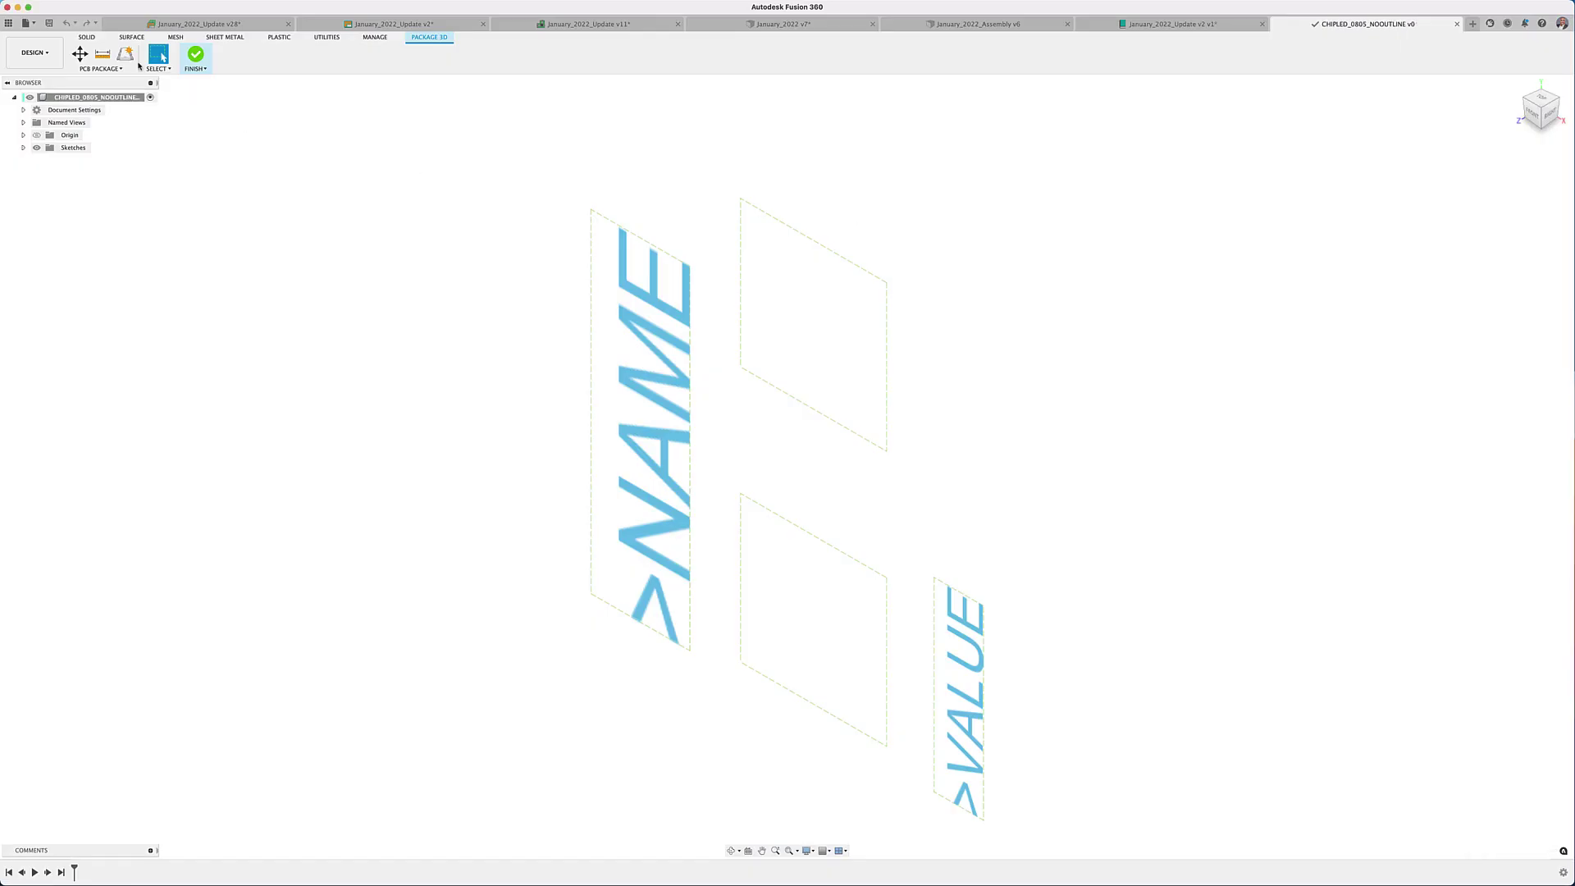
pyautogui.click(125, 53)
pyautogui.click(1441, 414)
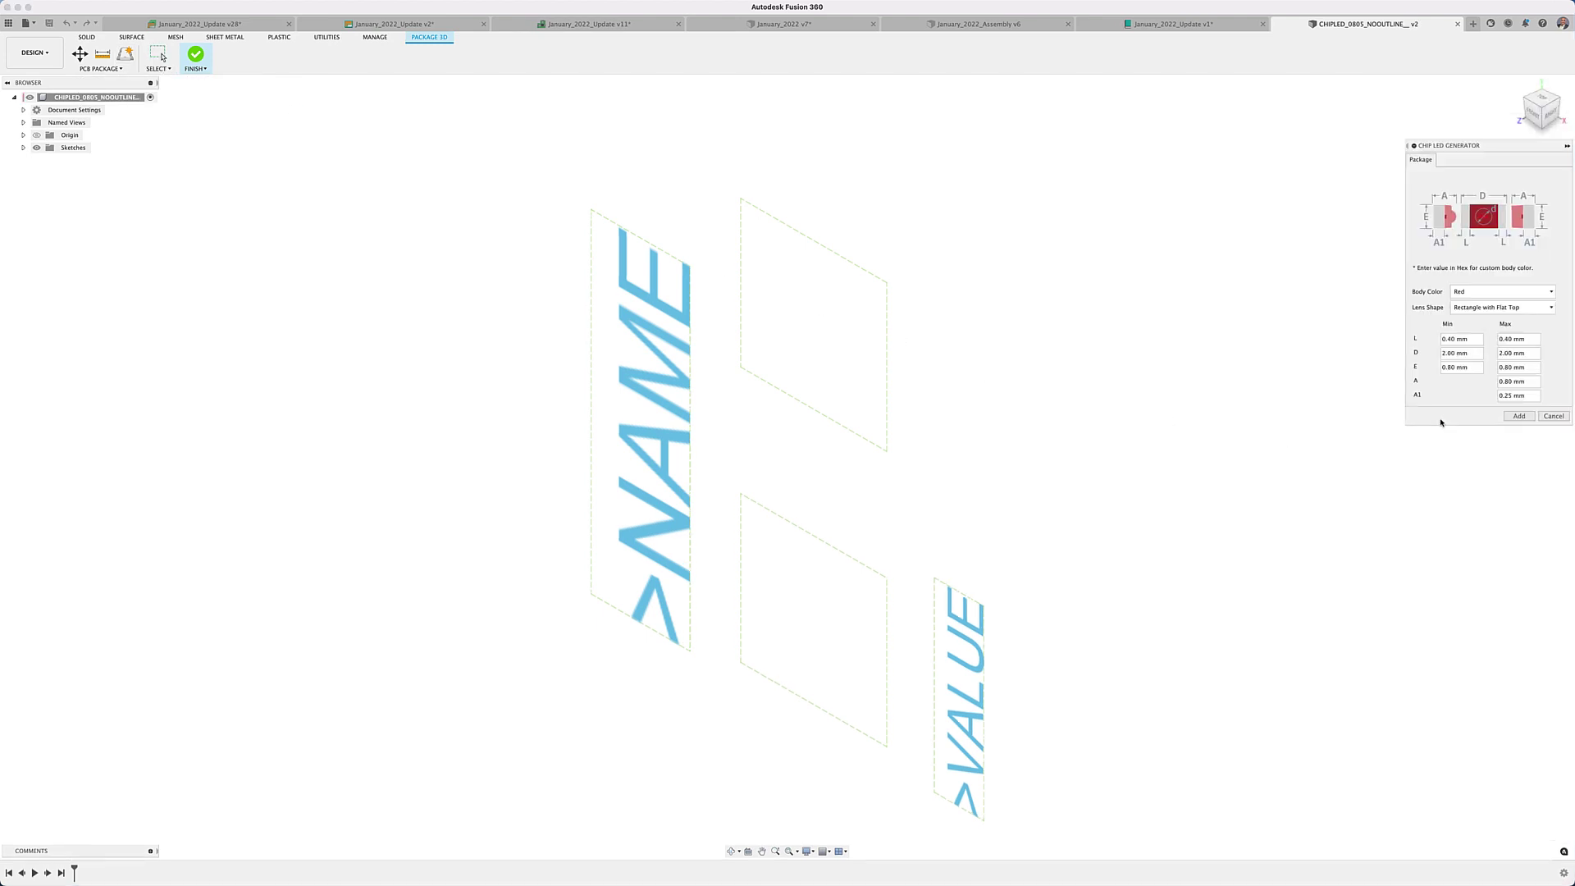
pyautogui.click(1508, 418)
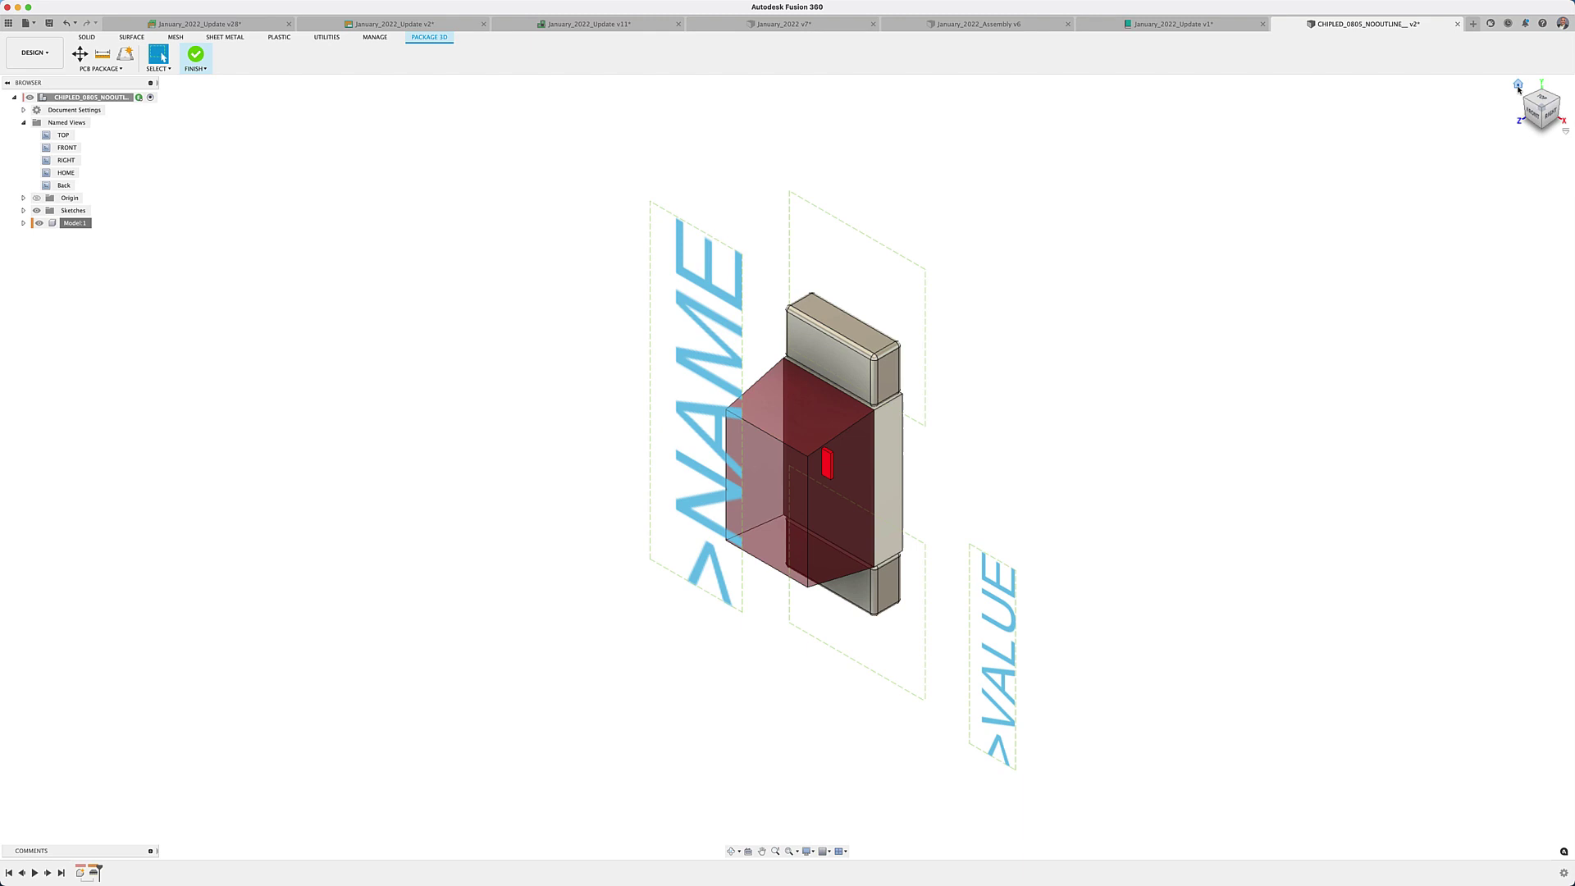
pyautogui.click(193, 64)
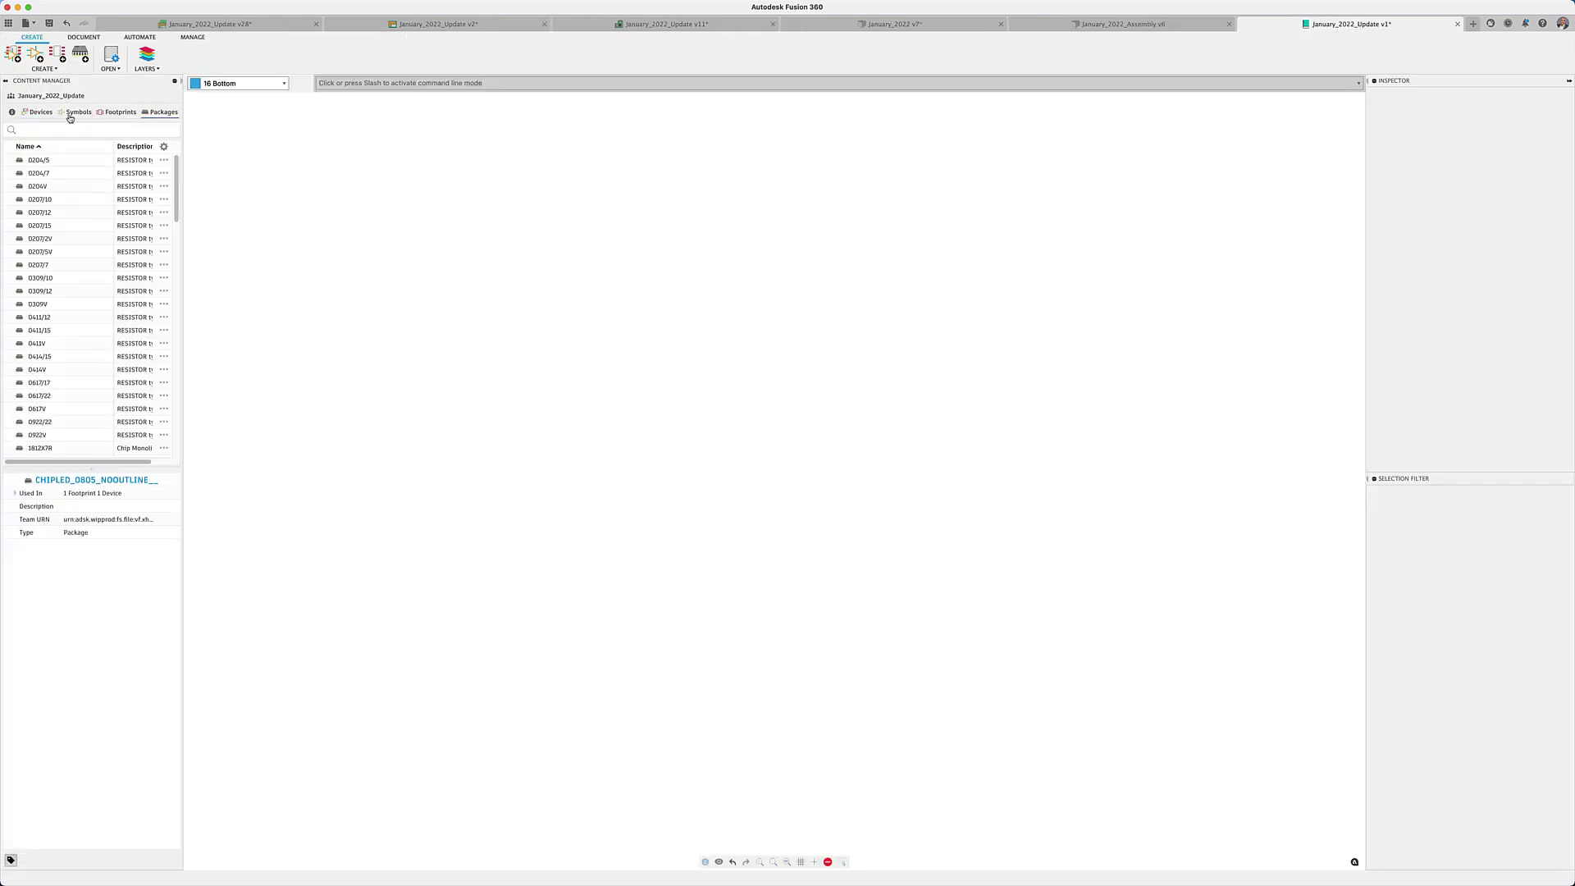
pyautogui.click(47, 117)
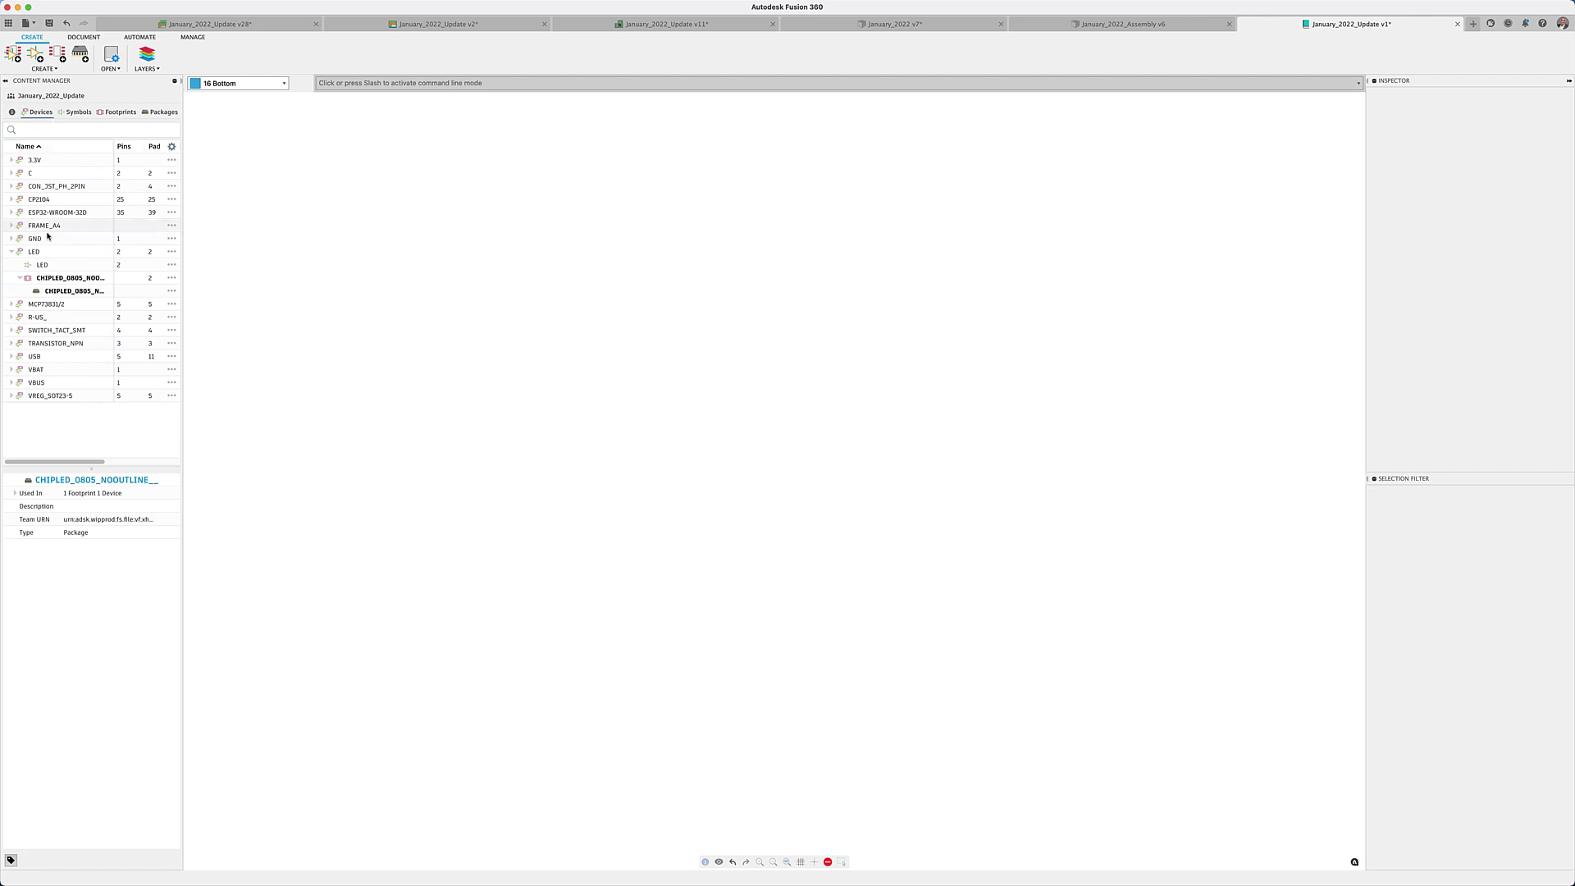
pyautogui.doubleClick(50, 252)
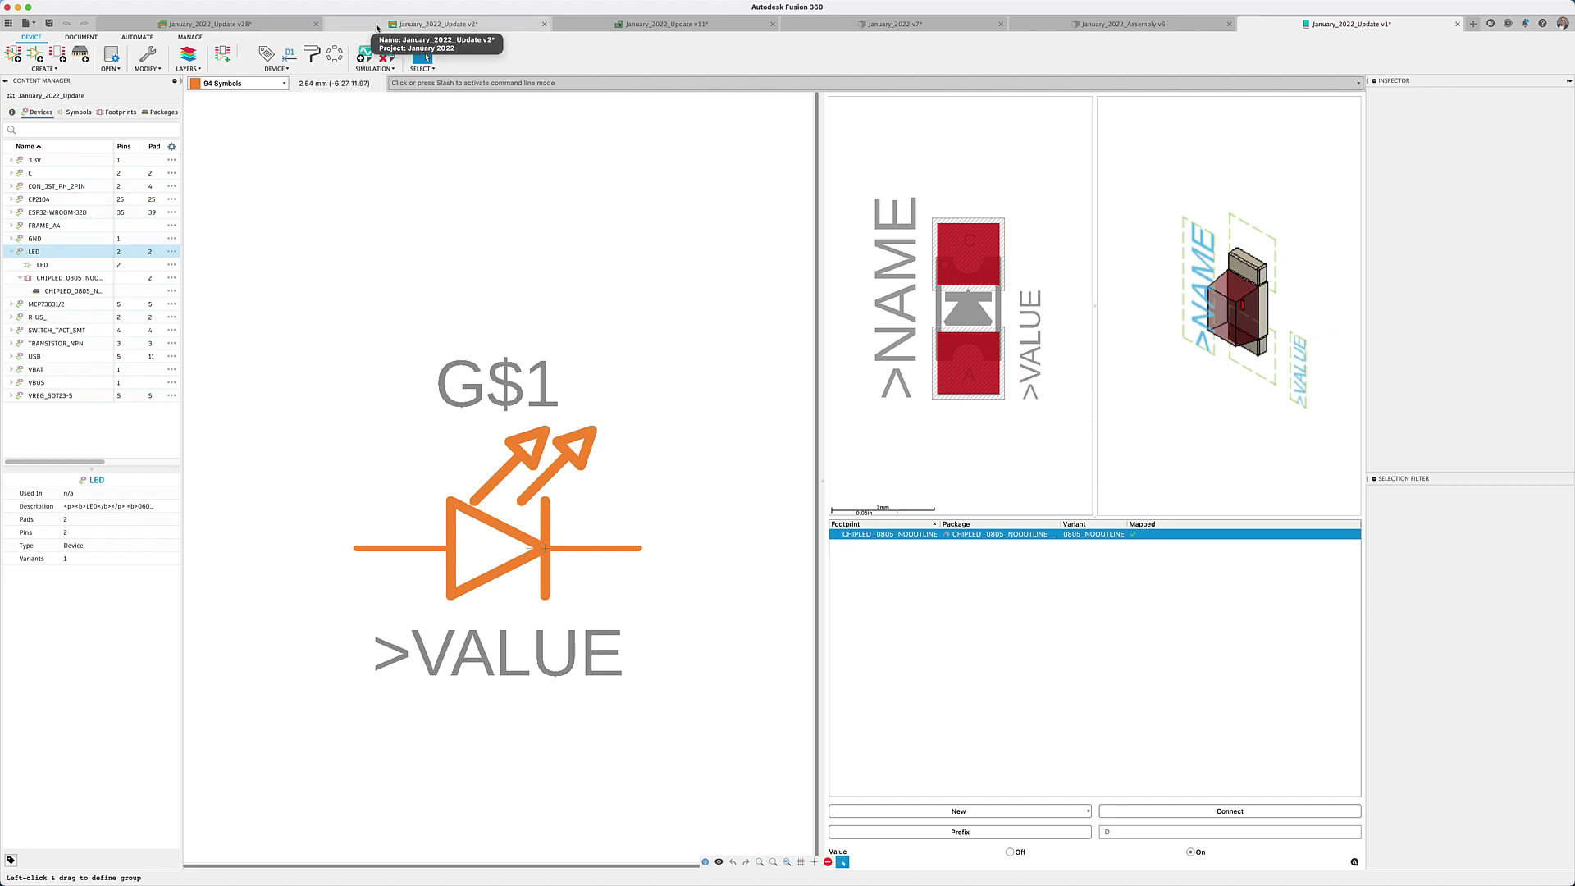
# Switch back to the January_2022_Update v2 schematic and open the DESIGN tab's CONNECT dropdown.
pyautogui.click(377, 26)
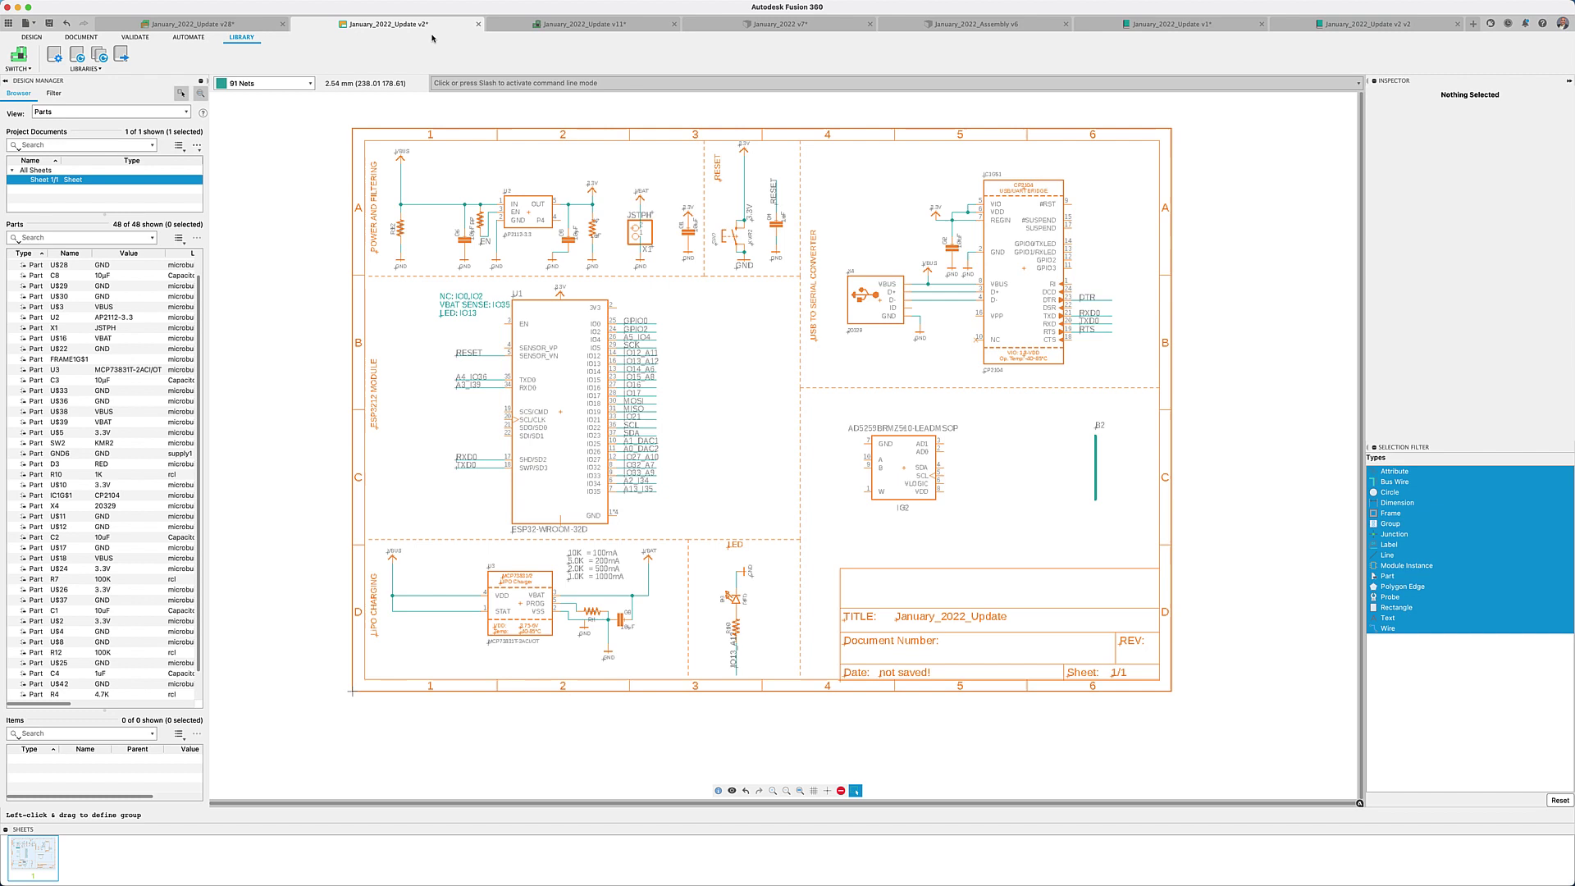
pyautogui.click(33, 38)
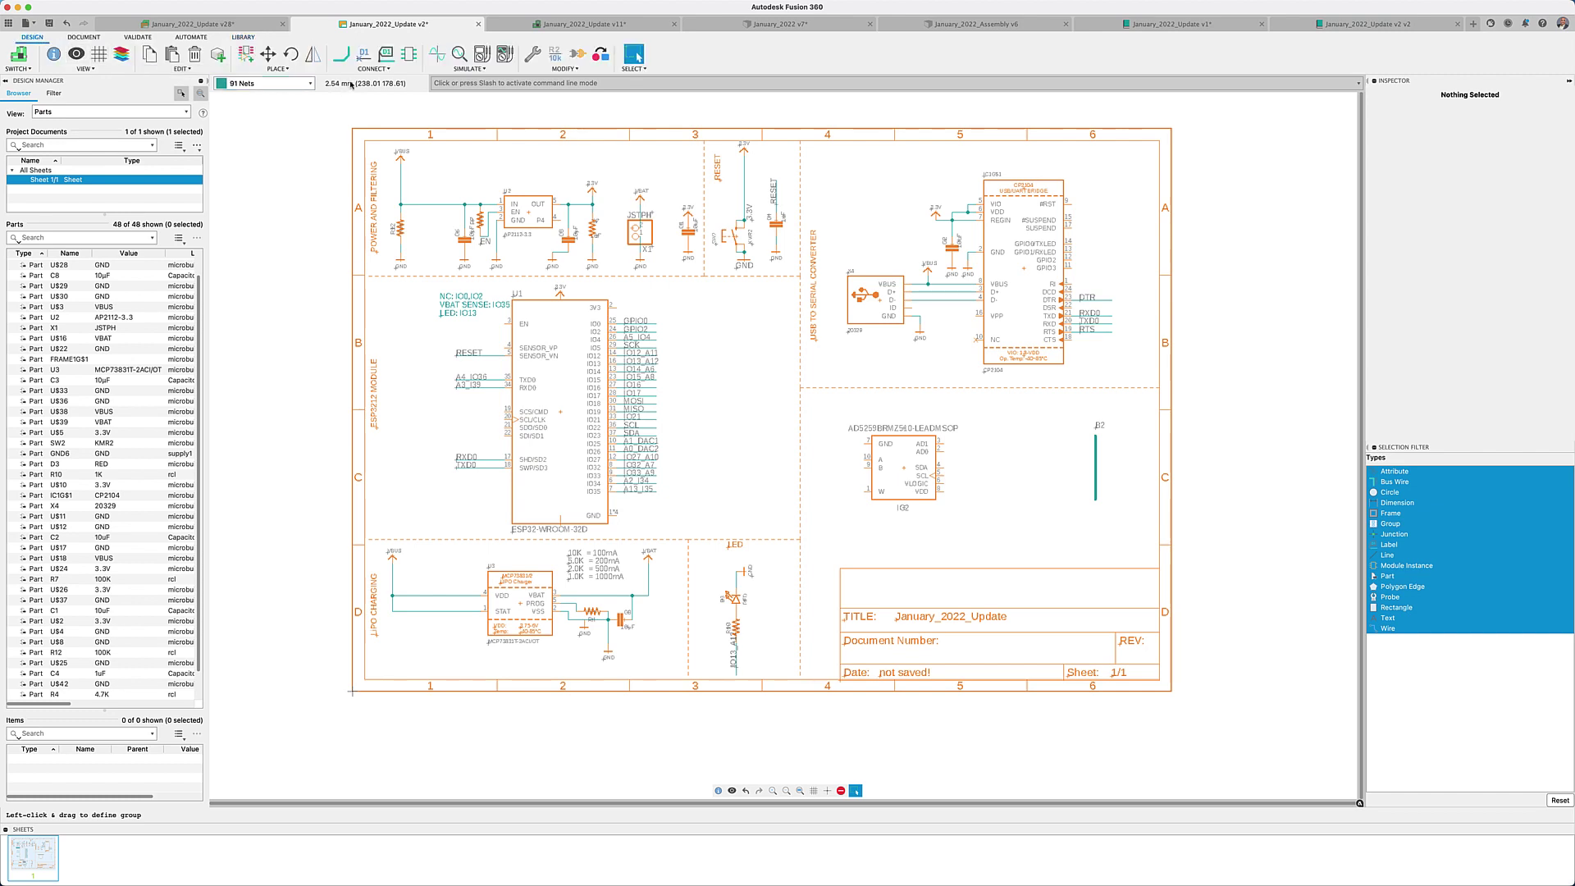
pyautogui.click(371, 69)
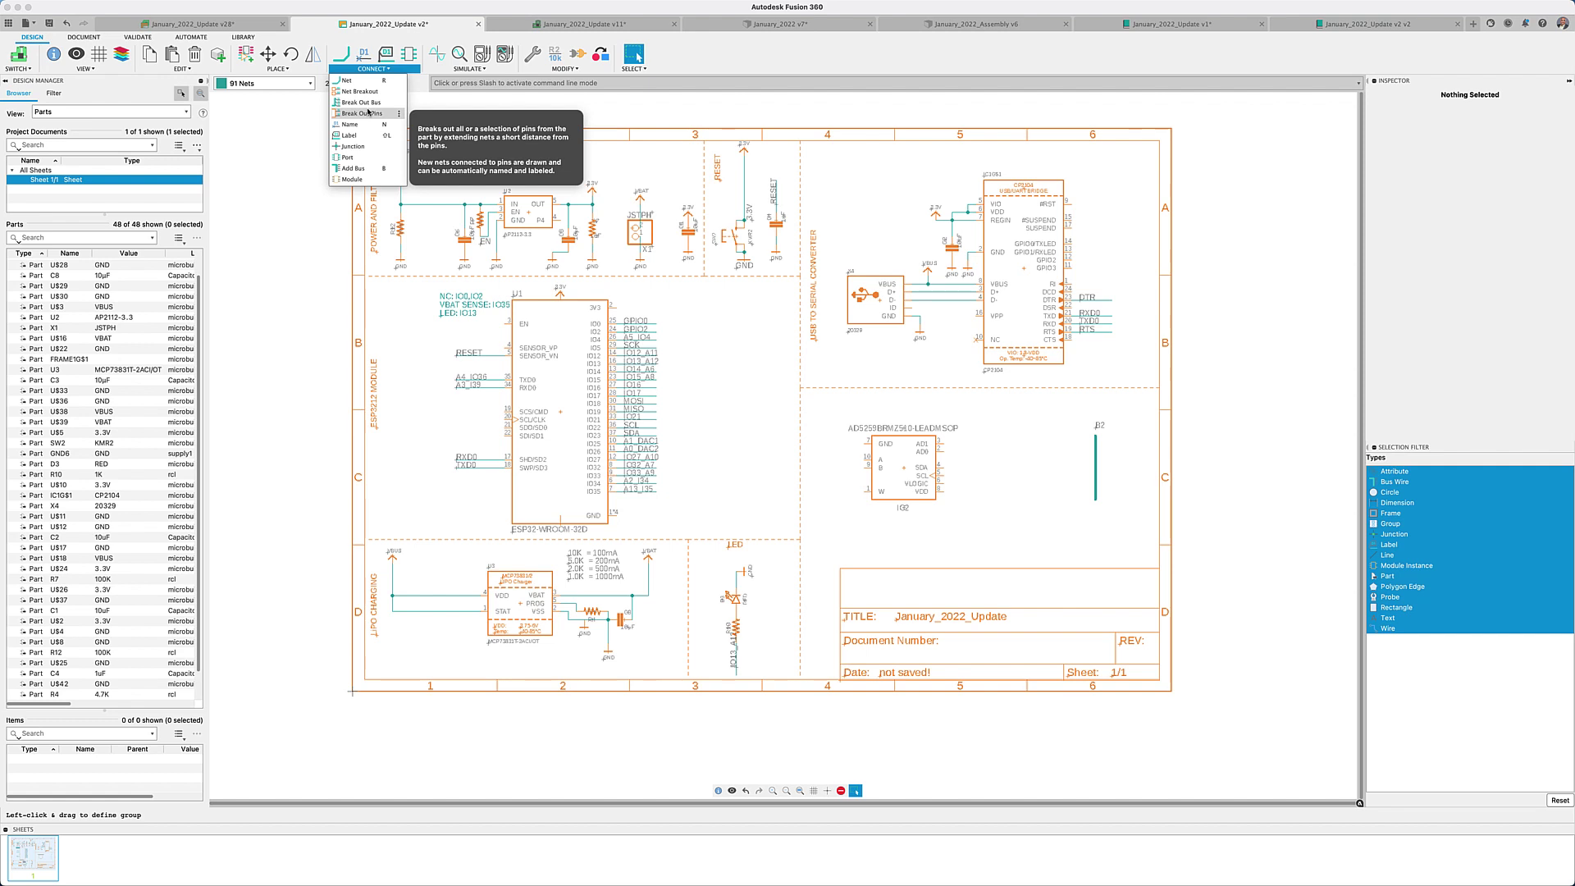
# Break out IC2's GND and VDD pins as labelled nets.
pyautogui.click(368, 112)
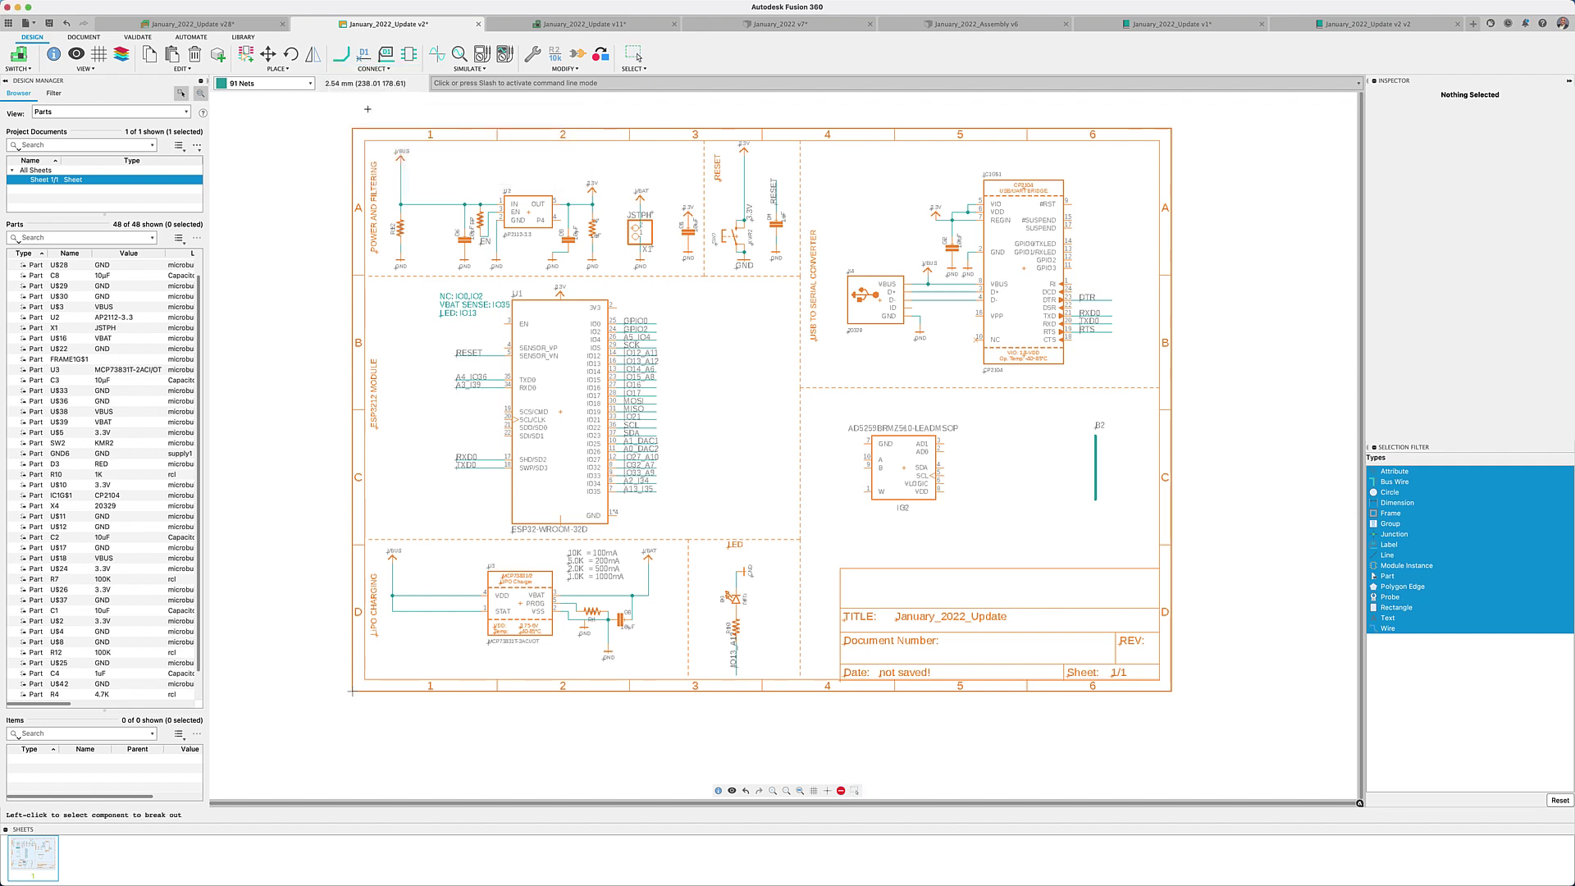
pyautogui.click(905, 469)
pyautogui.click(722, 440)
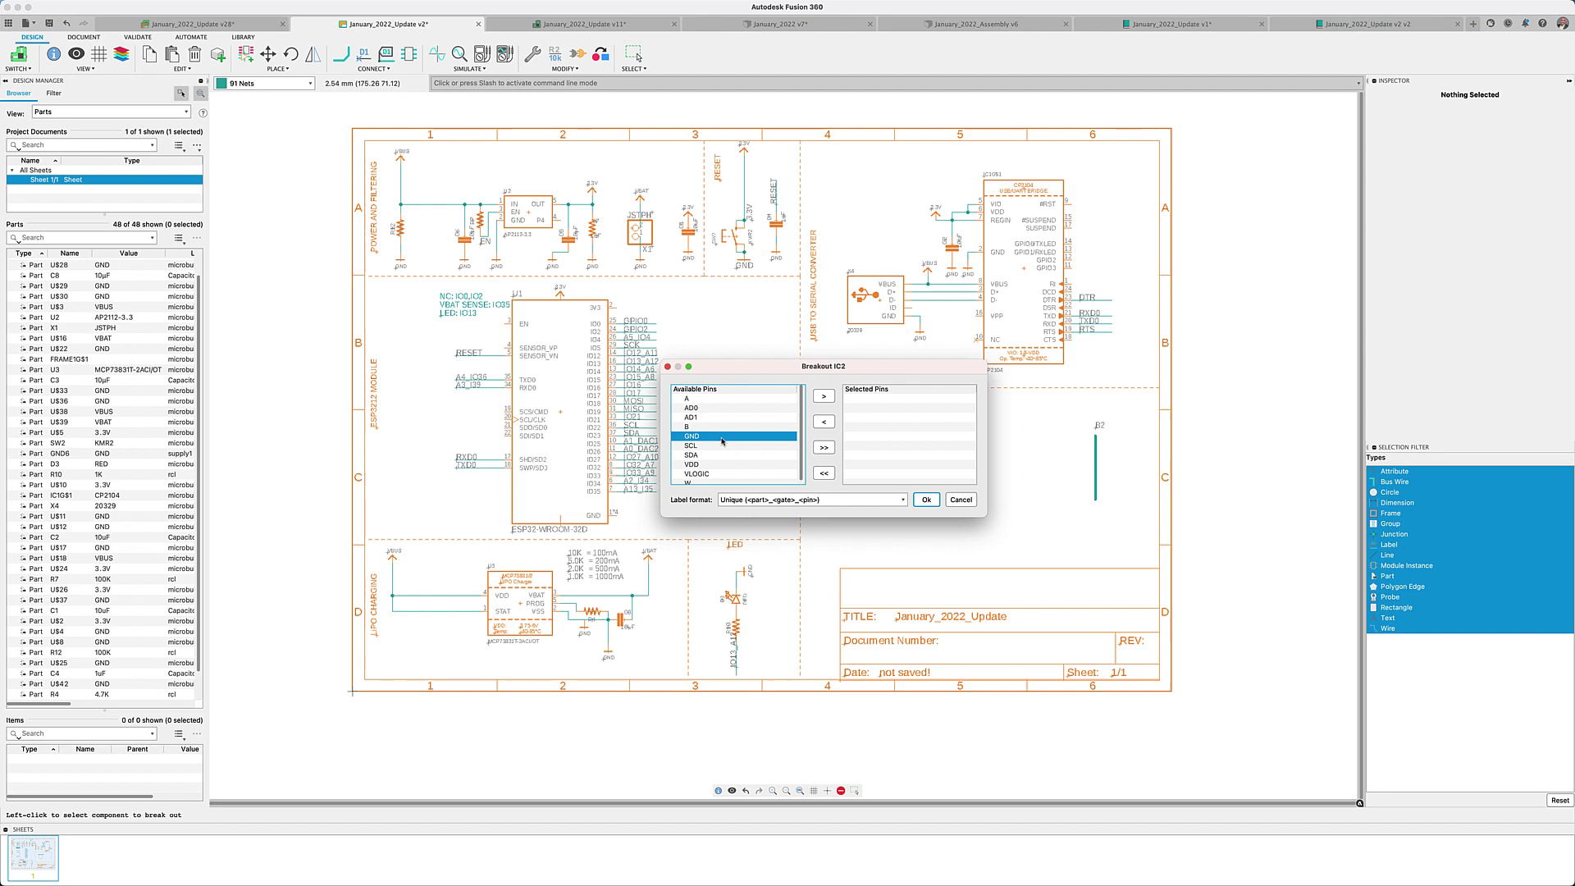
pyautogui.keyDown('super'); pyautogui.click(705, 464); pyautogui.keyUp('super')
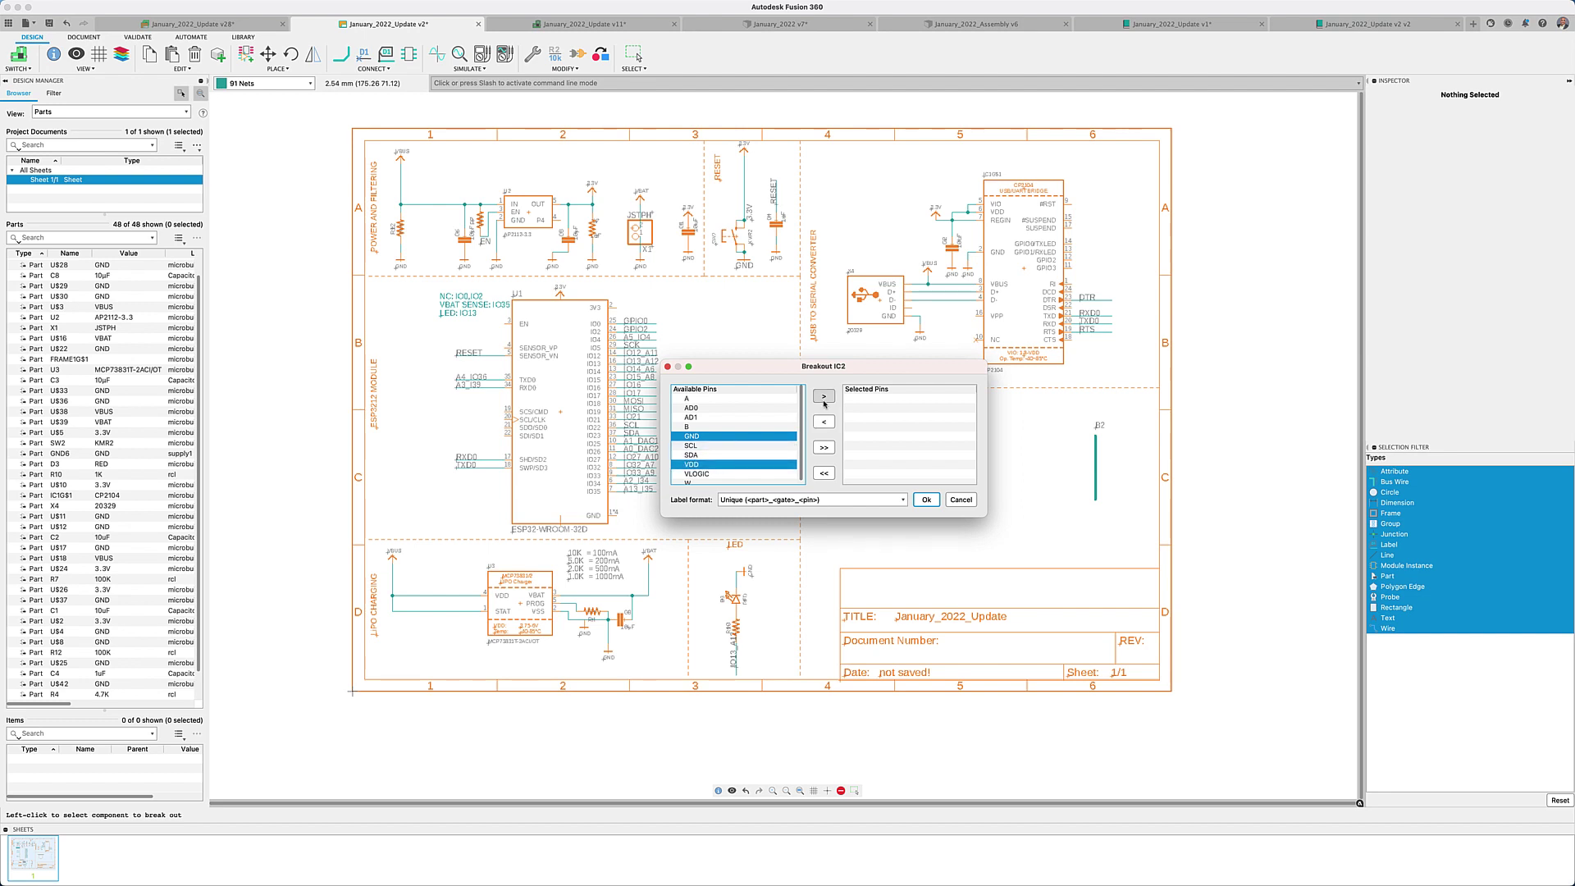
pyautogui.click(824, 398)
pyautogui.click(925, 499)
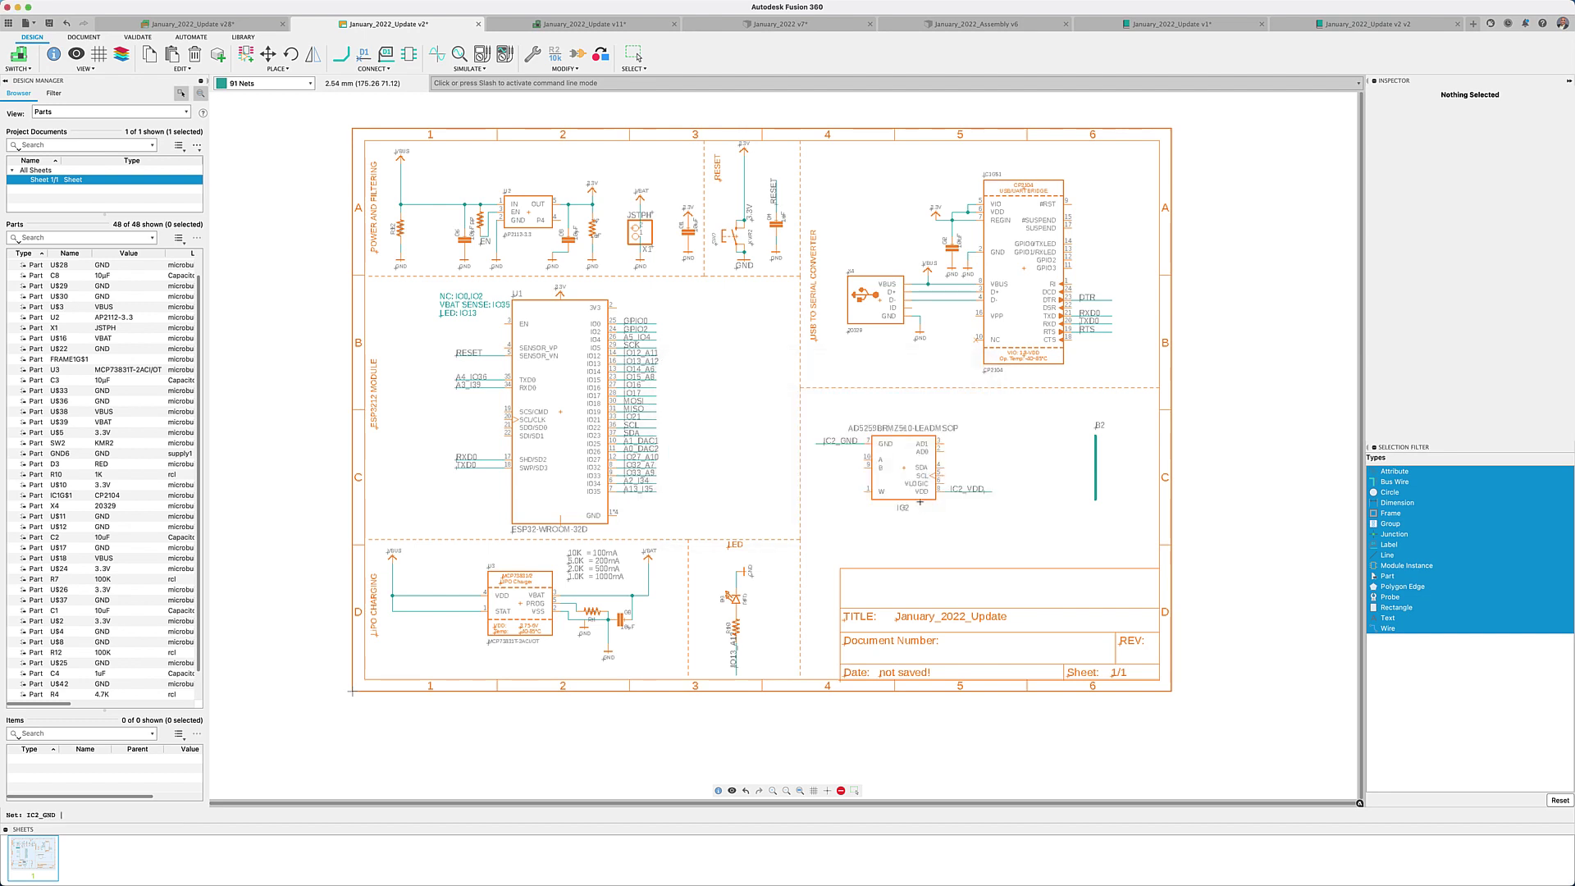
pyautogui.click(633, 54)
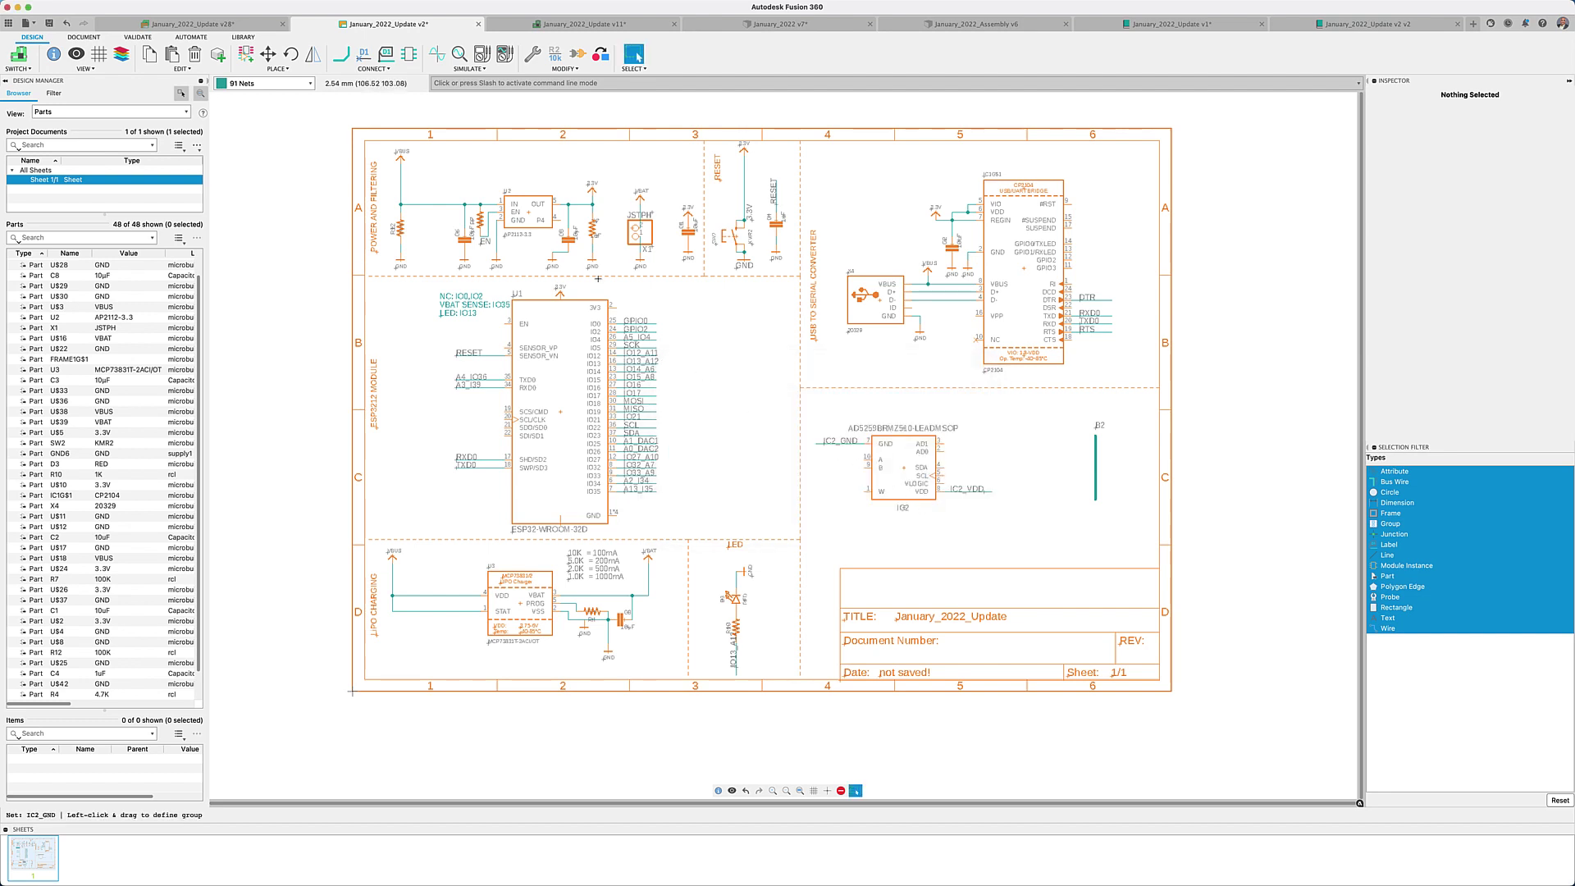
# Break the A2_I34 and A13_I35 nets out of bus B2 and place them beside IC2.
pyautogui.click(390, 70)
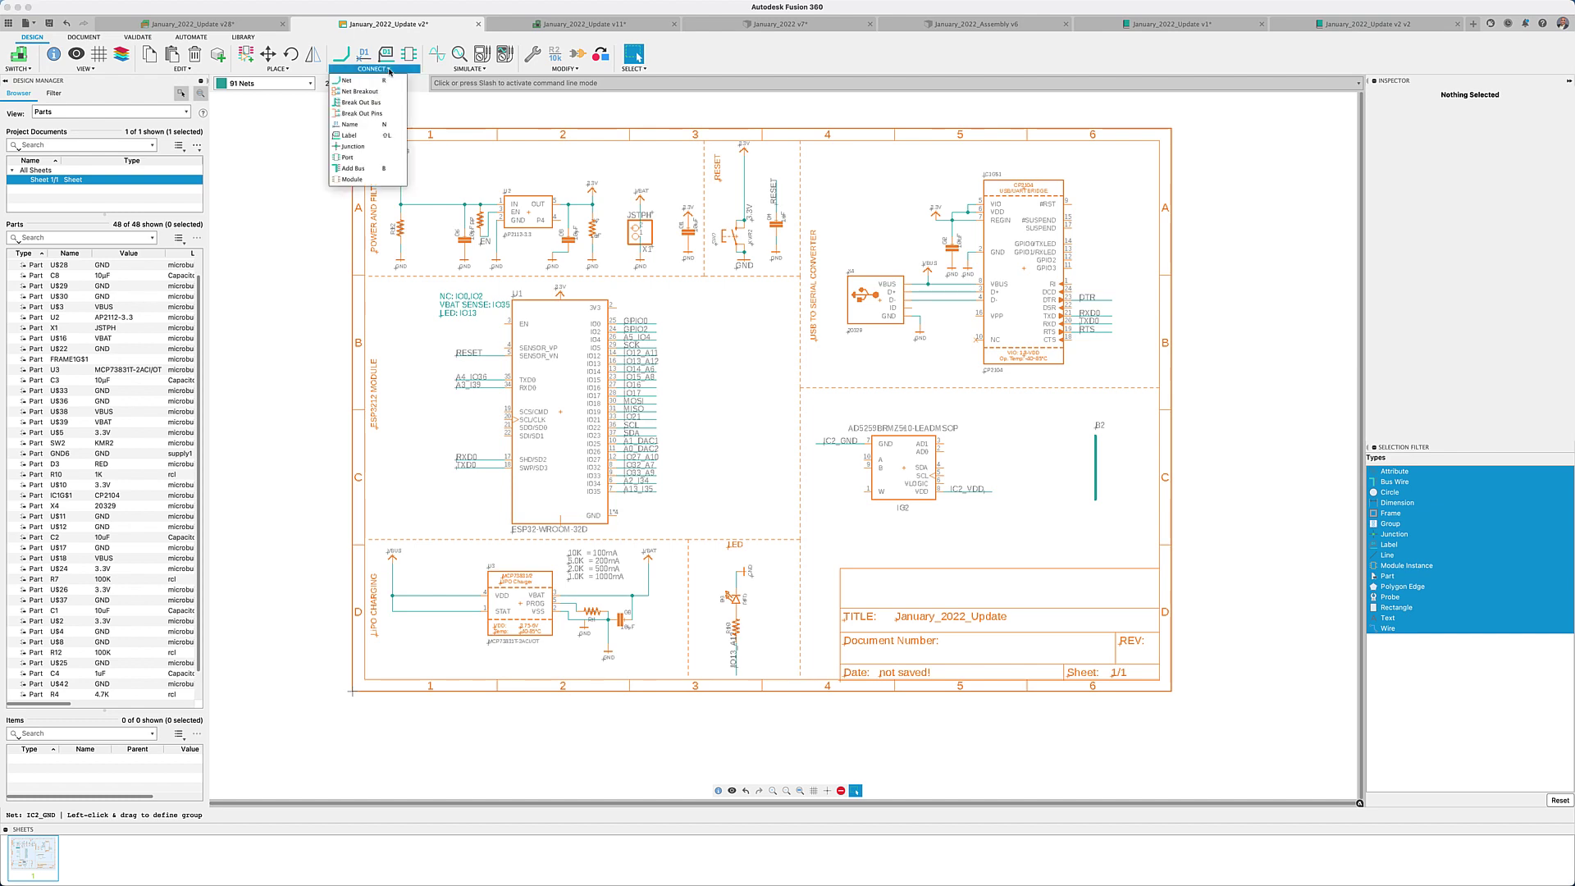
pyautogui.click(361, 102)
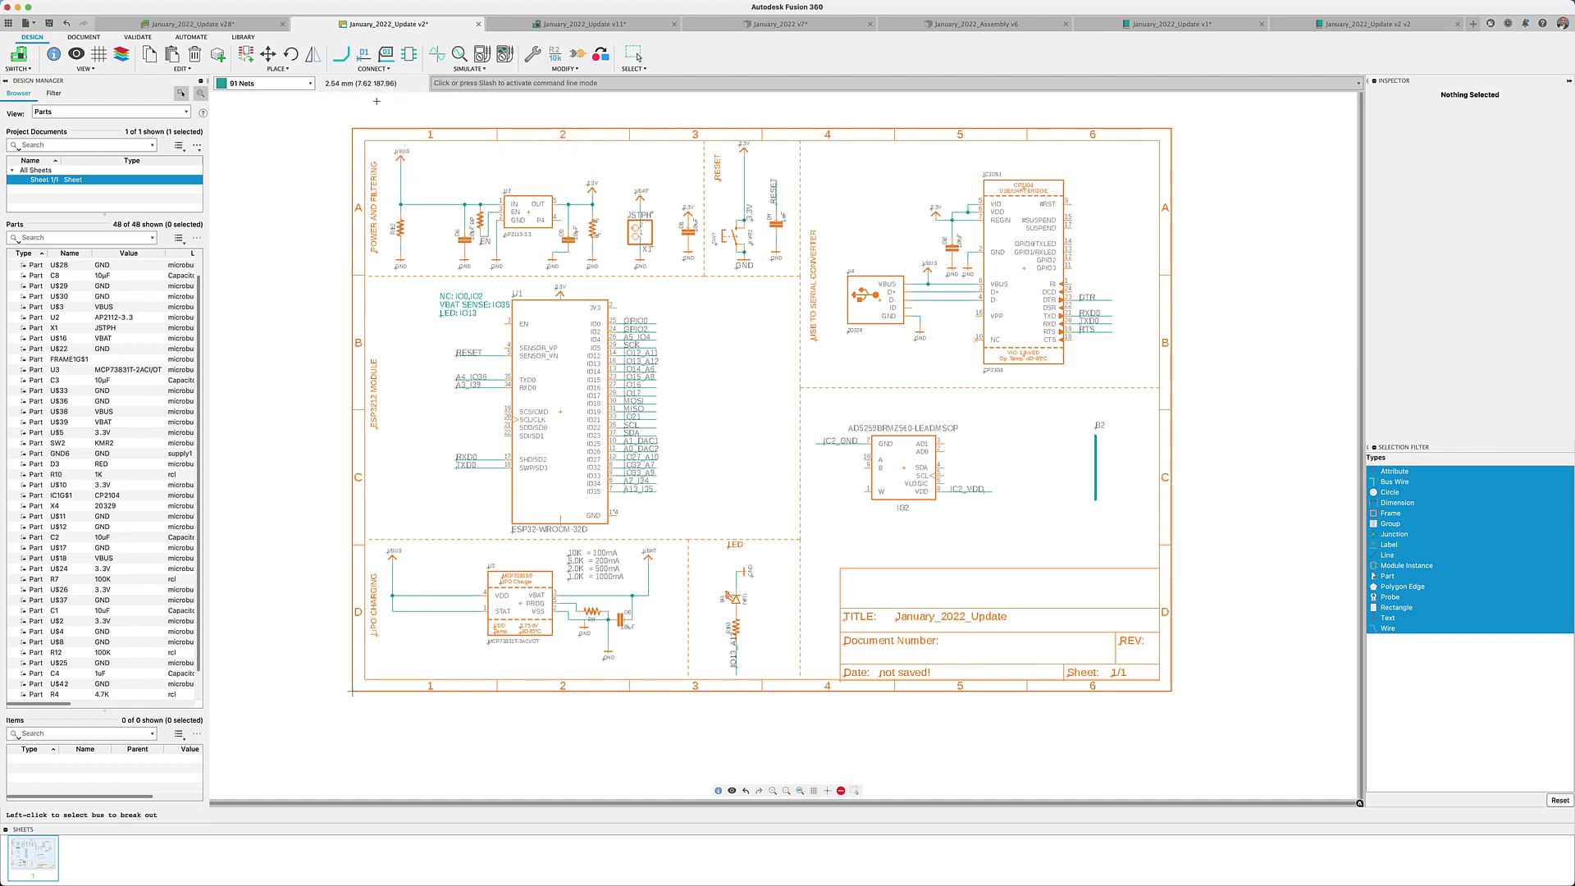
pyautogui.click(1095, 451)
pyautogui.click(1053, 451)
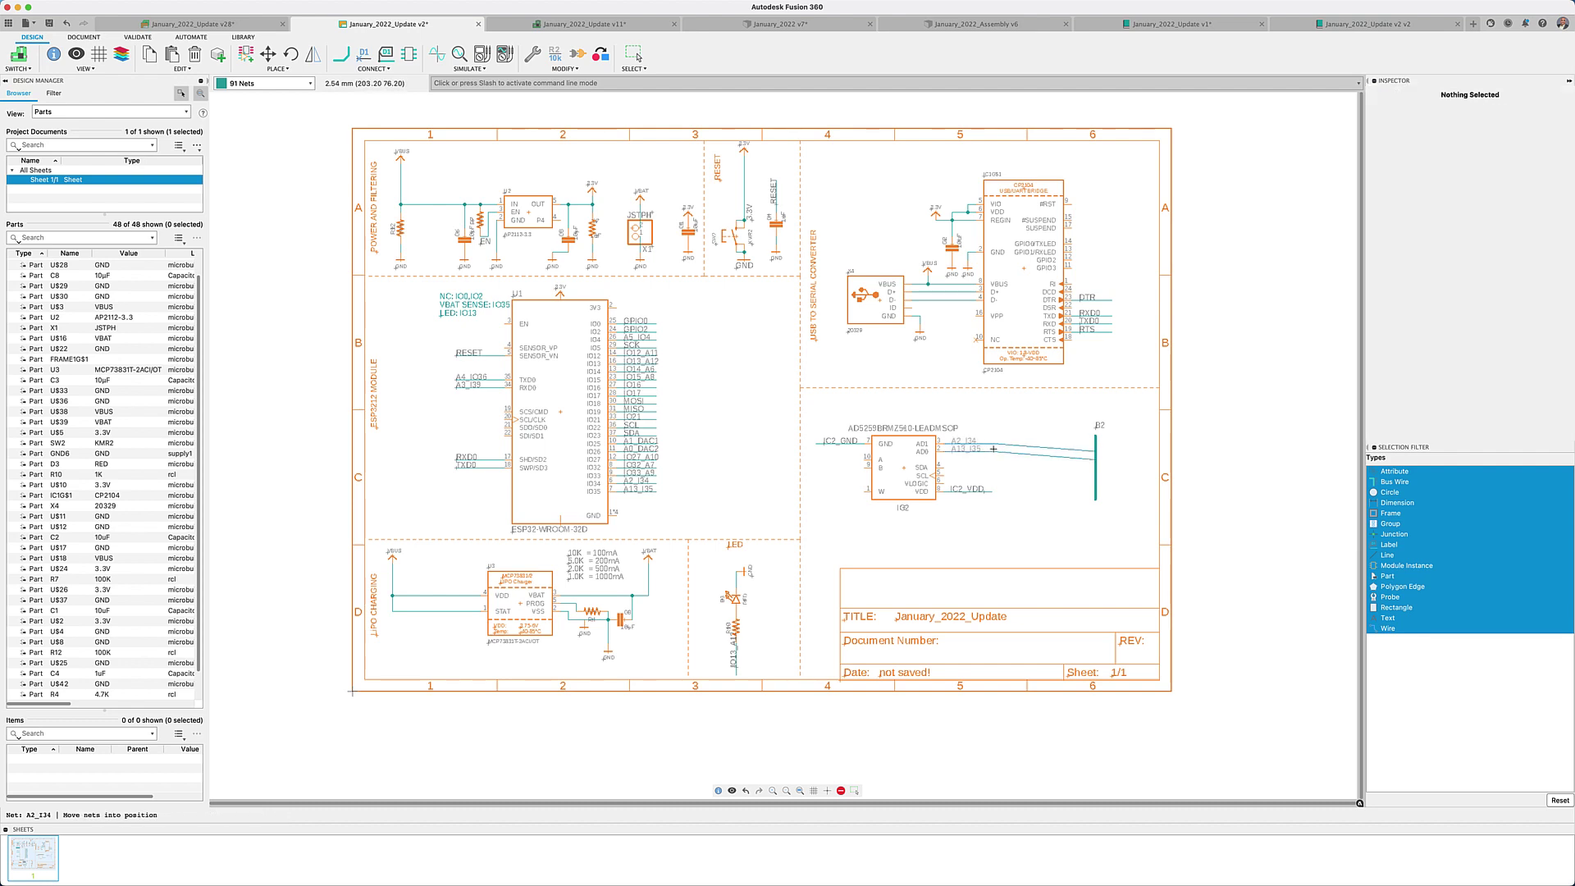
pyautogui.press('Escape')
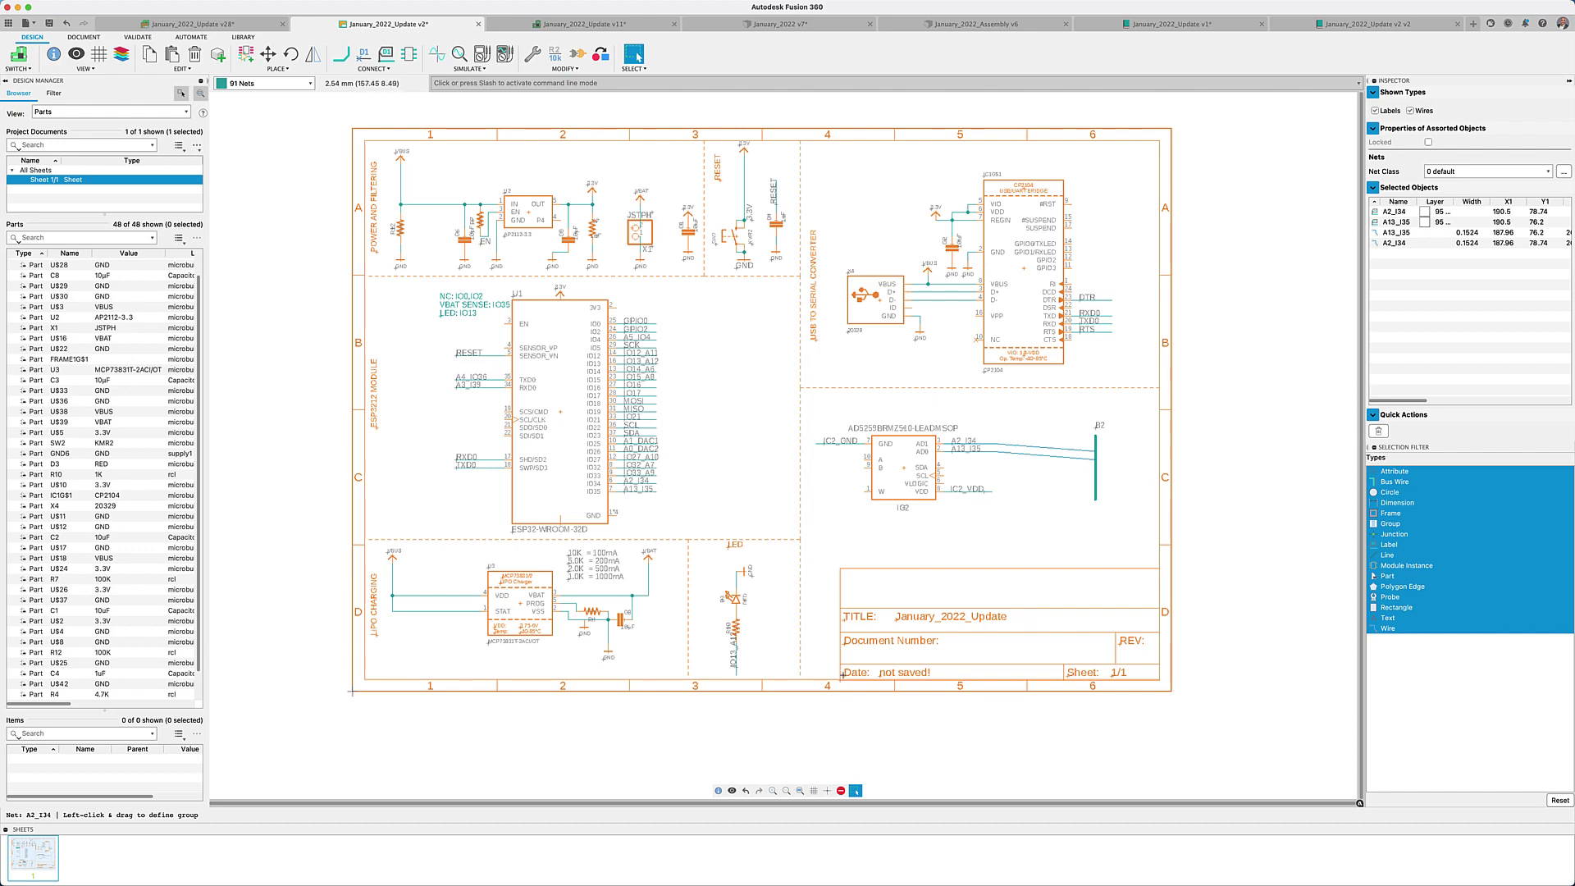
# Zoom to fit the whole schematic, including the new GND, VDD, A2_I34 and A13_I35 nets.
pyautogui.click(800, 792)
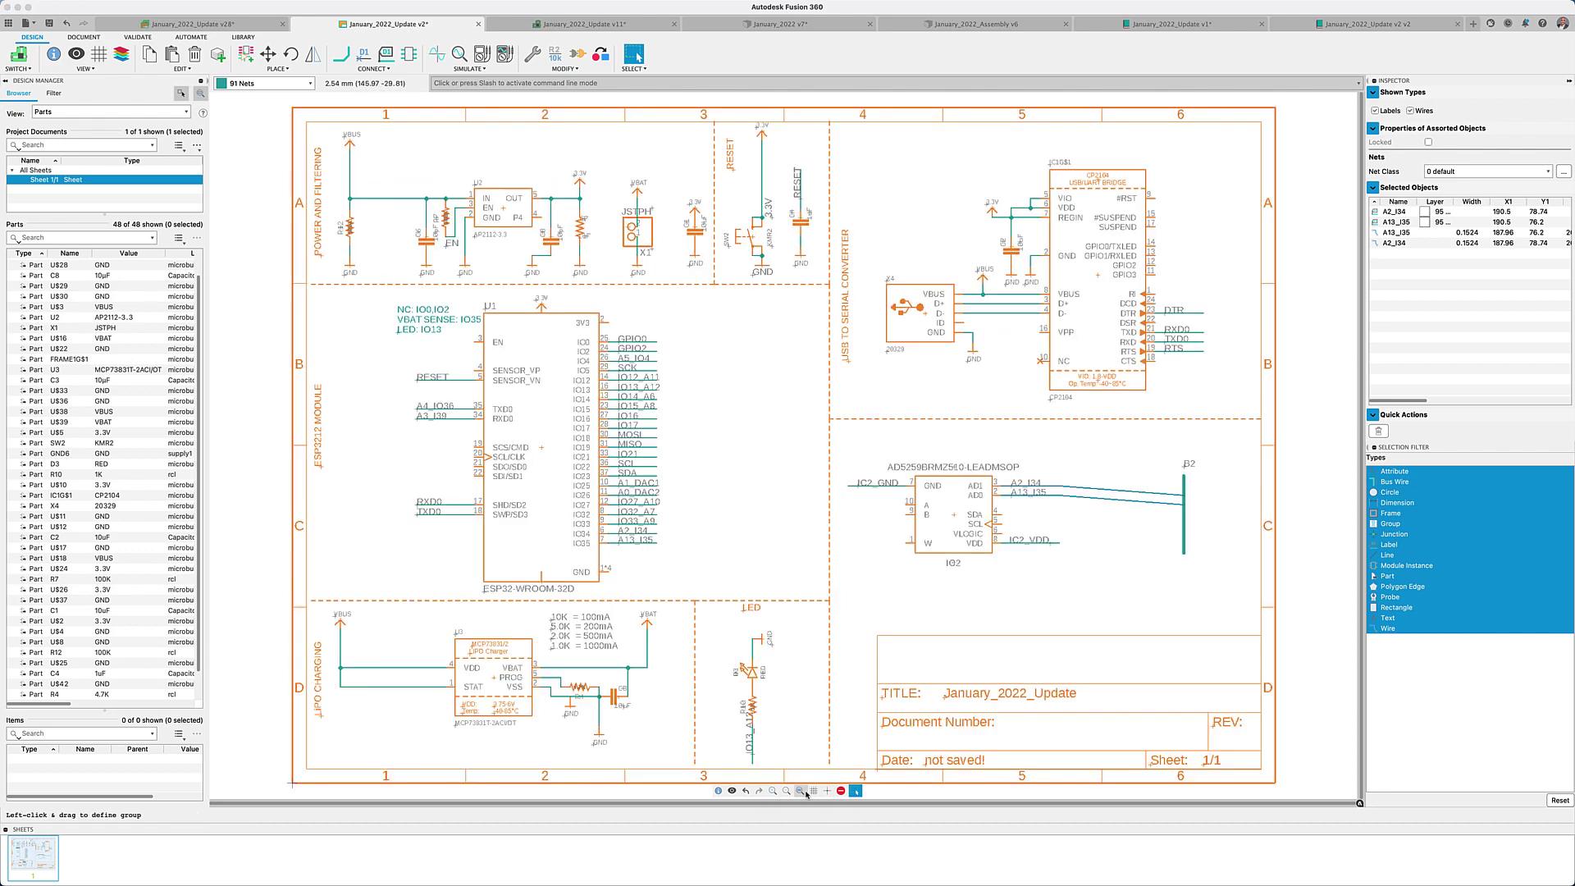